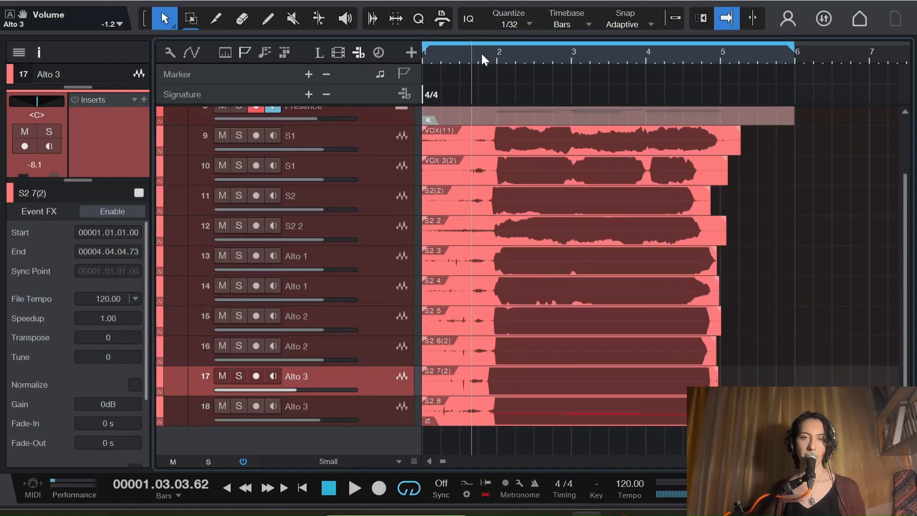
# Step: Play back the stacked vocal takes and audition how their endings line up around bar 5
pyautogui.press('space')
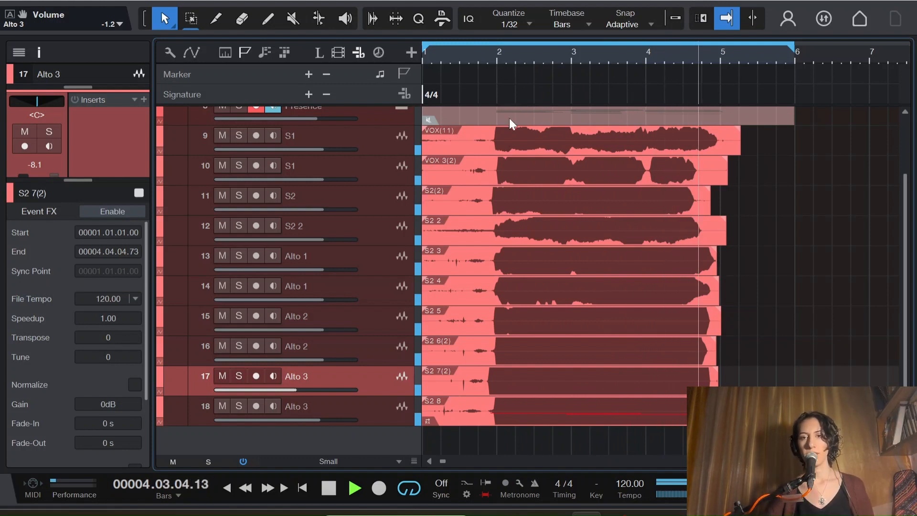
pyautogui.press('space')
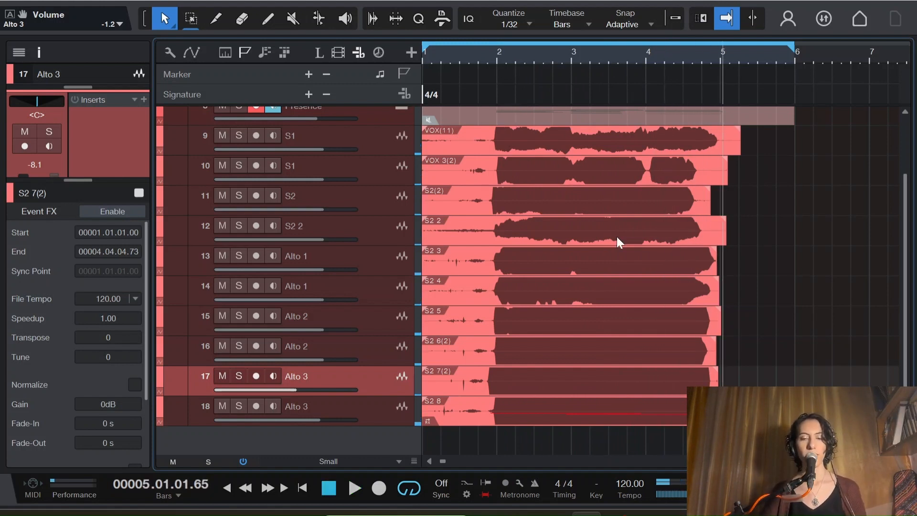
pyautogui.press('e')
pyautogui.press('e')
pyautogui.press('e')
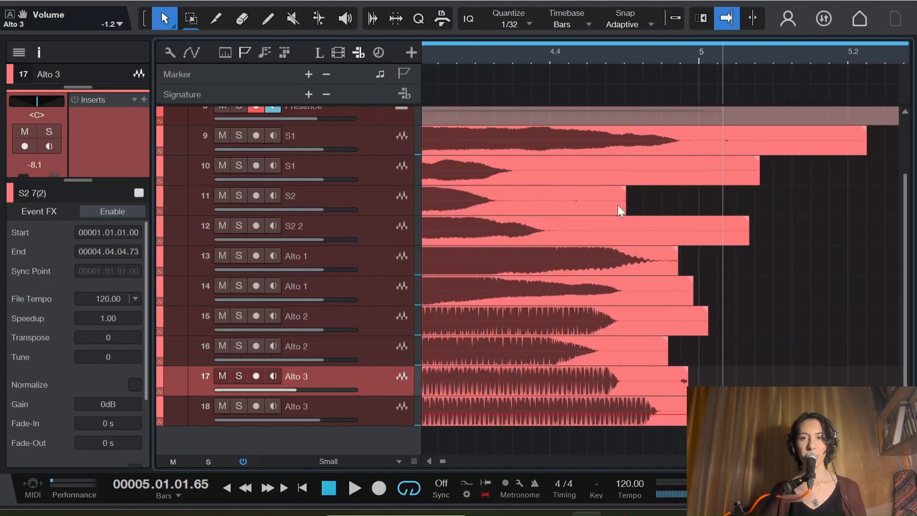
pyautogui.click(500, 50)
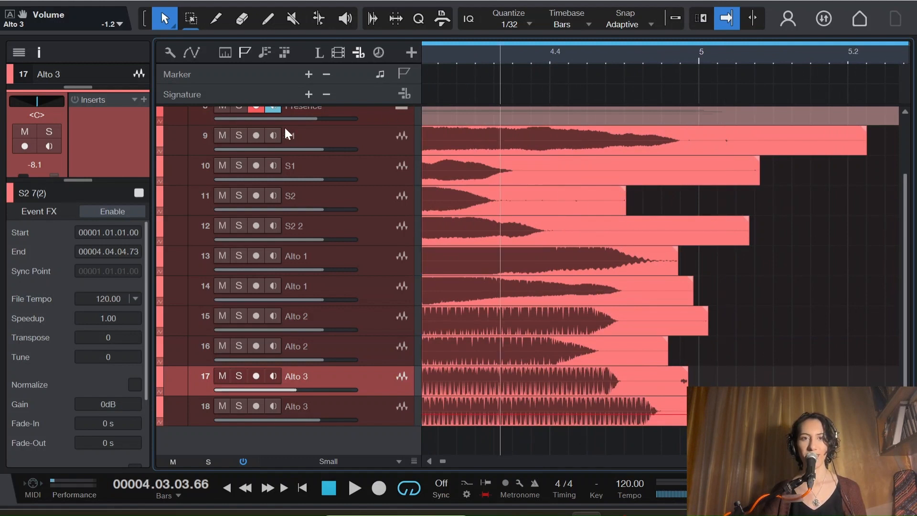
pyautogui.scroll(1, 285, 127)
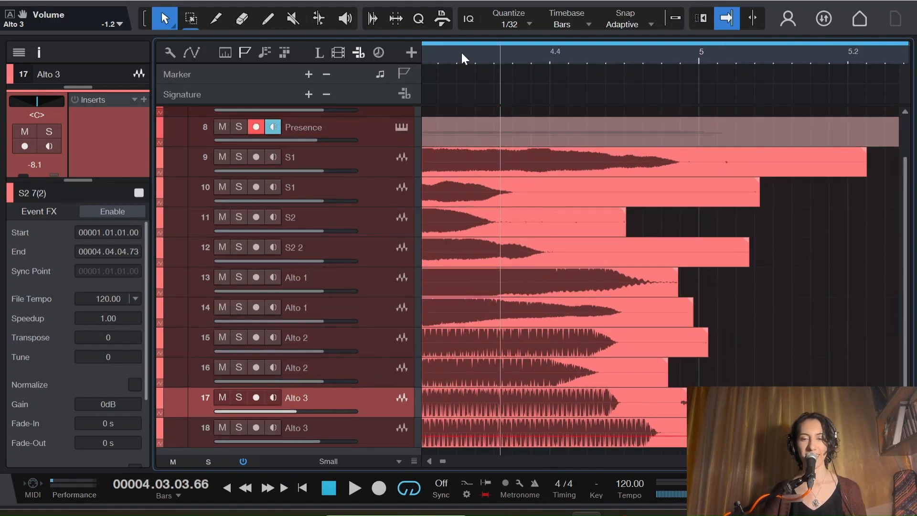
pyautogui.press('space')
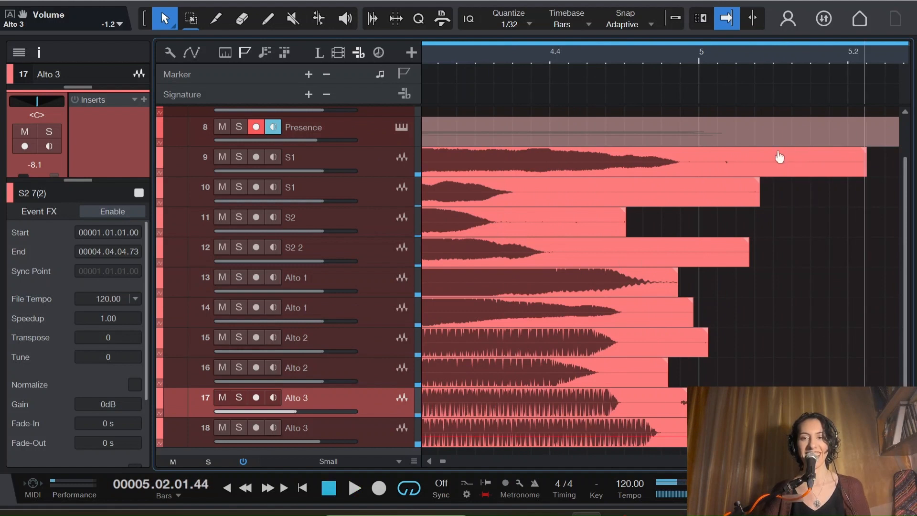
# Step: Trim the ends of the two S1 takes to 5.01.01.47 and 4.04.01.30, and add fade-outs over their tails
pyautogui.click(779, 157)
pyautogui.moveTo(864, 160); pyautogui.dragTo(667, 151)
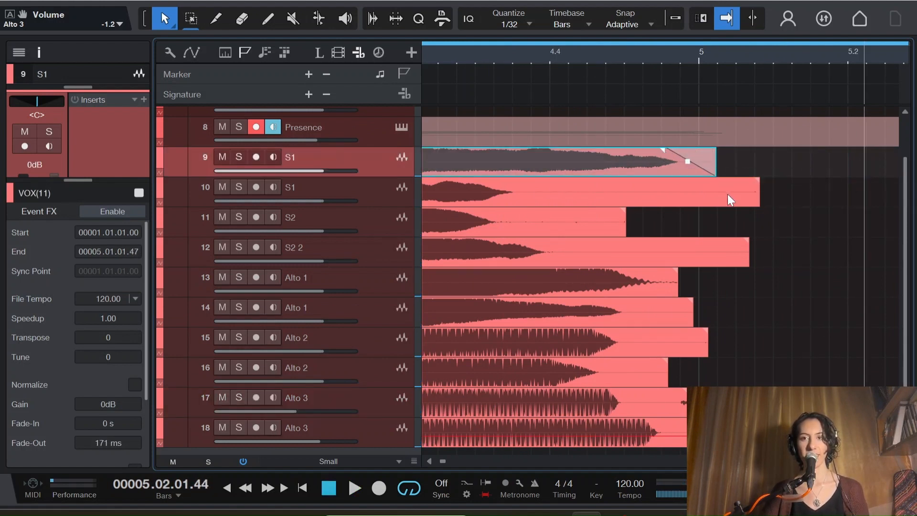
pyautogui.click(745, 191)
pyautogui.moveTo(753, 190); pyautogui.dragTo(570, 246)
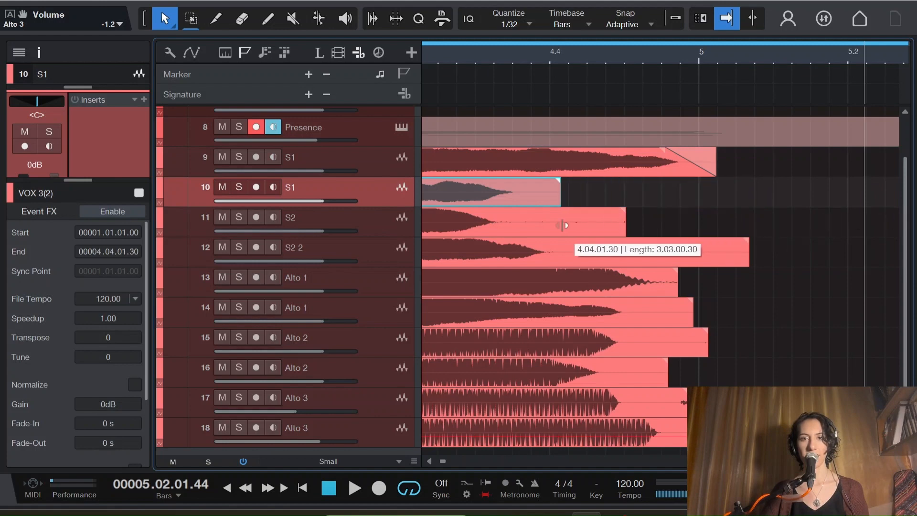
pyautogui.moveTo(560, 179); pyautogui.dragTo(510, 180)
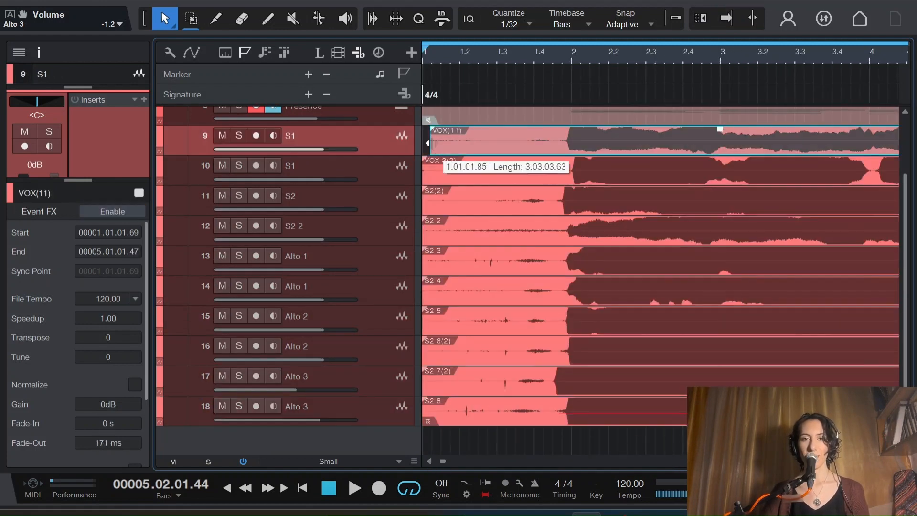
# Step: Trim the starts of the two S1 takes to 1.03.03.23 and 1.04.03.00, and fade them in
pyautogui.moveTo(431, 143); pyautogui.dragTo(518, 144)
pyautogui.moveTo(423, 174); pyautogui.dragTo(552, 174)
pyautogui.click(588, 54)
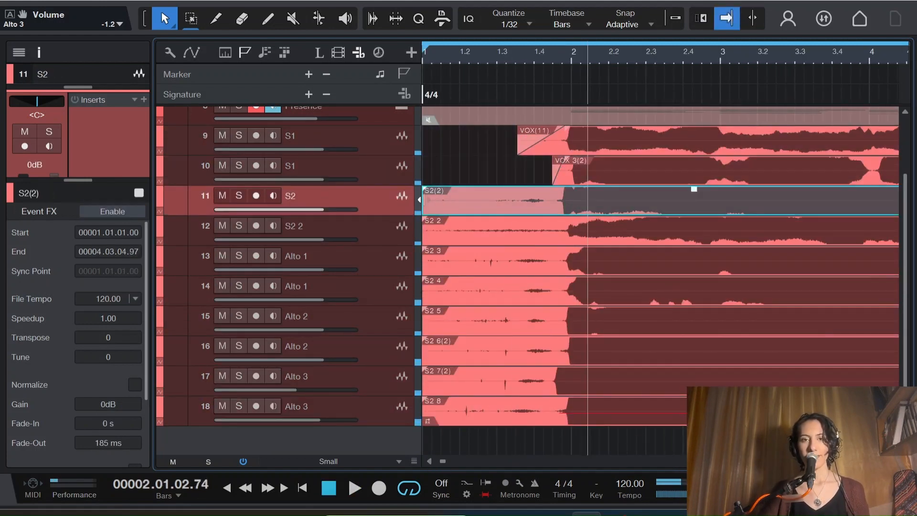
# Step: Trim the noise before the first note on the S2, S2 2 and both Alto 1 takes, and fade them in
pyautogui.moveTo(424, 204); pyautogui.dragTo(543, 204)
pyautogui.moveTo(423, 234); pyautogui.dragTo(534, 234)
pyautogui.moveTo(423, 265); pyautogui.dragTo(542, 264)
pyautogui.moveTo(424, 294); pyautogui.dragTo(544, 294)
# Step: Trim the starts of the Alto 2 and Alto 3 takes and add fade-ins, with the Alto 3 takes starting at 1.04.02.54
pyautogui.moveTo(423, 326); pyautogui.dragTo(541, 328)
pyautogui.moveTo(541, 309); pyautogui.dragTo(571, 309)
pyautogui.moveTo(424, 357); pyautogui.dragTo(545, 357)
pyautogui.moveTo(545, 339); pyautogui.dragTo(574, 338)
pyautogui.moveTo(423, 387); pyautogui.dragTo(549, 387)
pyautogui.moveTo(549, 368); pyautogui.dragTo(557, 369)
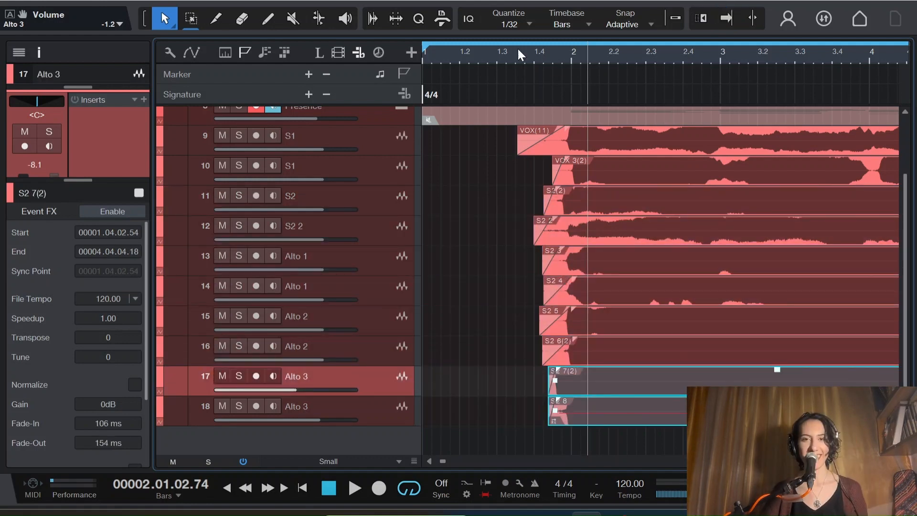
pyautogui.click(513, 52)
pyautogui.press('space')
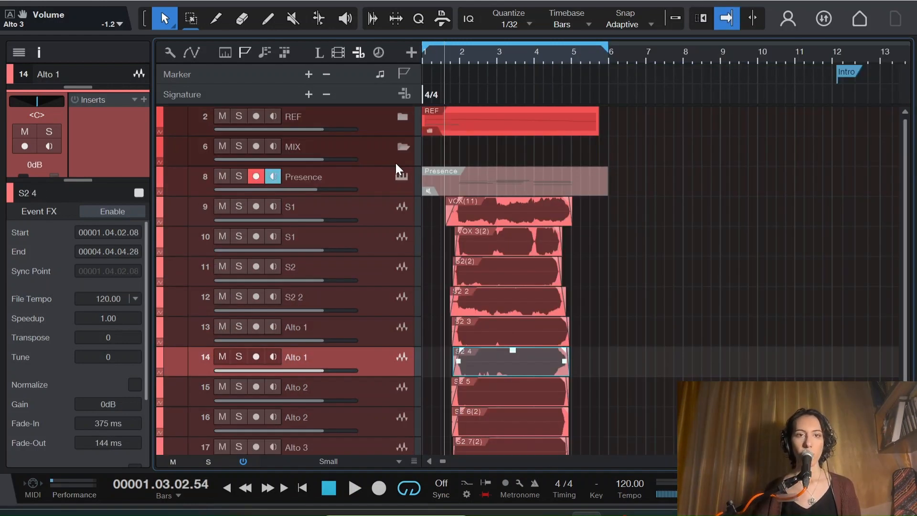
# Step: Move all ten vocal tracks, from the first S1 through the last Alto 3, into the MIX folder
pyautogui.click(415, 220)
pyautogui.scroll(-3, 489, 321)
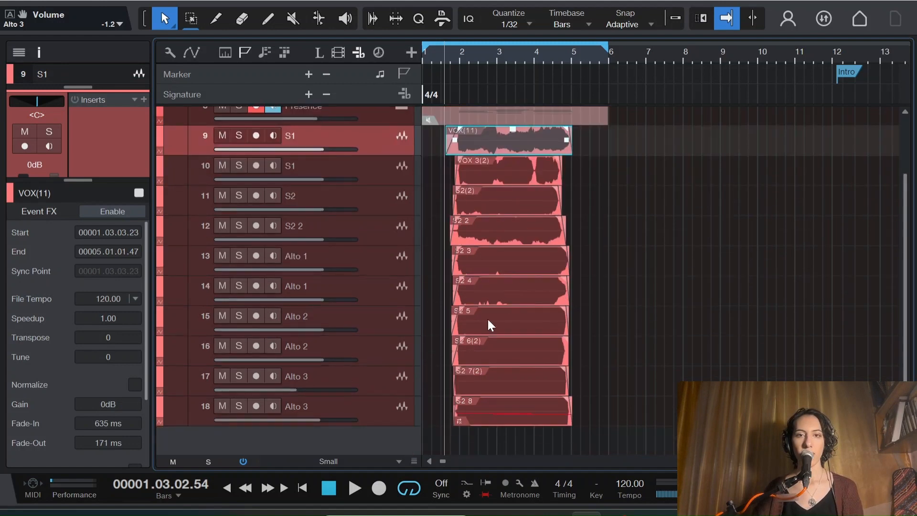
pyautogui.keyDown('shift'); pyautogui.click(399, 424); pyautogui.keyUp('shift')
pyautogui.scroll(3, 410, 348)
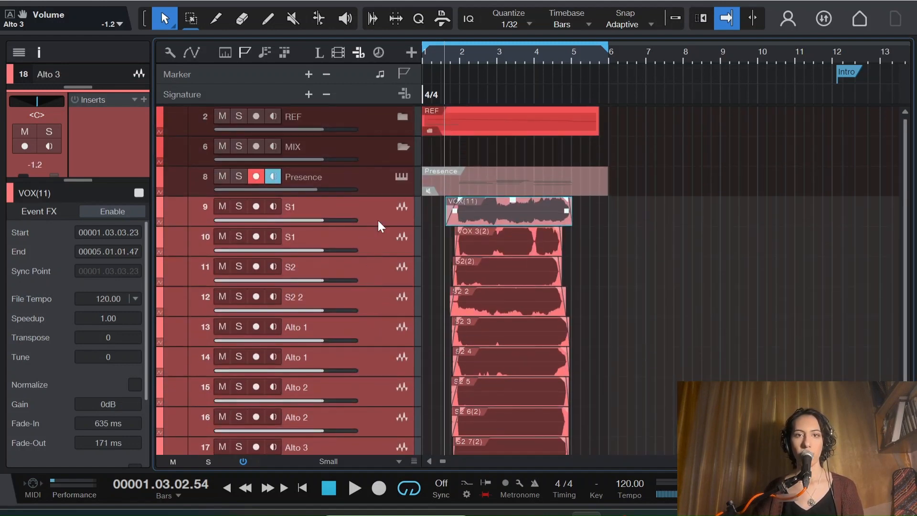
pyautogui.moveTo(377, 220); pyautogui.dragTo(396, 154)
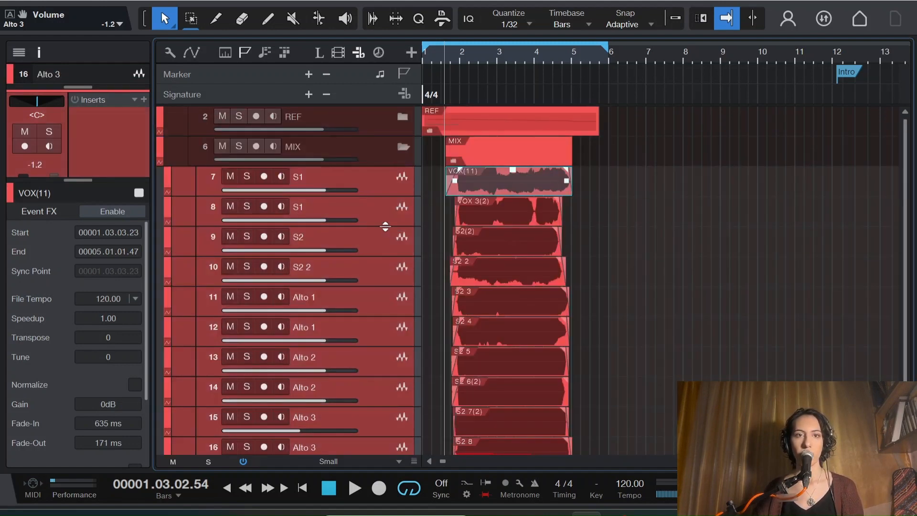
pyautogui.scroll(-3, 477, 227)
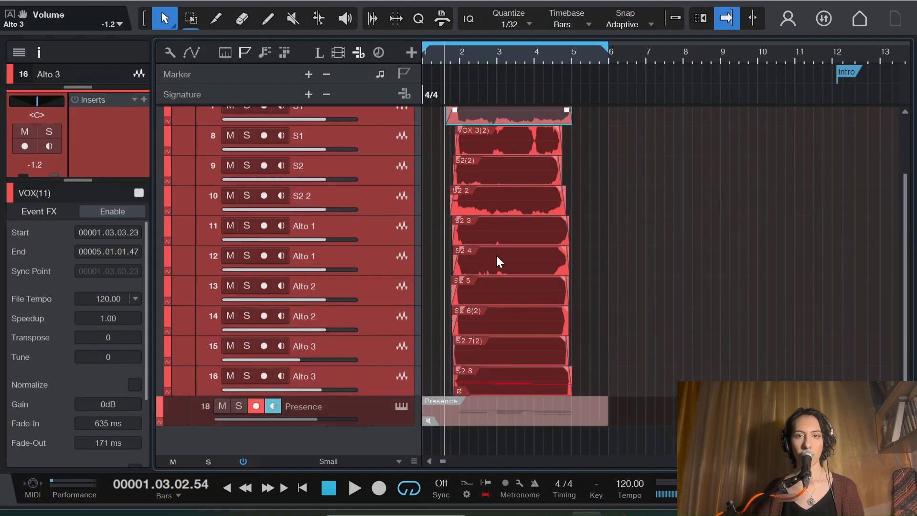
pyautogui.scroll(3, 499, 273)
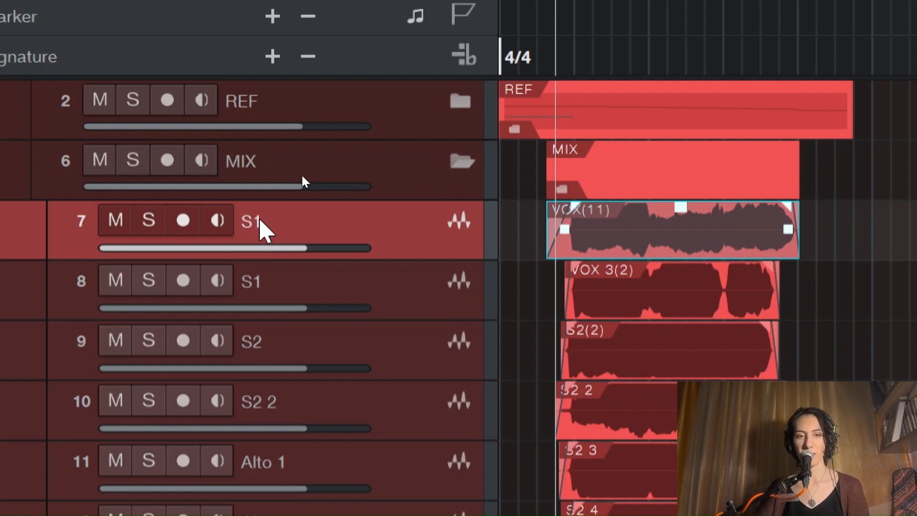
# Step: Apply the track name S1 to the audio clips on both S1 tracks
pyautogui.doubleClick(260, 221)
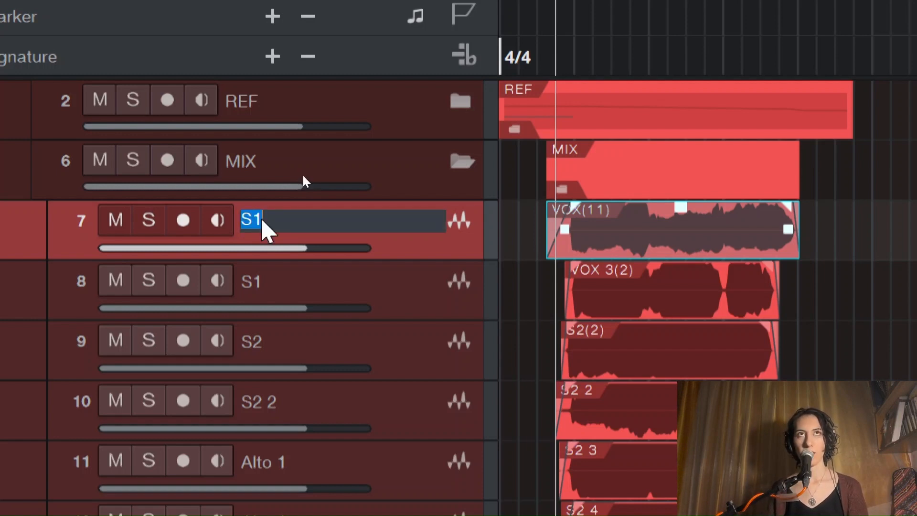
pyautogui.press('Return')
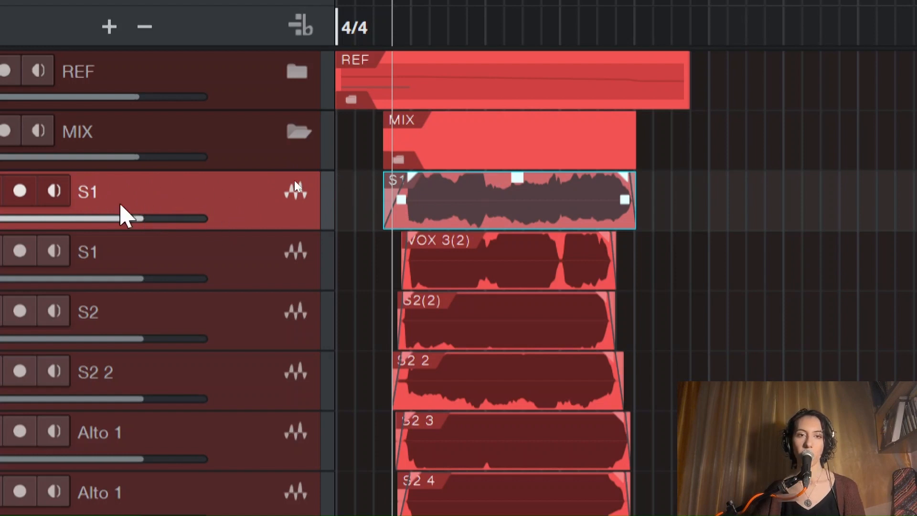
pyautogui.click(106, 260)
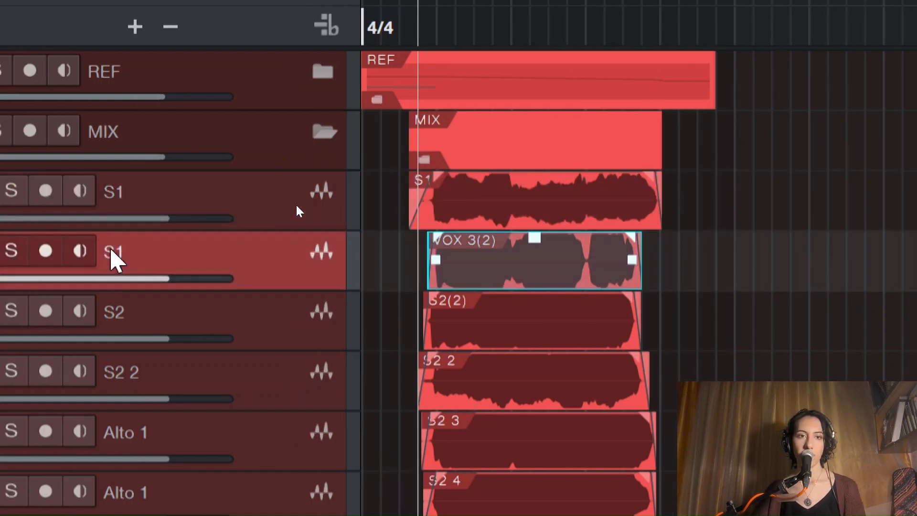
# Step: Play back the full vocal stack in the MIX folder to check its timing
pyautogui.press('space')
pyautogui.moveTo(907, 290); pyautogui.dragTo(906, 324)
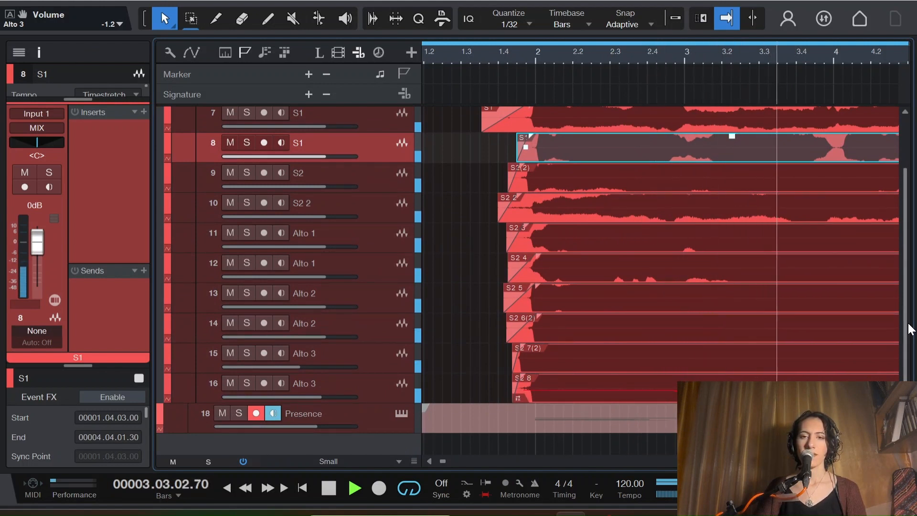
pyautogui.press('space')
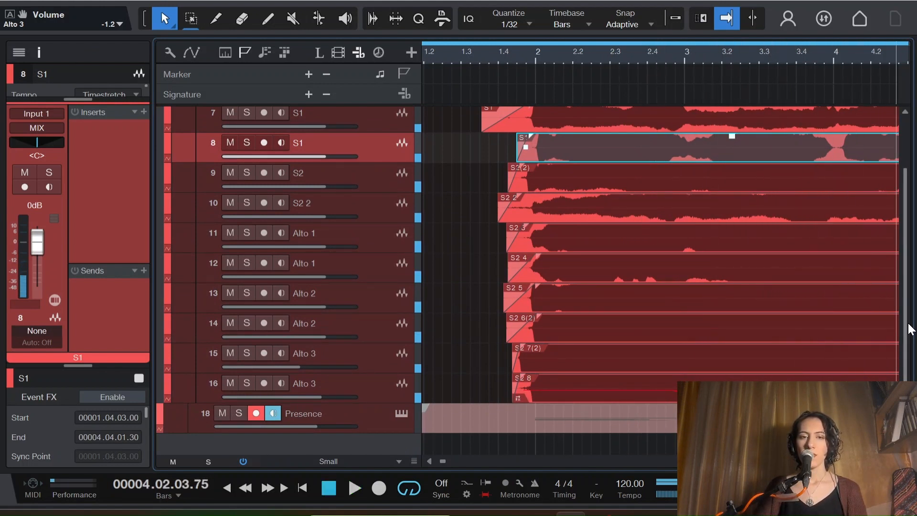
# Step: Audition the Alto 2 take on track 14 in solo from just before bar 2, then unsolo it
pyautogui.click(383, 321)
pyautogui.click(378, 358)
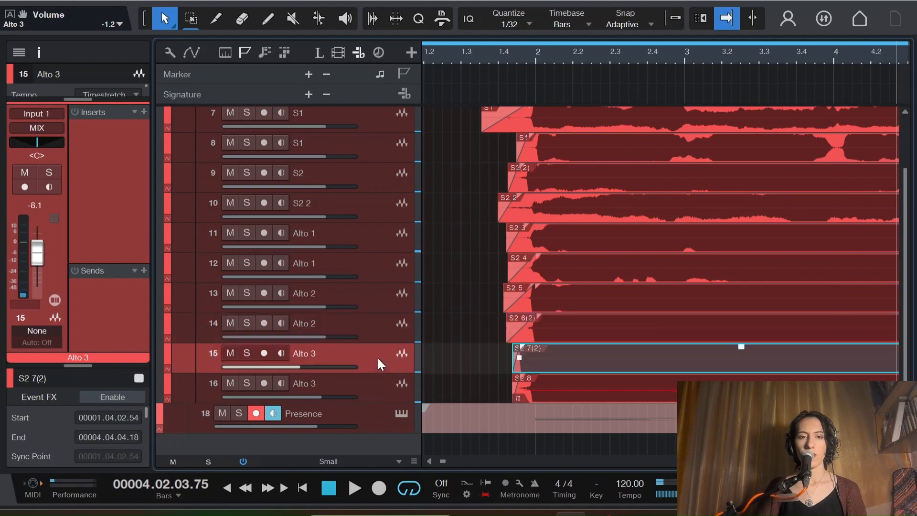
pyautogui.click(384, 331)
pyautogui.click(512, 59)
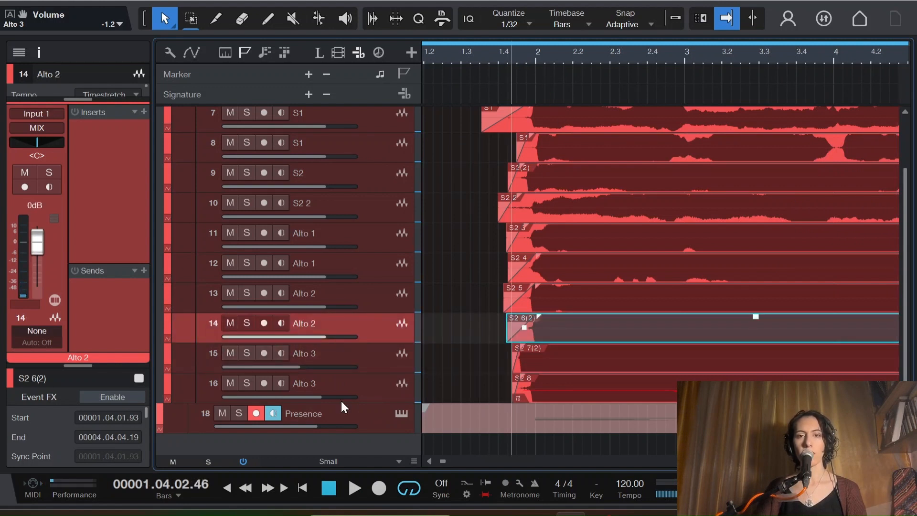
pyautogui.click(246, 324)
pyautogui.press('space')
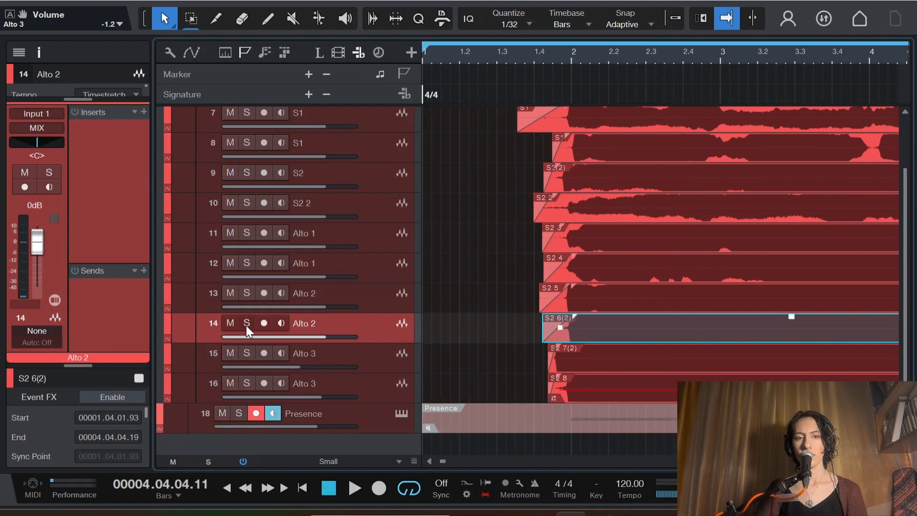
pyautogui.click(246, 324)
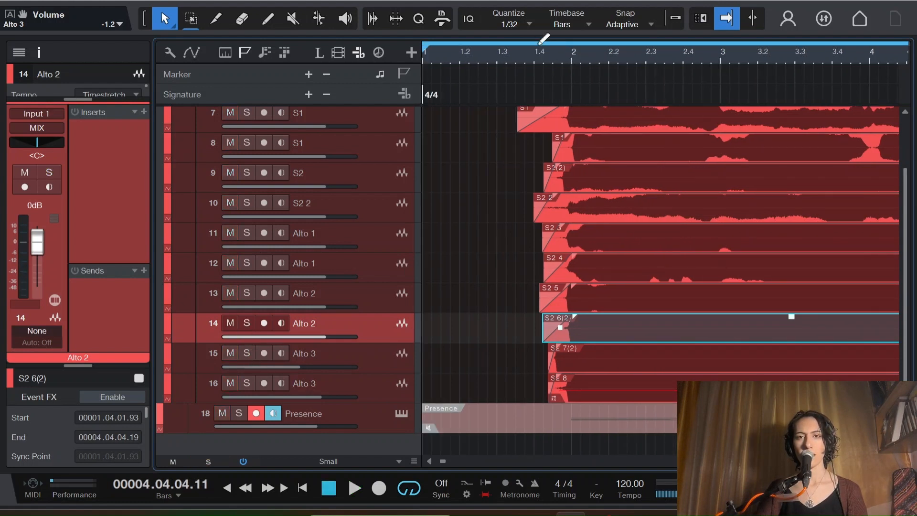
# Step: Solo Alto 2 on track 14 with Alto 3 on track 15 and replay their entry before bar 2 to compare timing
pyautogui.click(546, 53)
pyautogui.click(240, 355)
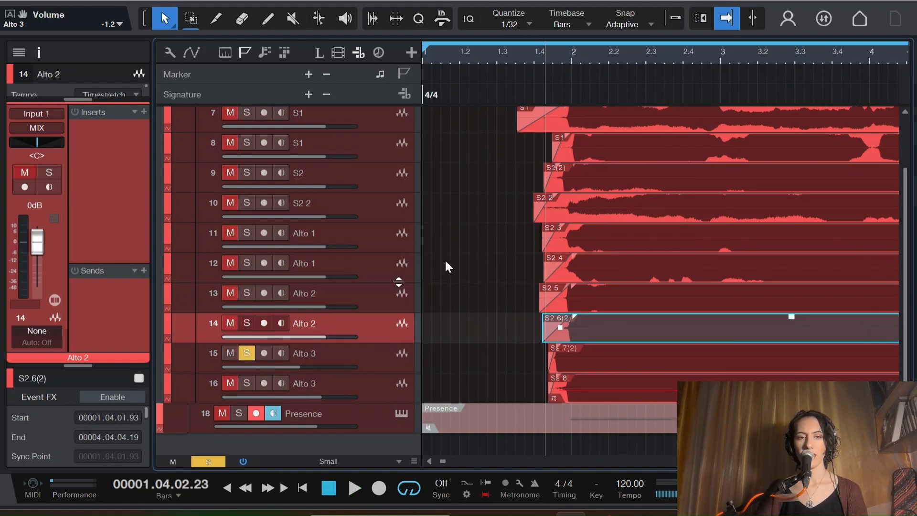
pyautogui.press('space')
pyautogui.press('s')
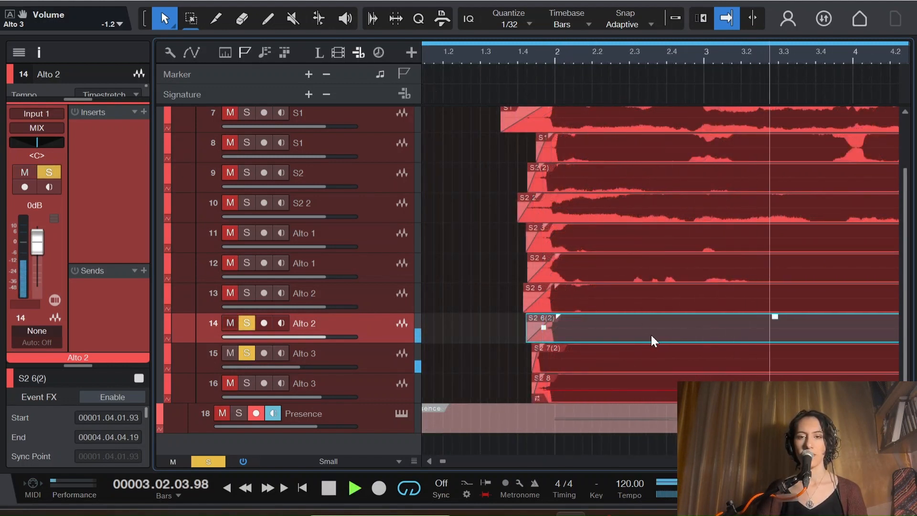
pyautogui.click(519, 49)
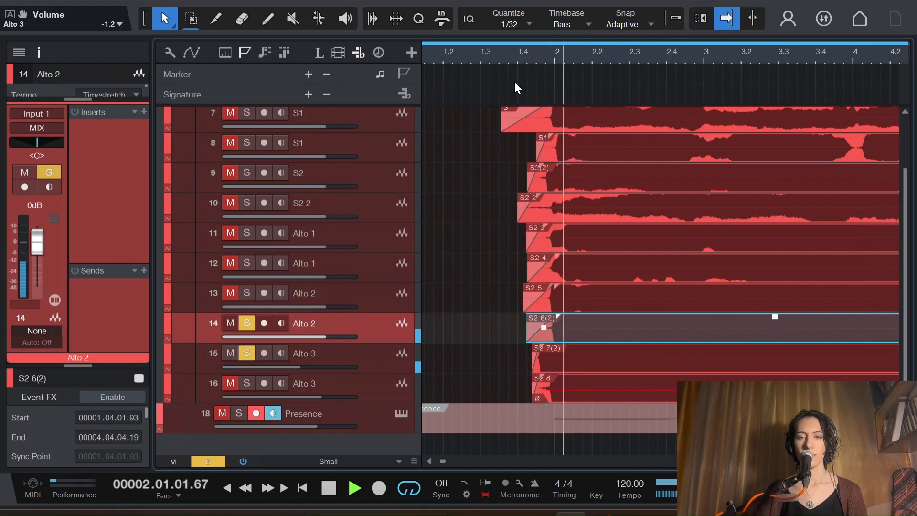
pyautogui.click(517, 50)
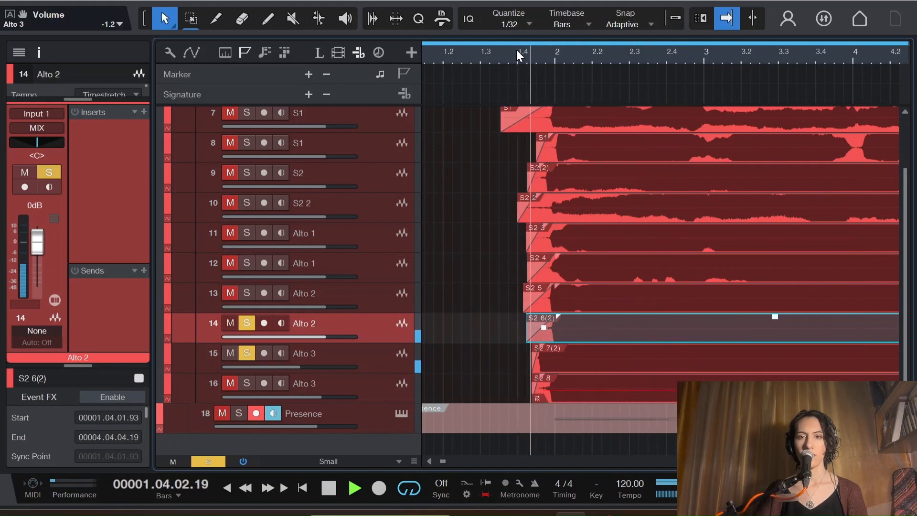
pyautogui.press('space')
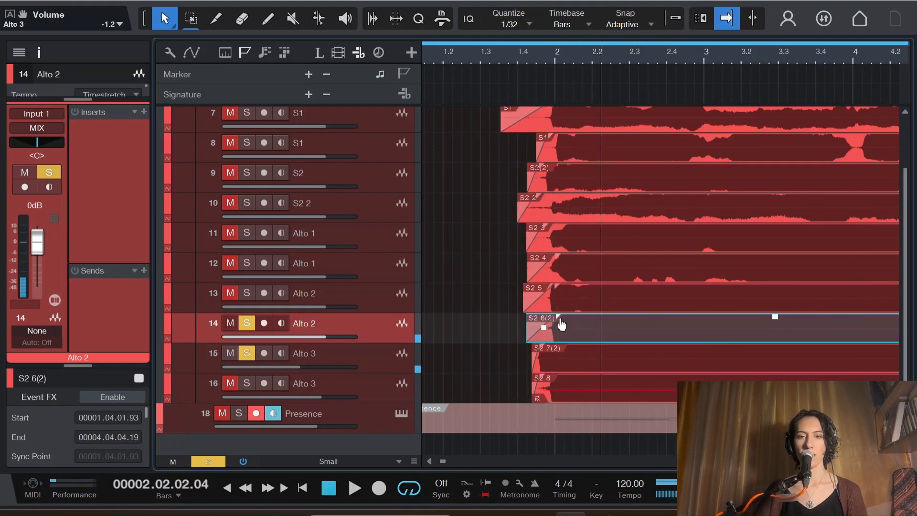
# Step: Shorten the fade-in of the Alto 2 clip on track 14 and turn on Bend Marker for the Alto 3 clip on track 15
pyautogui.moveTo(560, 320); pyautogui.dragTo(542, 322)
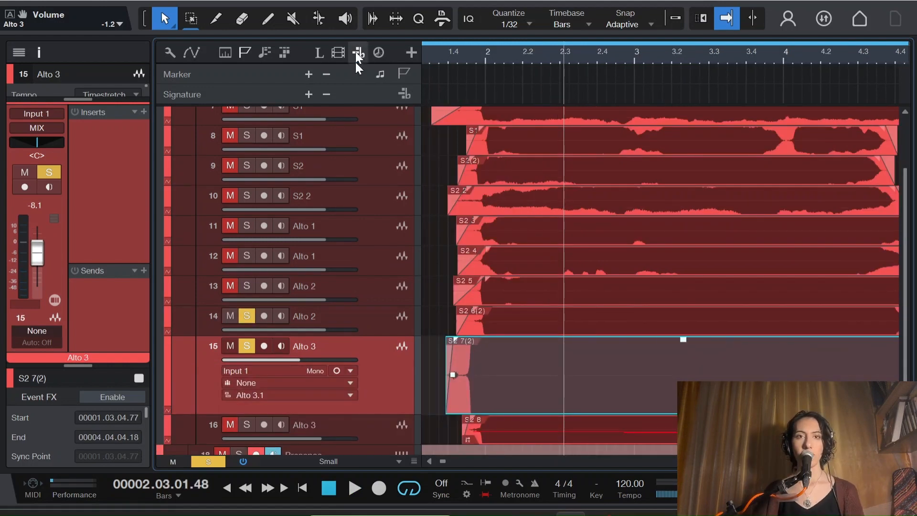
pyautogui.click(316, 18)
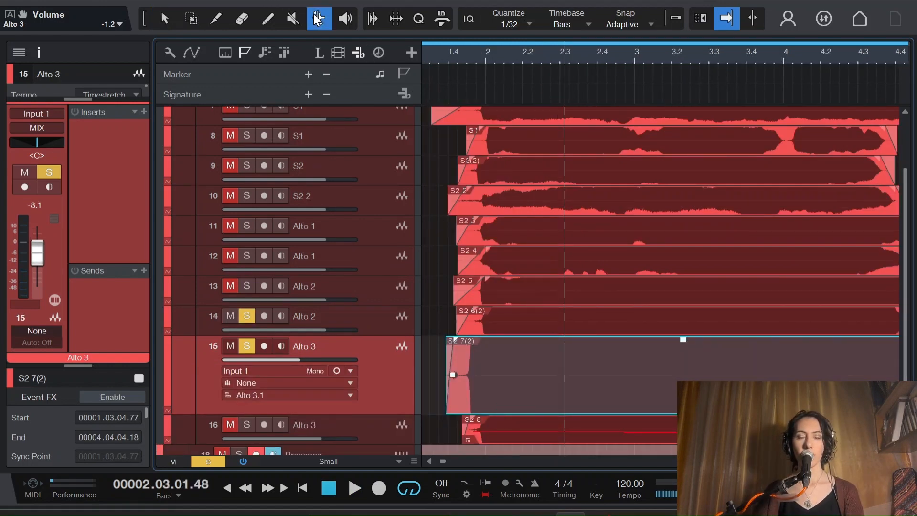
pyautogui.rightClick(498, 353)
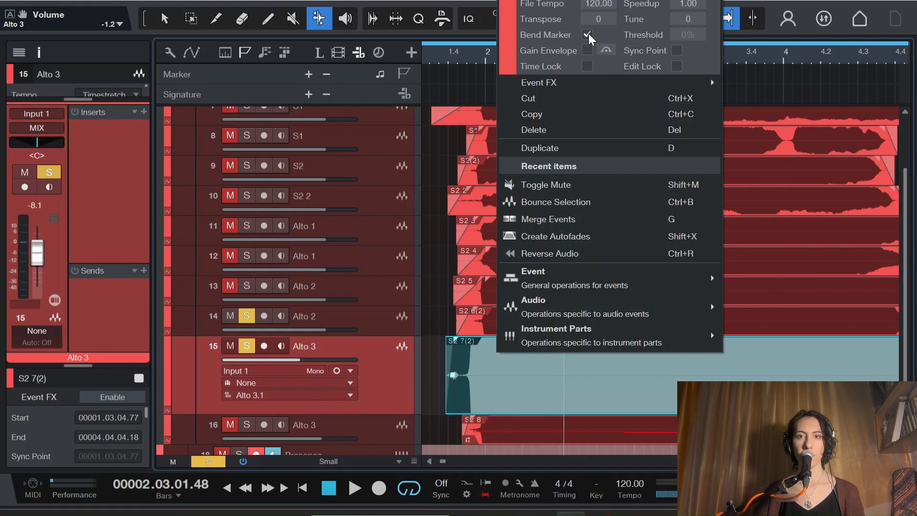
pyautogui.rightClick(508, 400)
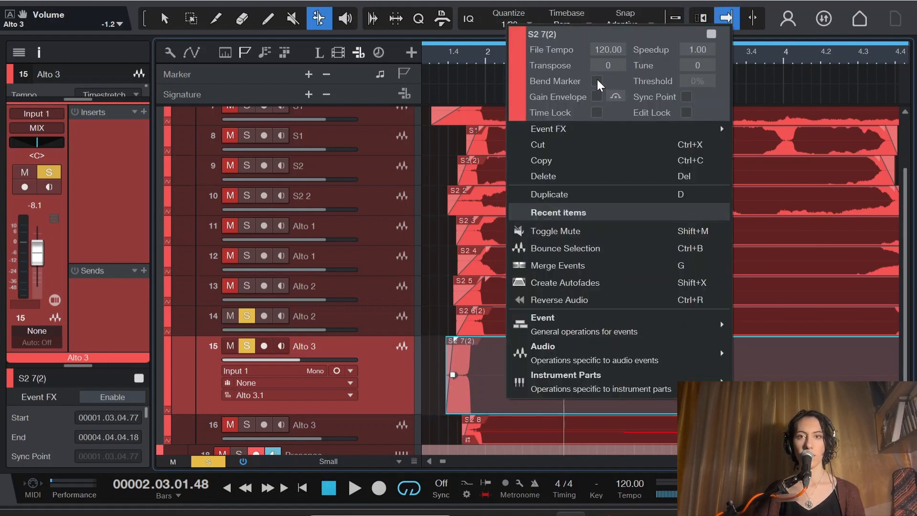
pyautogui.click(597, 81)
# Step: Anchor the Alto 3 clip with a bend marker just after 3.2, bend its entry slightly later, and unsolo it for comparison with Alto 2
pyautogui.click(449, 303)
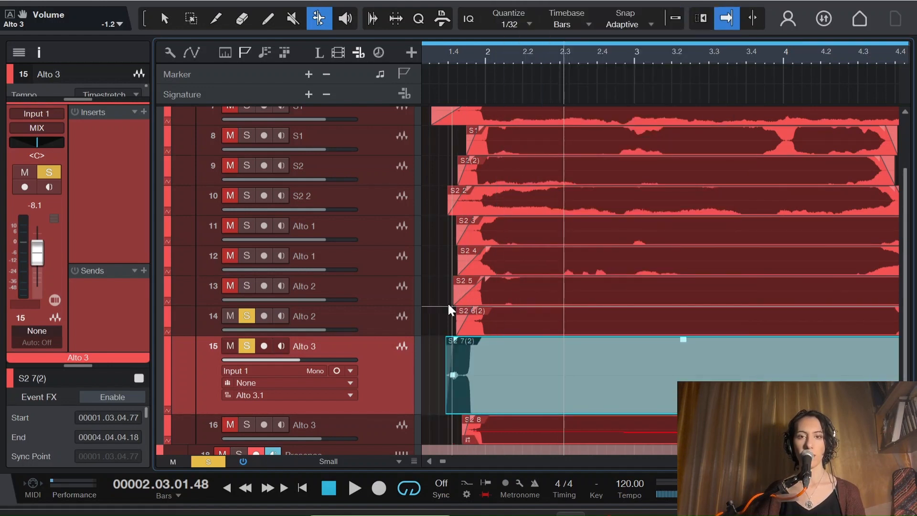
pyautogui.click(681, 356)
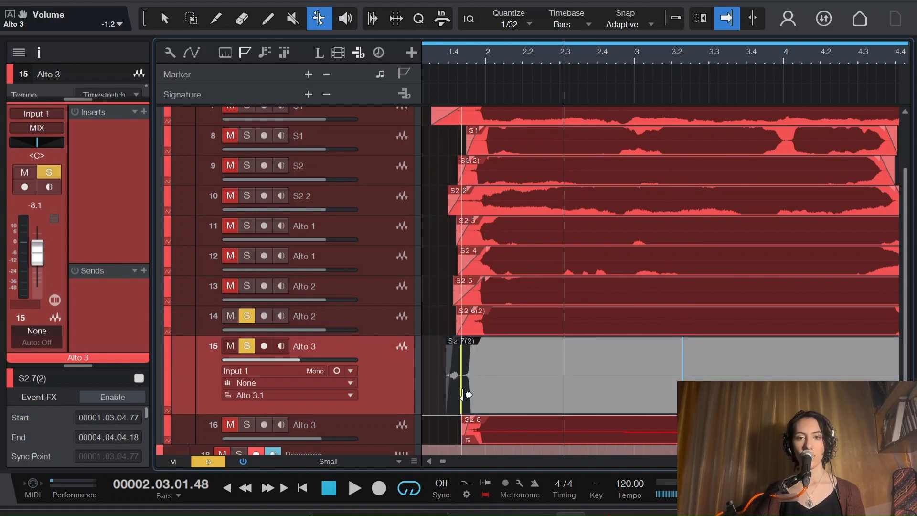
pyautogui.moveTo(468, 395); pyautogui.dragTo(478, 395)
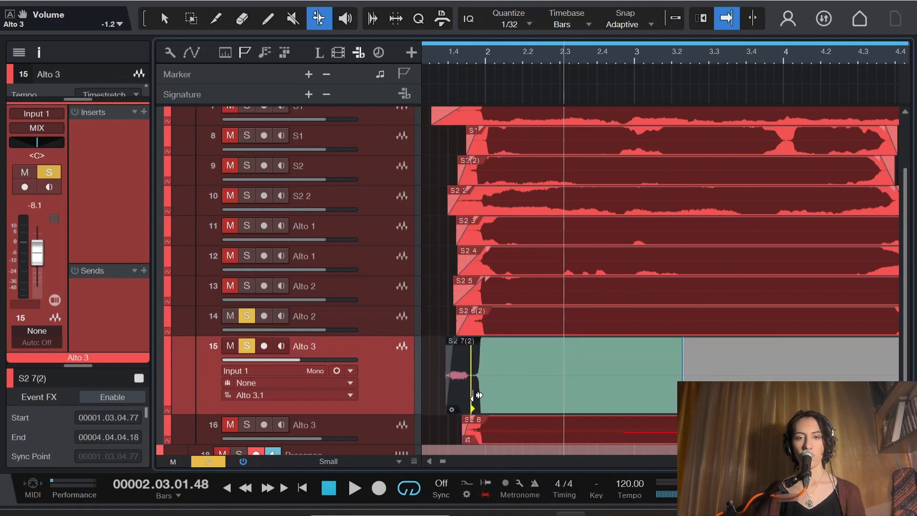
pyautogui.click(246, 347)
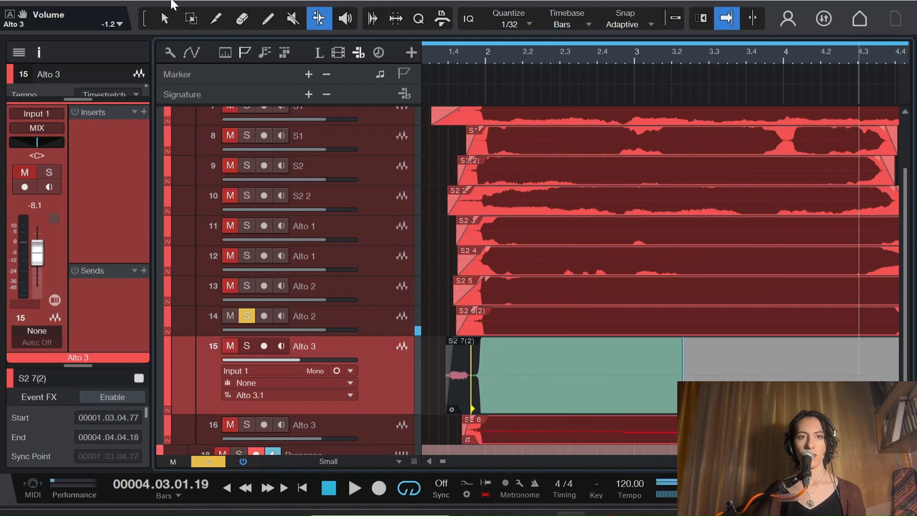
# Step: Enable Event FX on the Alto 3 clip on track 15 and insert Melodyne on it
pyautogui.press('1')
pyautogui.click(746, 370)
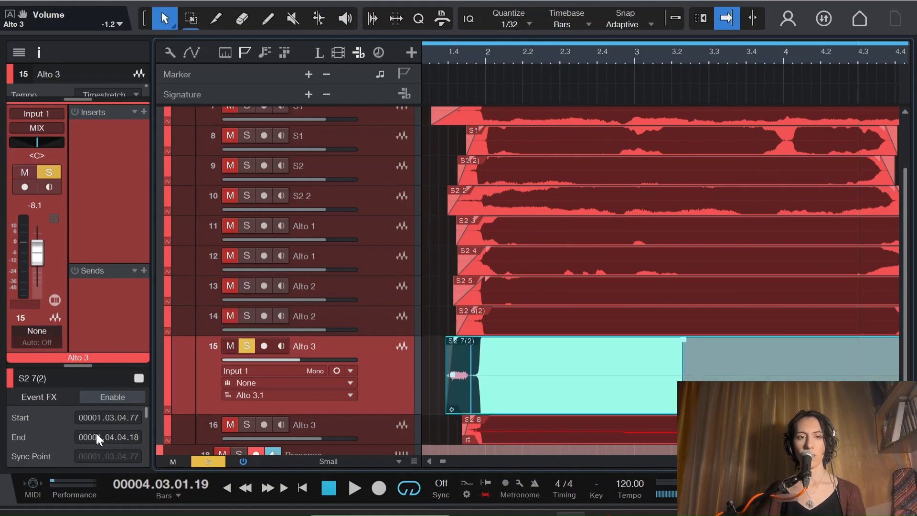
pyautogui.click(113, 397)
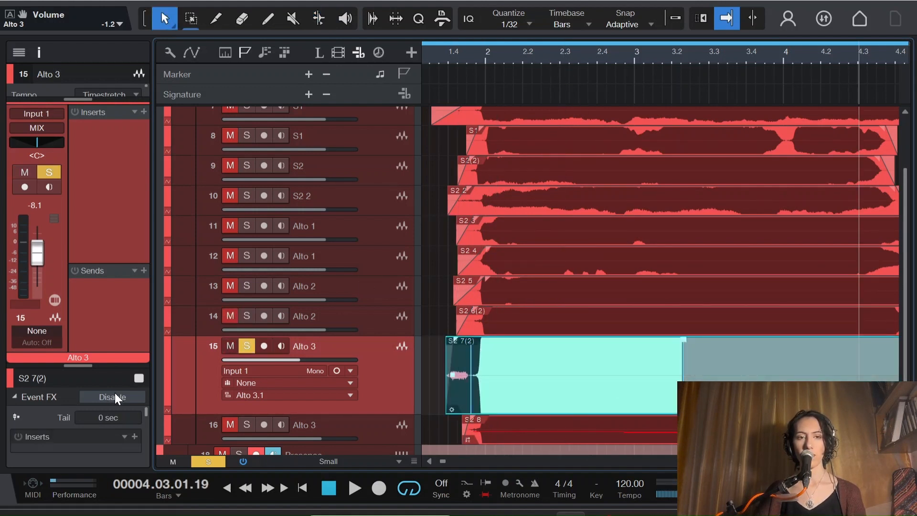
pyautogui.click(136, 439)
pyautogui.write('m')
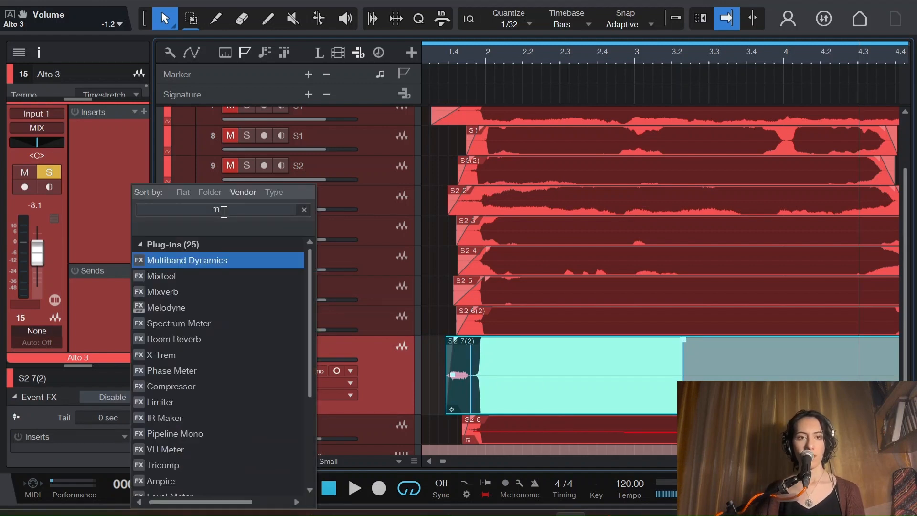
pyautogui.write('elod')
pyautogui.click(197, 258)
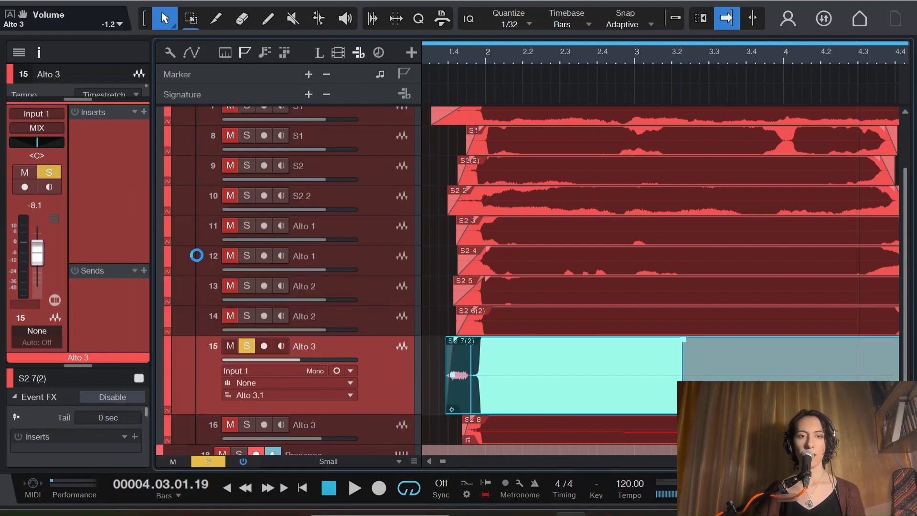
# Step: Tune the first long Alto 3 note to the centre of Bb 3 and play it back
pyautogui.click(669, 333)
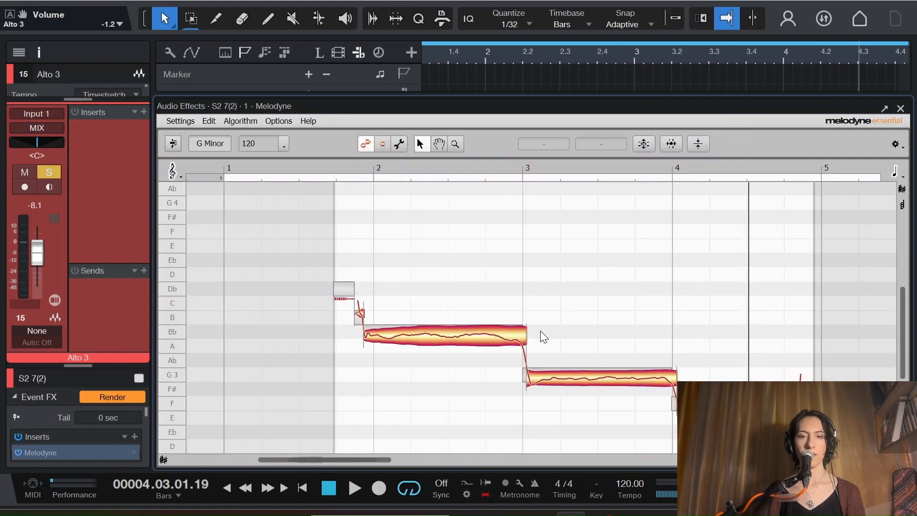
pyautogui.click(434, 277)
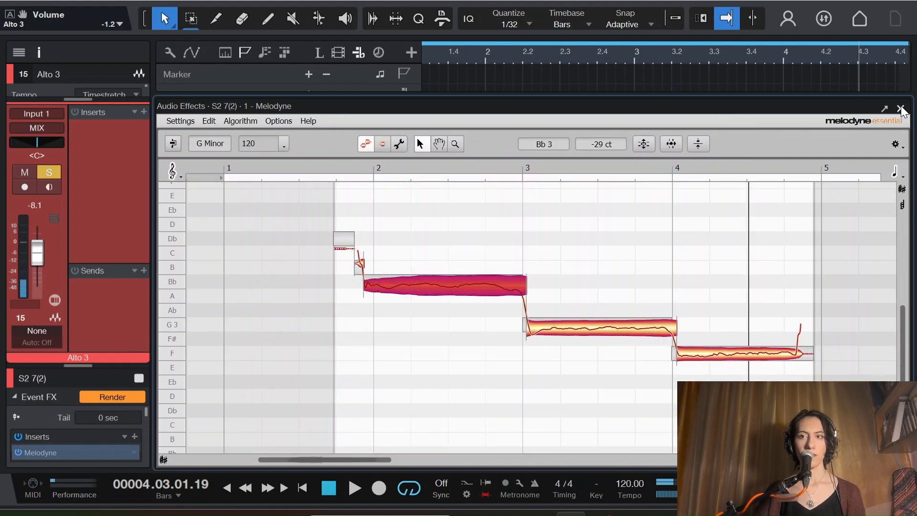
pyautogui.press('space')
# Step: Lower the short B 3 note before the long Bb 3 note to -48 ct and replay the phrase from its start
pyautogui.press('space')
pyautogui.click(360, 265)
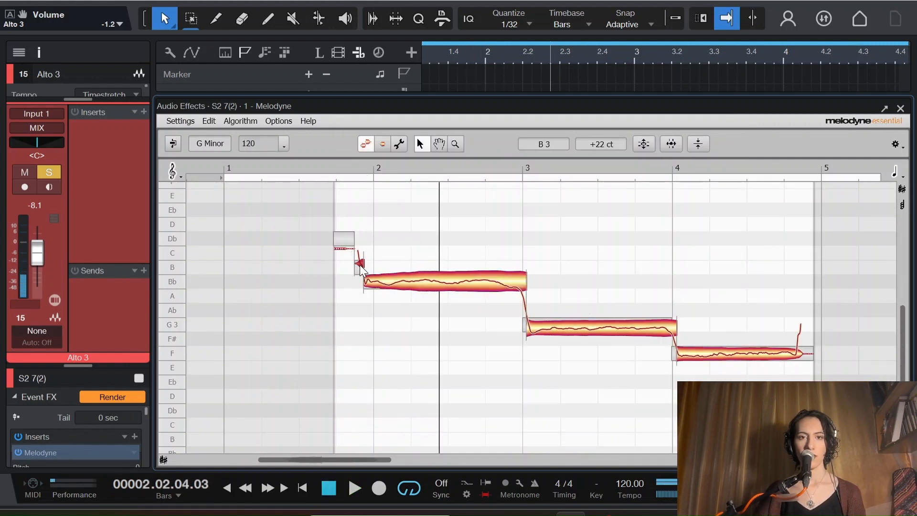
pyautogui.moveTo(362, 268); pyautogui.dragTo(362, 277)
pyautogui.click(353, 171)
pyautogui.press('space')
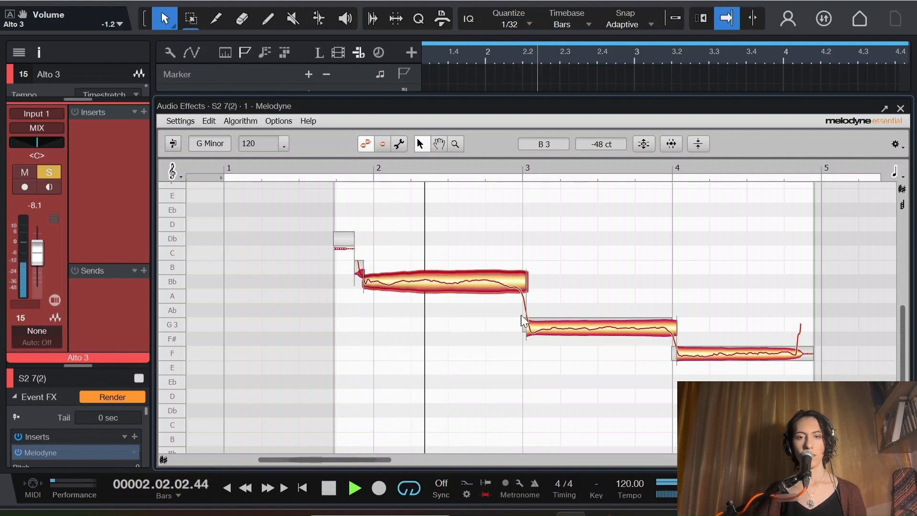
pyautogui.press('space')
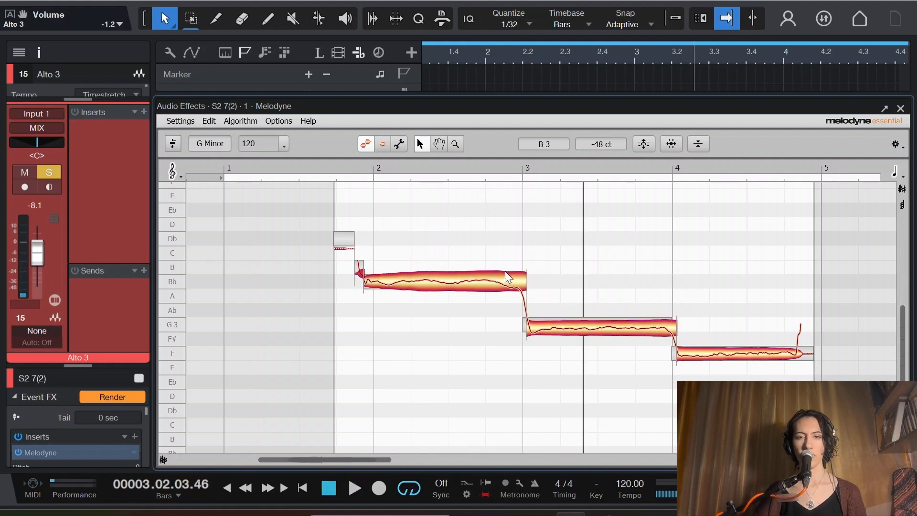
# Step: Split off the drooping end of the Bb 3 note and raise it to Bb 3 at -3 ct
pyautogui.click(507, 274)
pyautogui.doubleClick(507, 274)
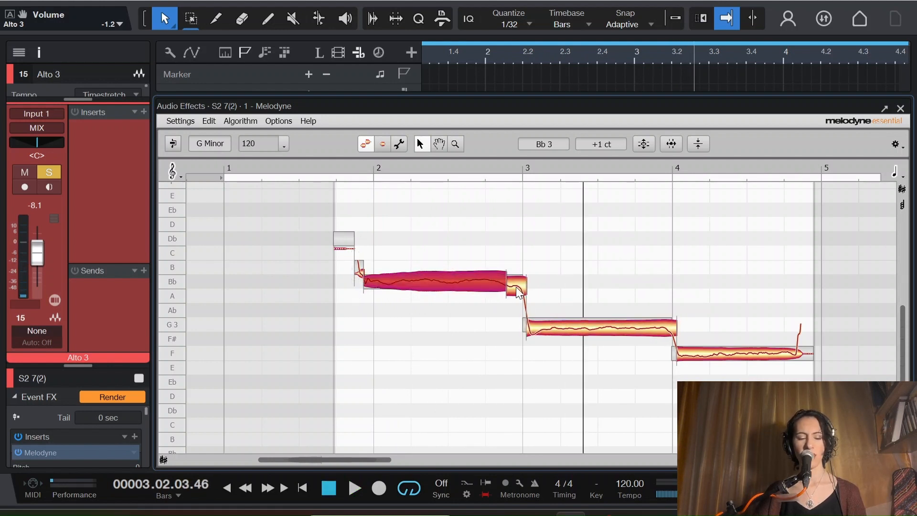
pyautogui.click(516, 287)
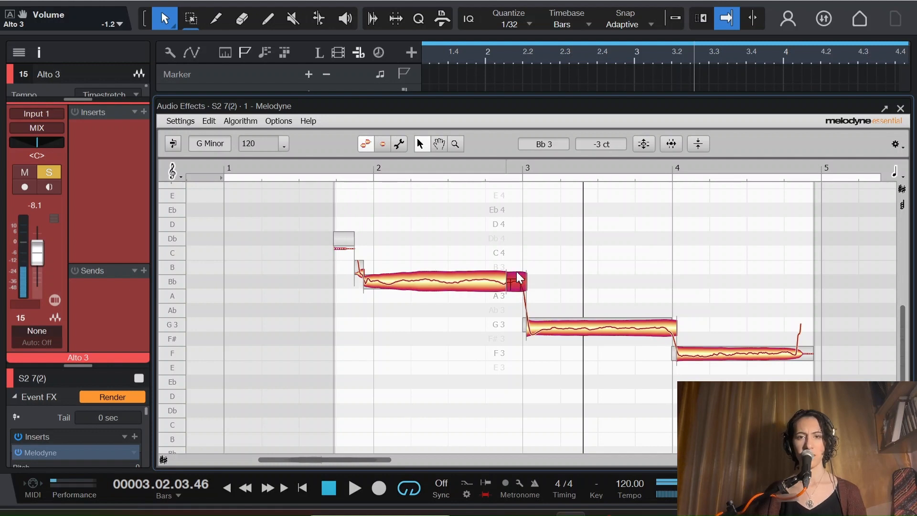
pyautogui.click(564, 326)
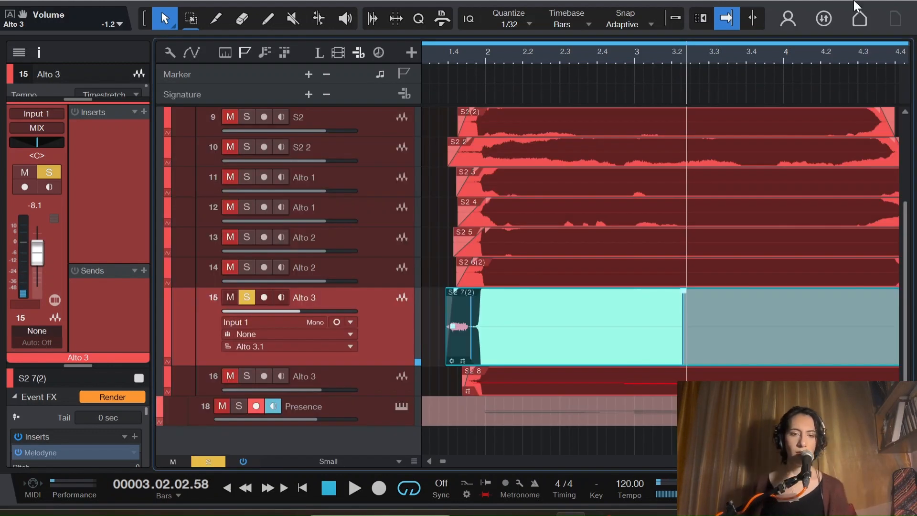
# Step: Render the Melodyne edit on the Alto 3 clip and play the full unsoloed stack from 1.4 to check it
pyautogui.click(111, 397)
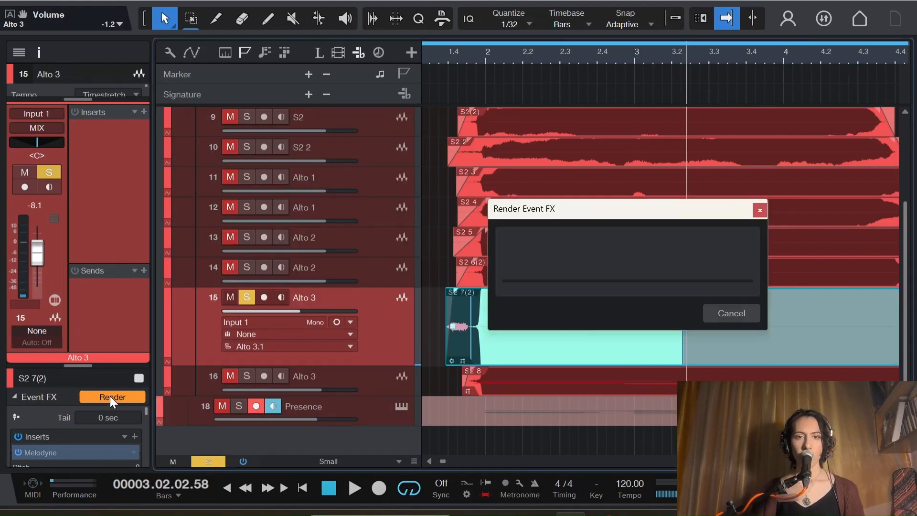
pyautogui.click(474, 56)
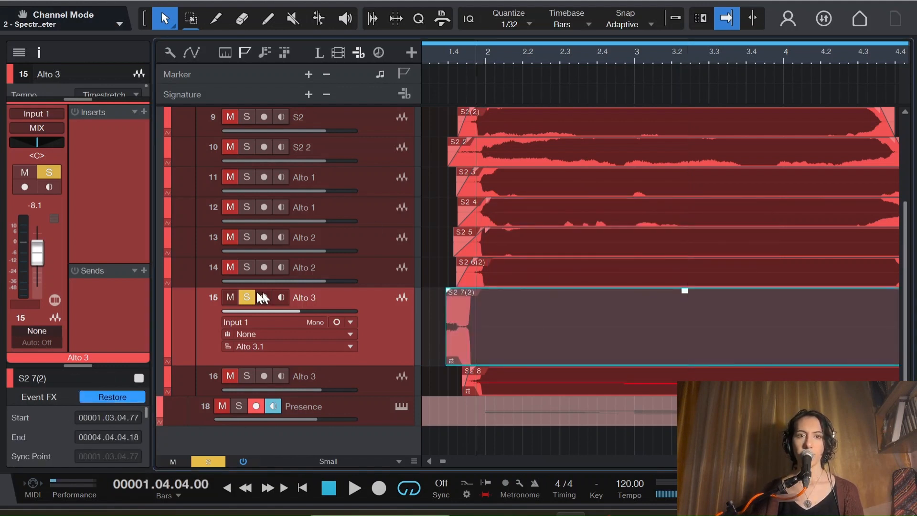
pyautogui.click(244, 296)
pyautogui.press('space')
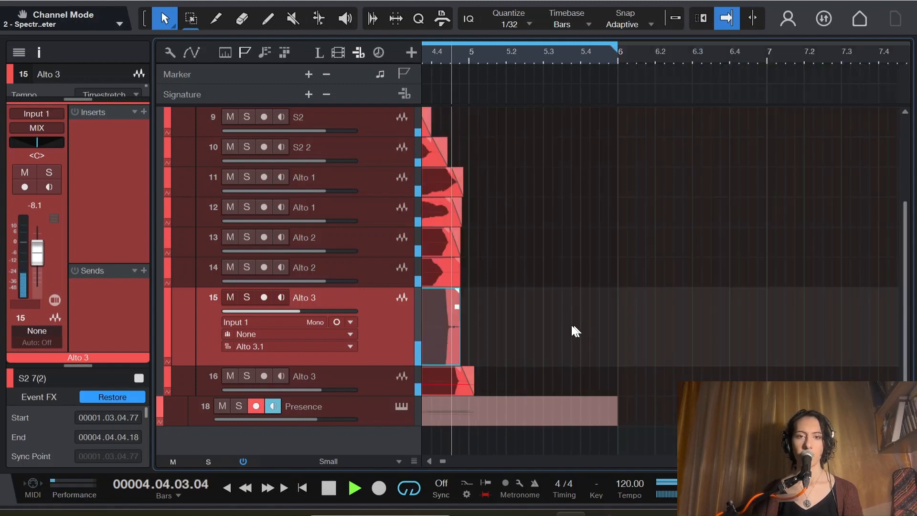
pyautogui.press('space')
# Step: Extend the Alto 3 clip's fade-in over the noise before its entry and return the play position to the start of the stack
pyautogui.moveTo(444, 462); pyautogui.dragTo(441, 462)
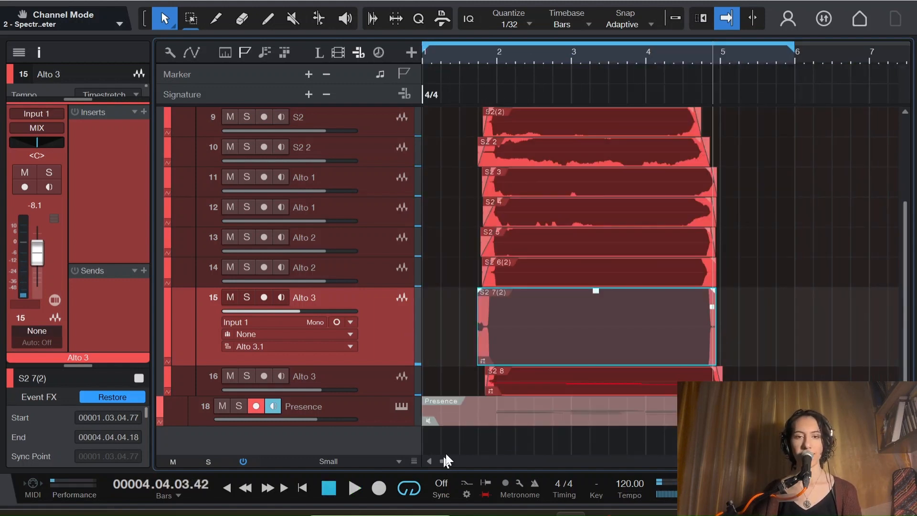
pyautogui.click(483, 54)
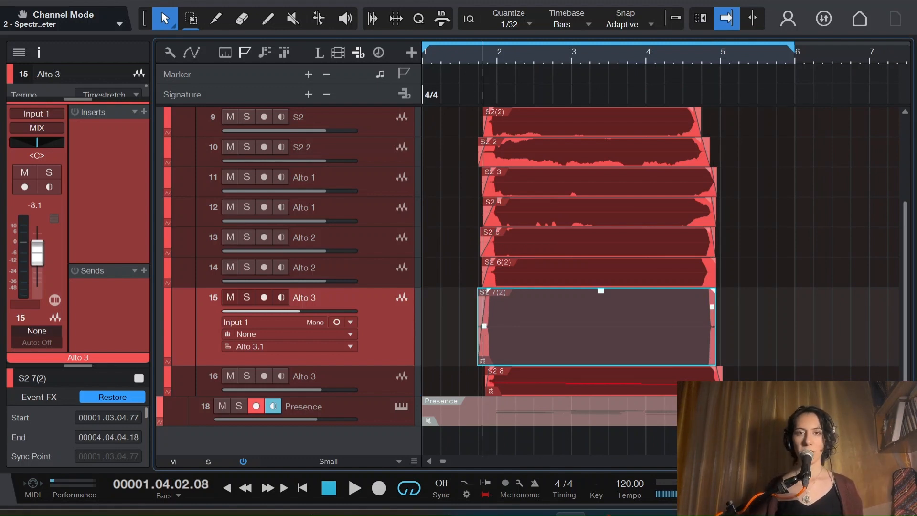
pyautogui.click(476, 49)
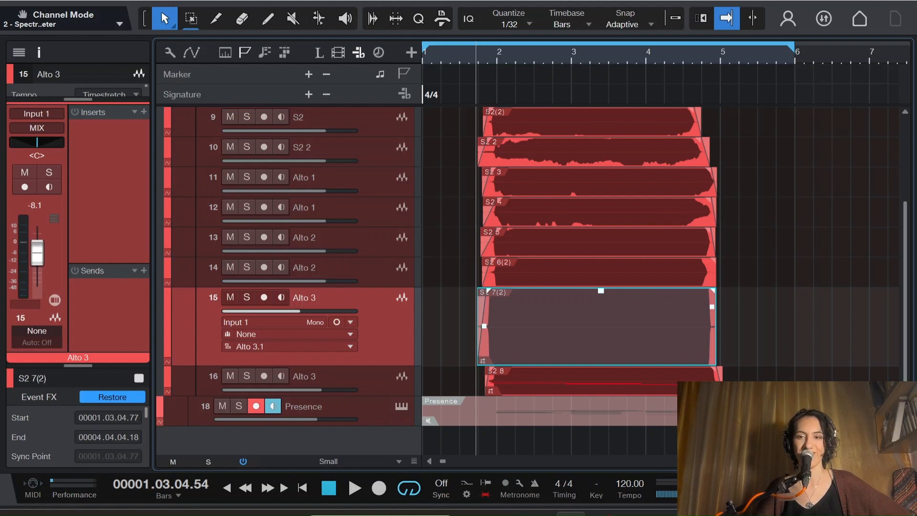
# Step: Select the S1 clip on track 7 and review the cleaned-up clips in the MIX folder from S1 down to Alto 3
pyautogui.press('F3')
pyautogui.press('F3')
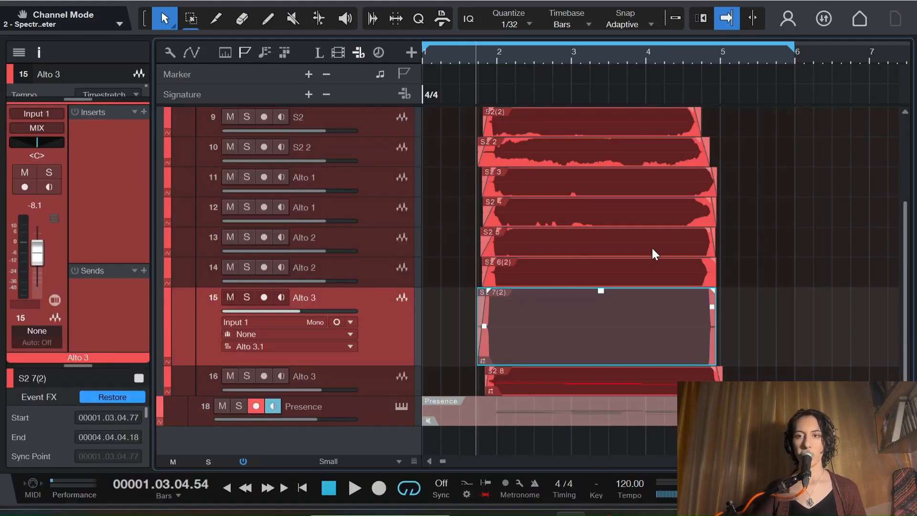
pyautogui.scroll(4, 763, 274)
pyautogui.scroll(-4, 767, 282)
pyautogui.scroll(4, 769, 284)
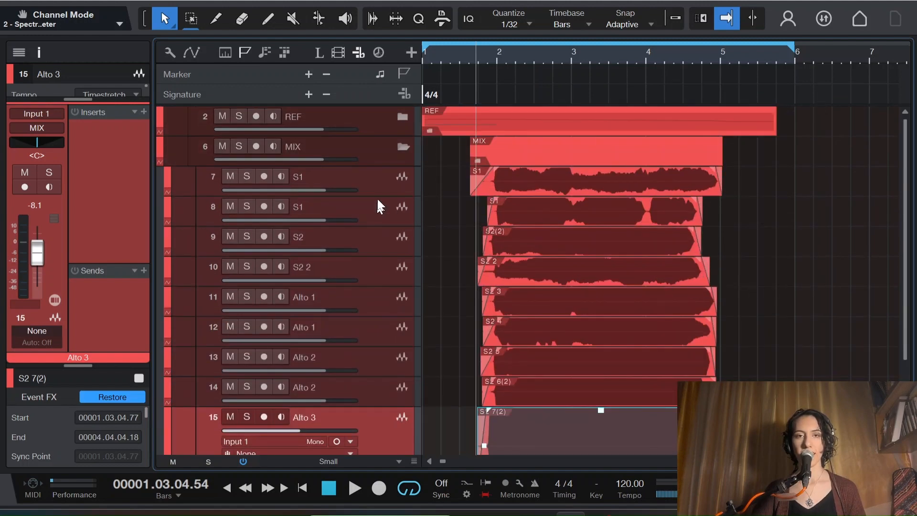
pyautogui.click(668, 185)
pyautogui.moveTo(904, 189); pyautogui.dragTo(910, 271)
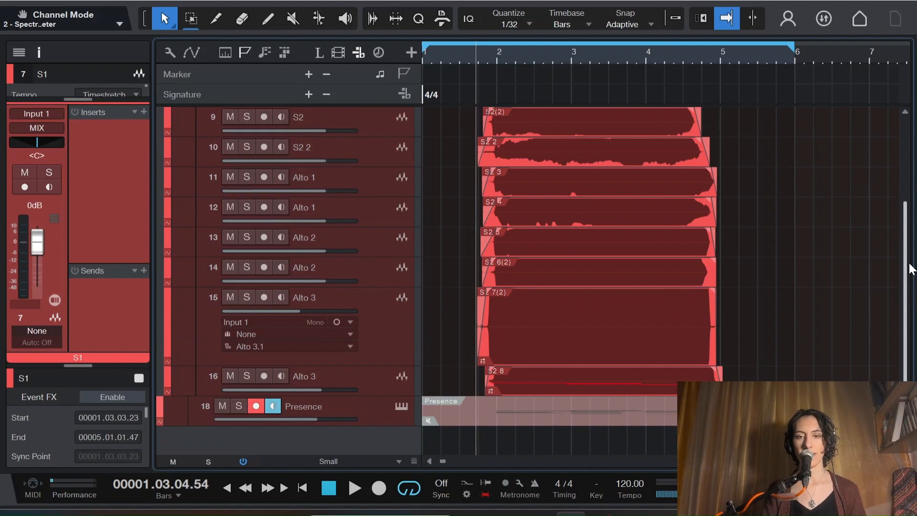
pyautogui.scroll(2, 456, 240)
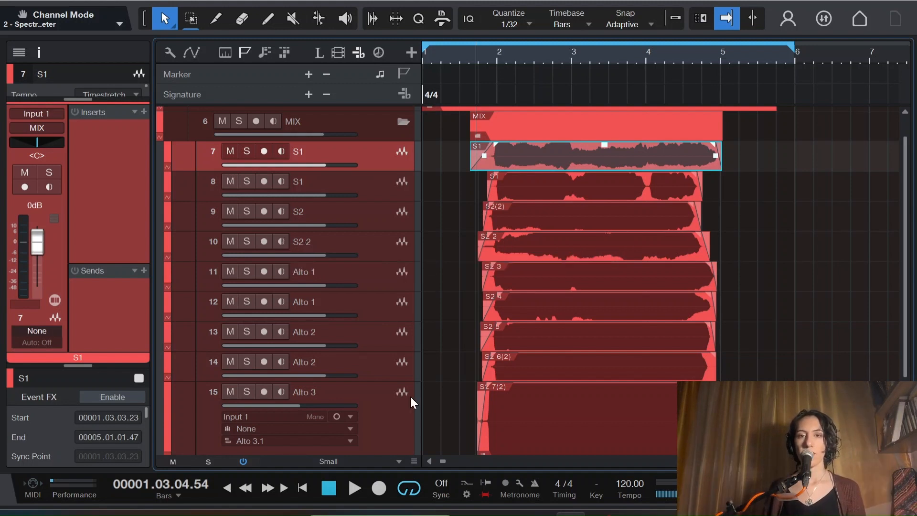
pyautogui.scroll(-1, 410, 394)
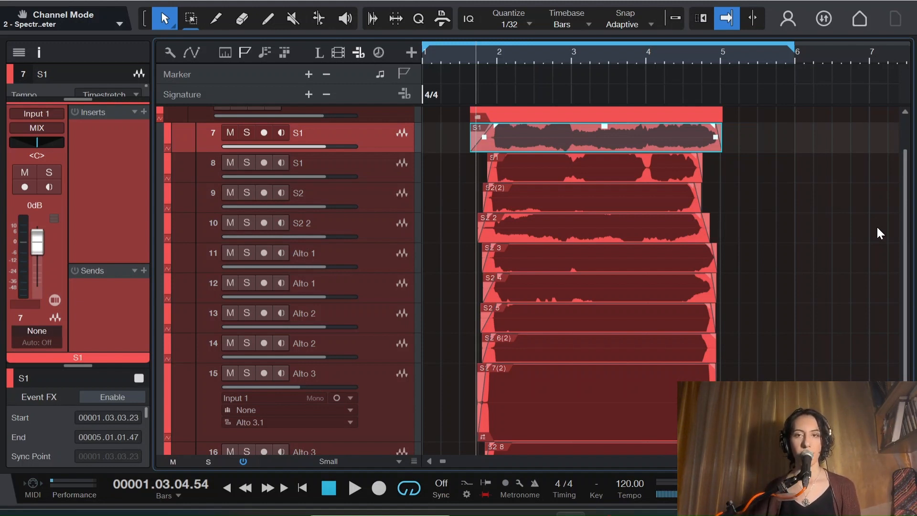
pyautogui.moveTo(910, 224); pyautogui.dragTo(914, 204)
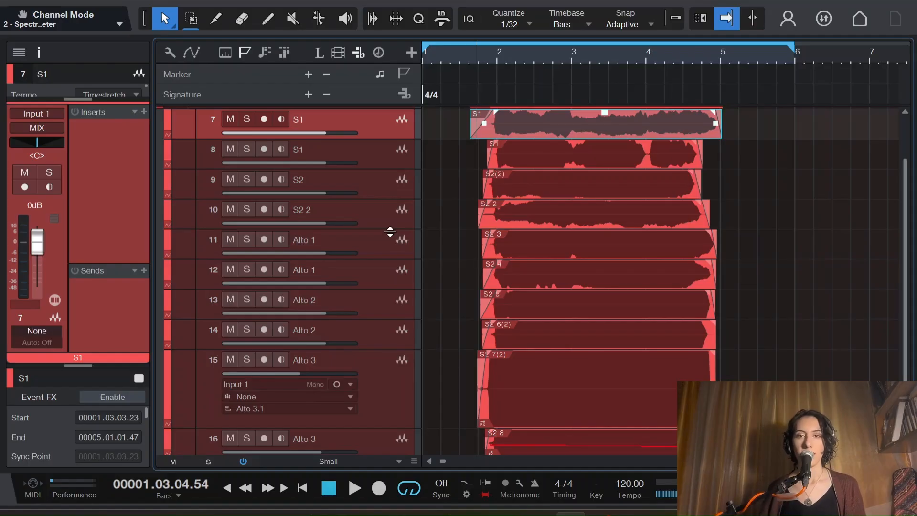
pyautogui.moveTo(905, 247); pyautogui.dragTo(904, 204)
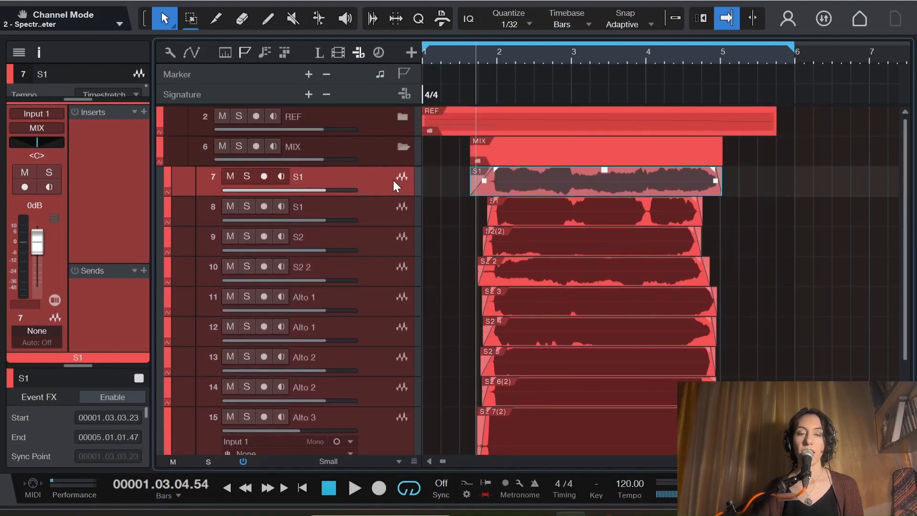
pyautogui.moveTo(905, 172); pyautogui.dragTo(905, 189)
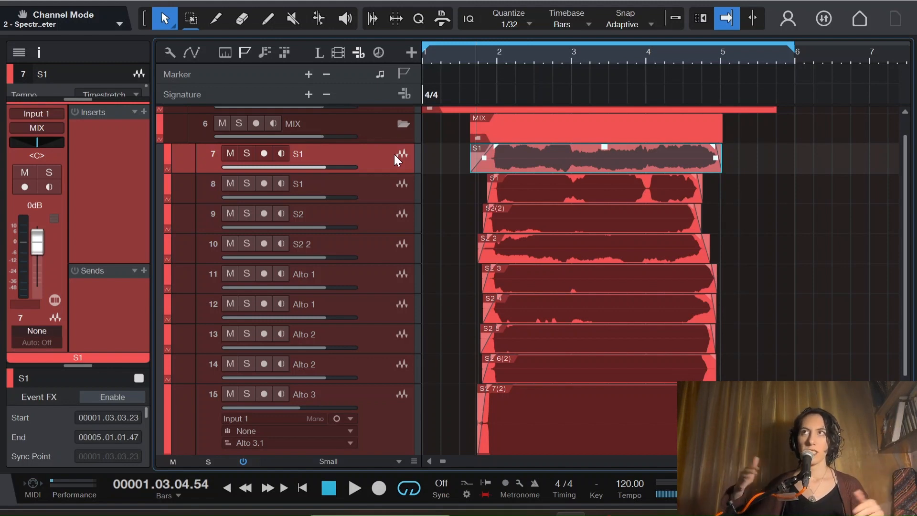
pyautogui.scroll(-3, 429, 287)
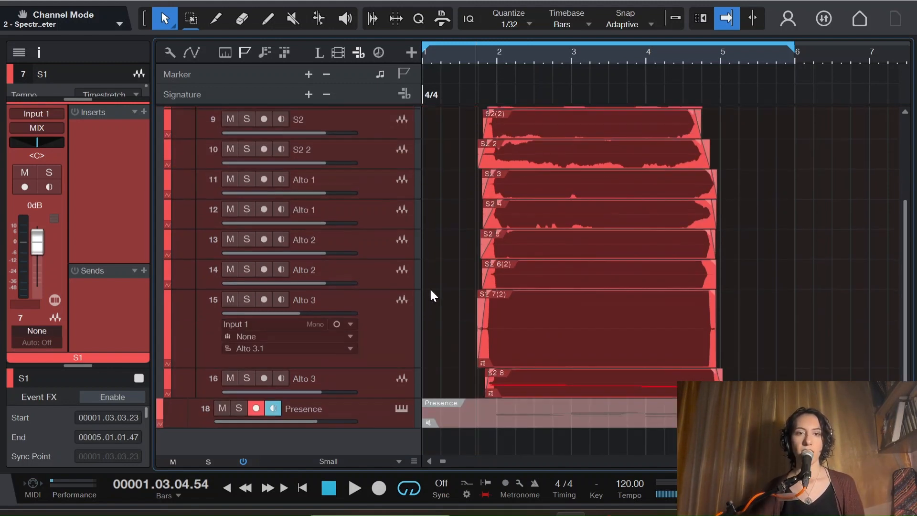
pyautogui.click(379, 316)
pyautogui.click(379, 262)
pyautogui.click(389, 236)
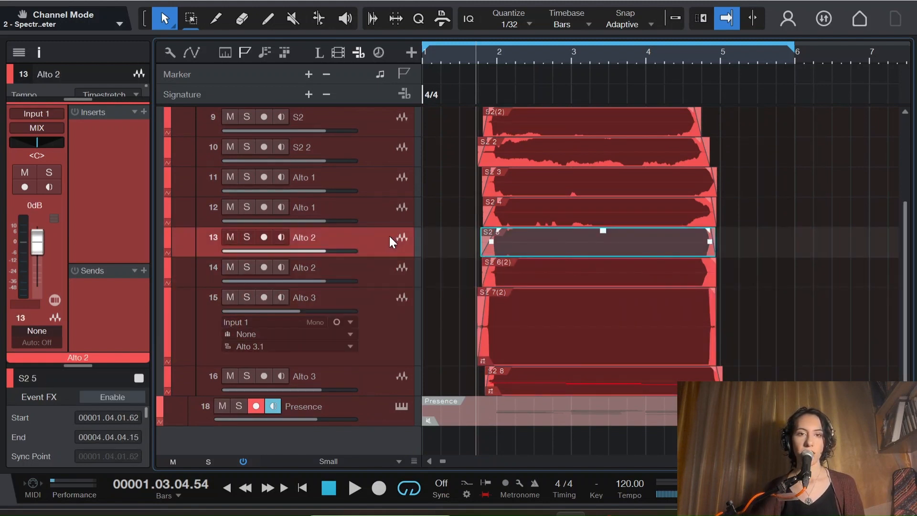
pyautogui.click(389, 223)
pyautogui.click(377, 177)
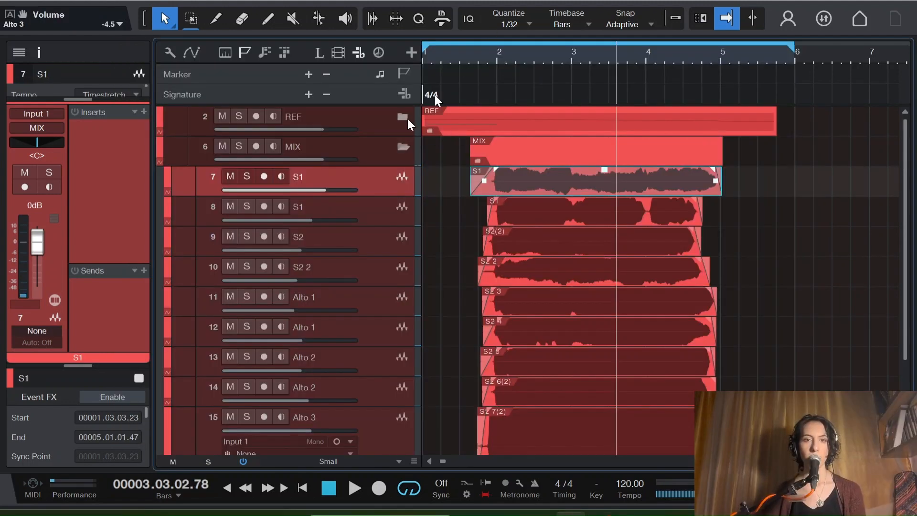
# Step: Balance the MIX folder's track volumes, with the S1 tracks at +0.1 and -2.3, S2 at -5.9, S2 2 at -7.4 and first Alto 1 at -12.1 dB
pyautogui.moveTo(326, 191); pyautogui.dragTo(327, 190)
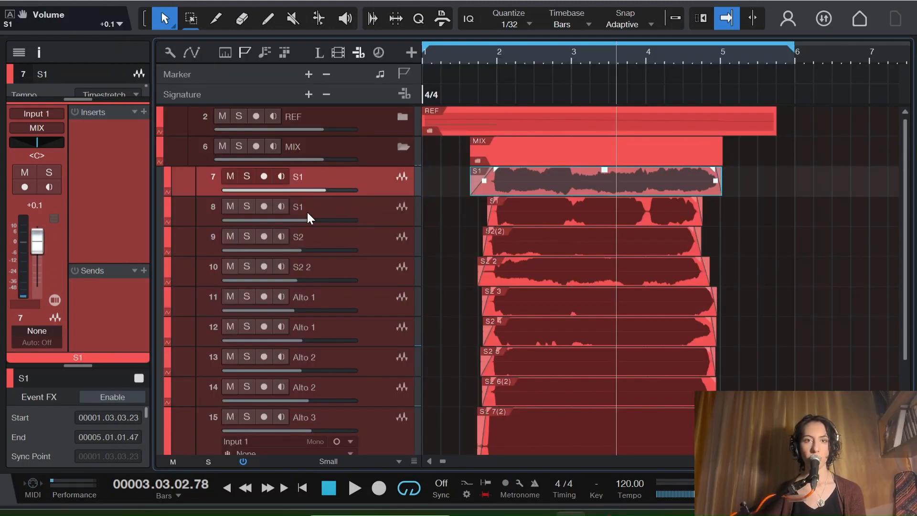
pyautogui.moveTo(310, 219); pyautogui.dragTo(308, 248)
pyautogui.moveTo(297, 281); pyautogui.dragTo(295, 311)
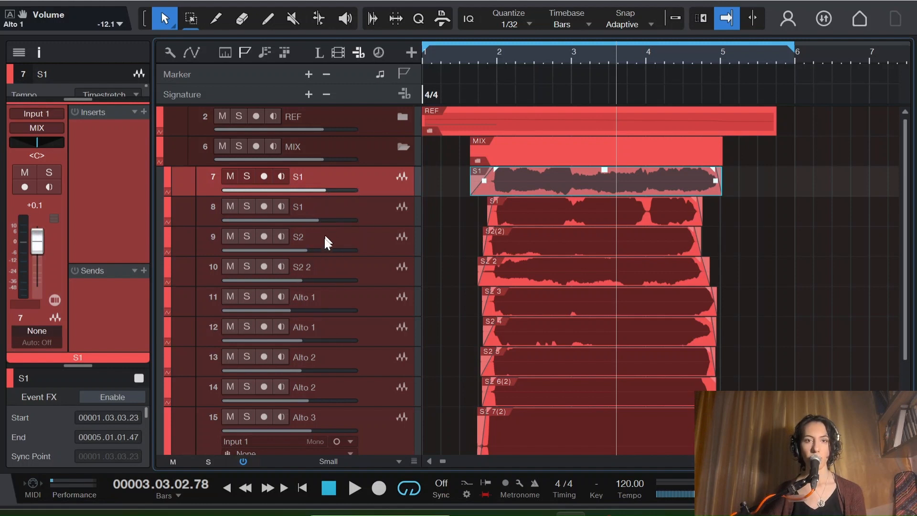
pyautogui.scroll(-2, 348, 438)
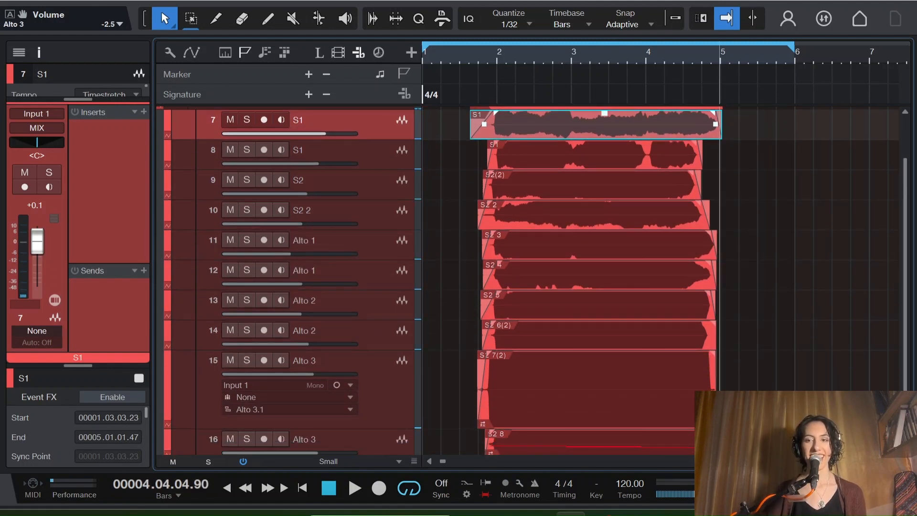
# Step: Open the mixer console and add three FX channels after the Presence channel
pyautogui.press('F3')
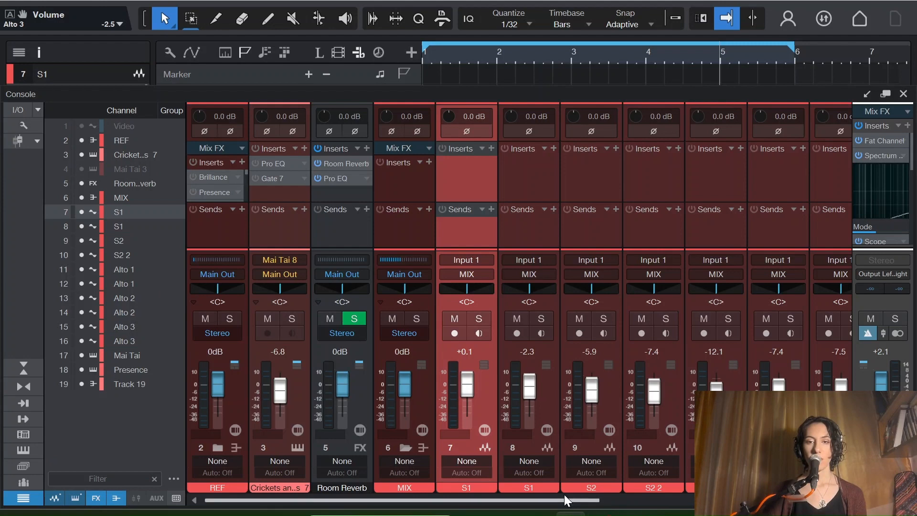
pyautogui.rightClick(841, 399)
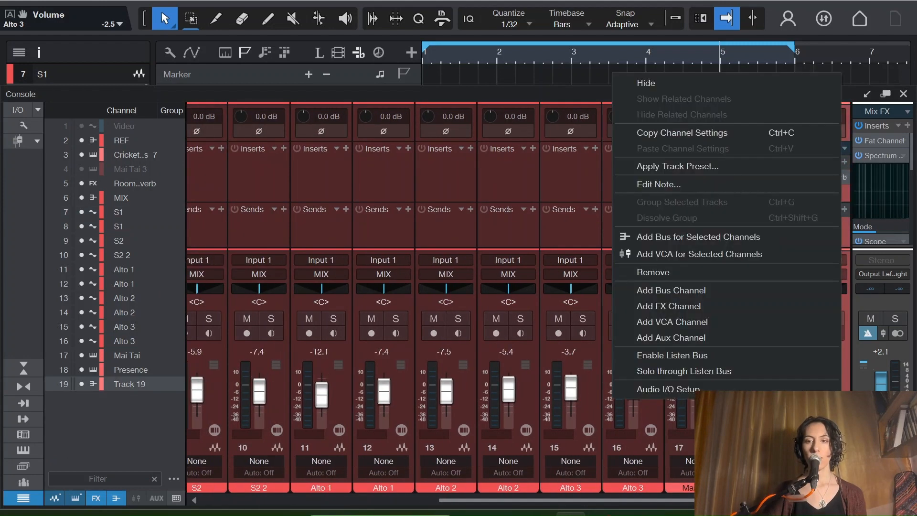
pyautogui.click(675, 307)
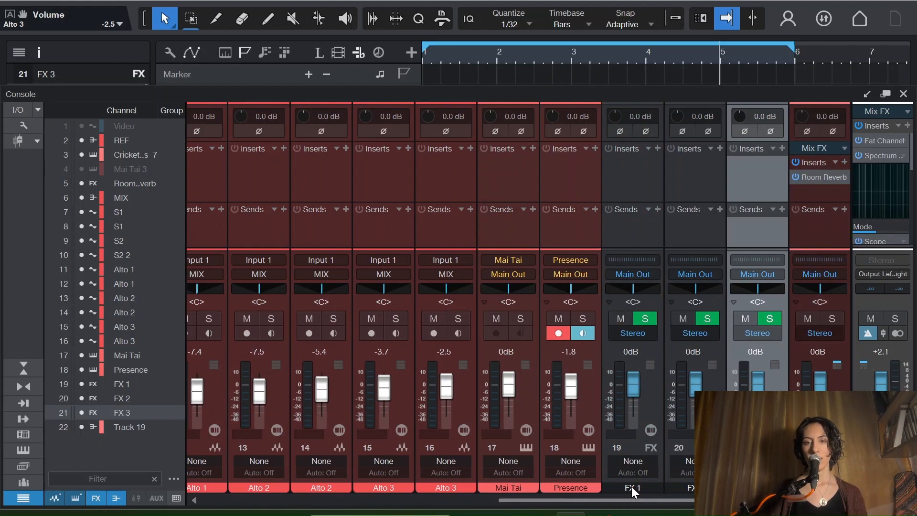
# Step: Rename the three new FX channels C, M and F
pyautogui.doubleClick(632, 486)
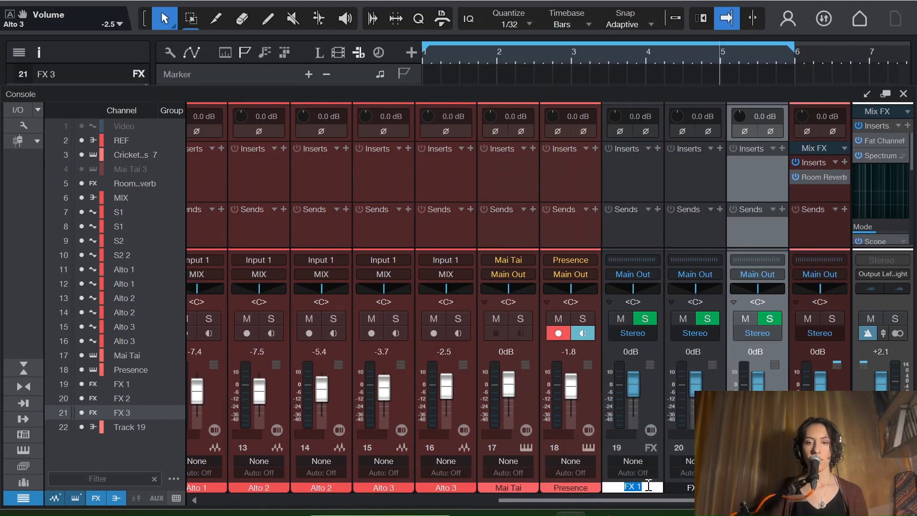
pyautogui.write('C')
pyautogui.press('Tab')
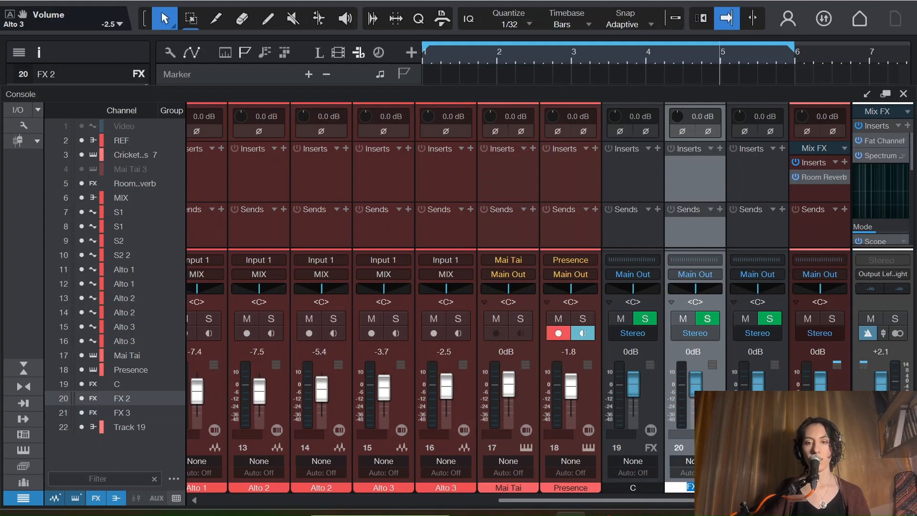
pyautogui.write('M')
pyautogui.press('Tab')
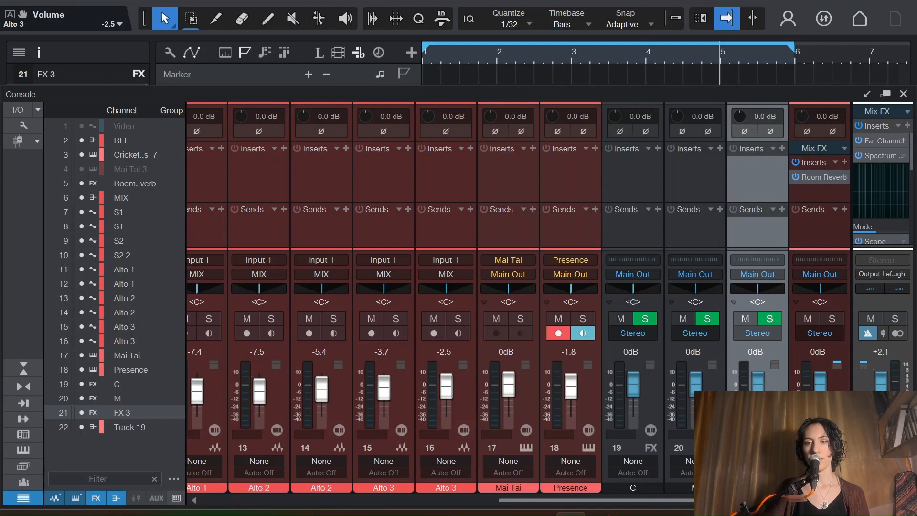
pyautogui.write('F')
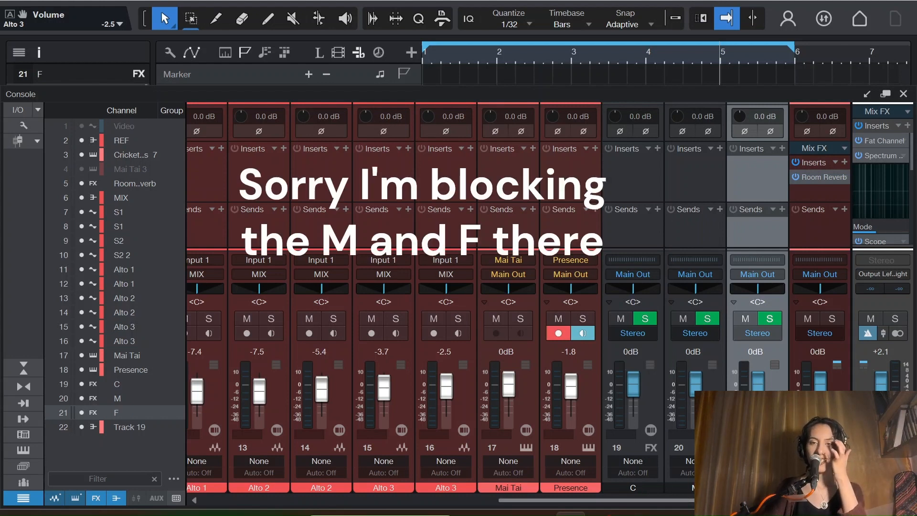
# Step: Insert a Room Reverb on the C channel and copy it to the M and F channels
pyautogui.click(659, 148)
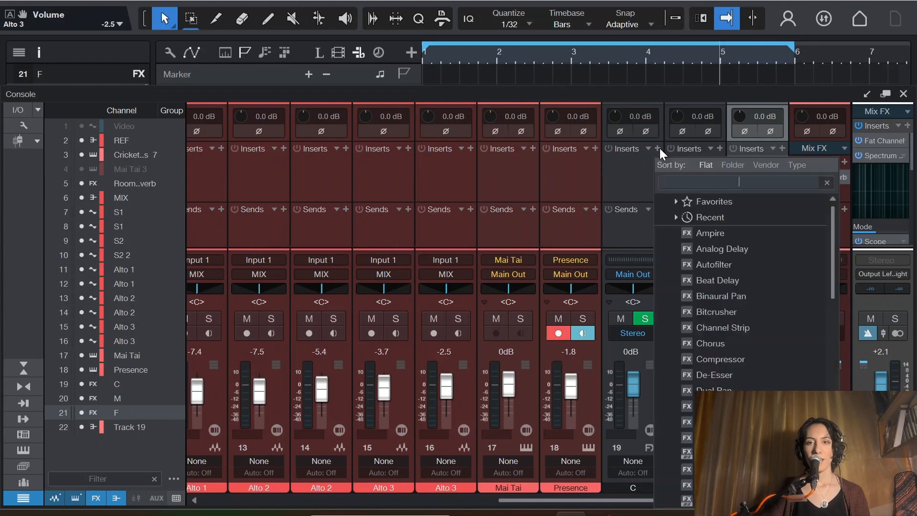
pyautogui.write('ro')
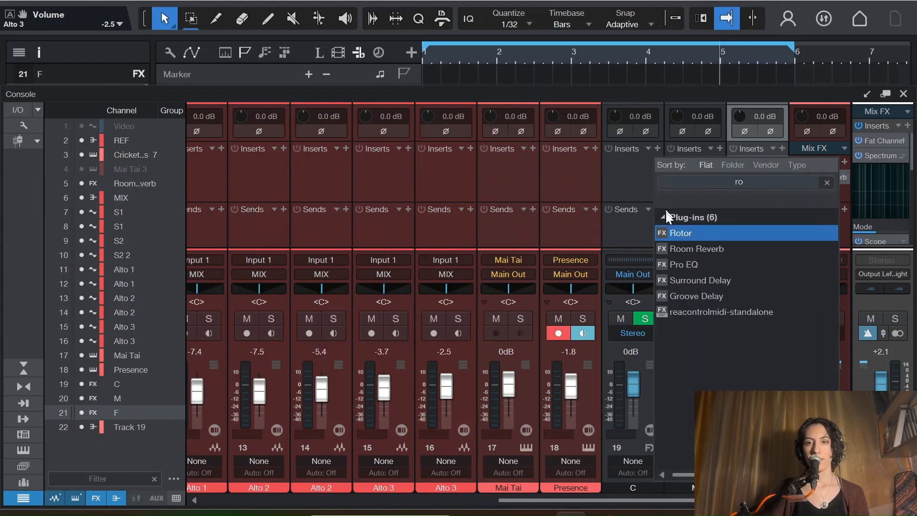
pyautogui.click(707, 248)
pyautogui.click(718, 147)
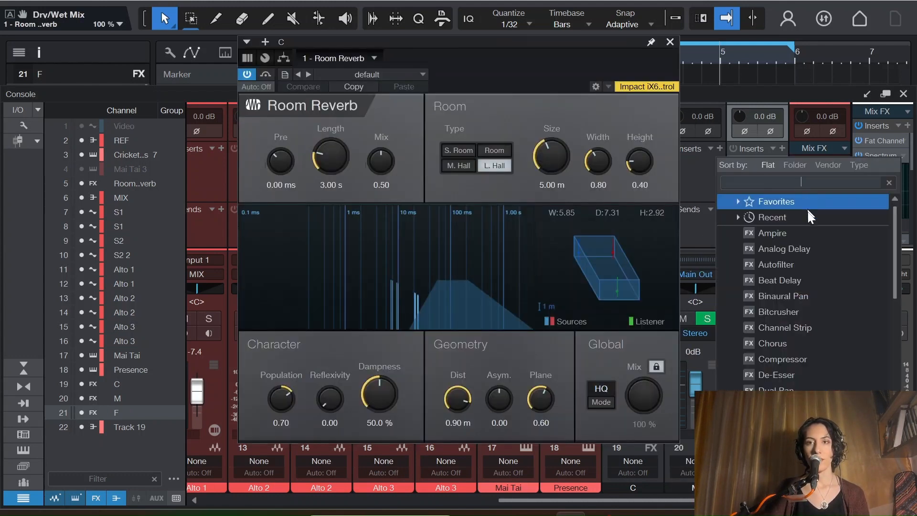
pyautogui.click(672, 43)
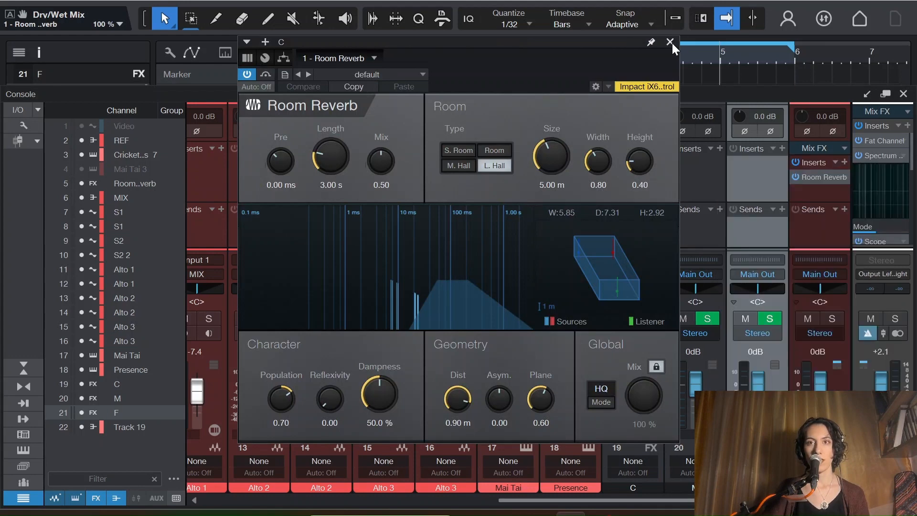
pyautogui.moveTo(645, 164); pyautogui.dragTo(752, 170)
pyautogui.click(670, 43)
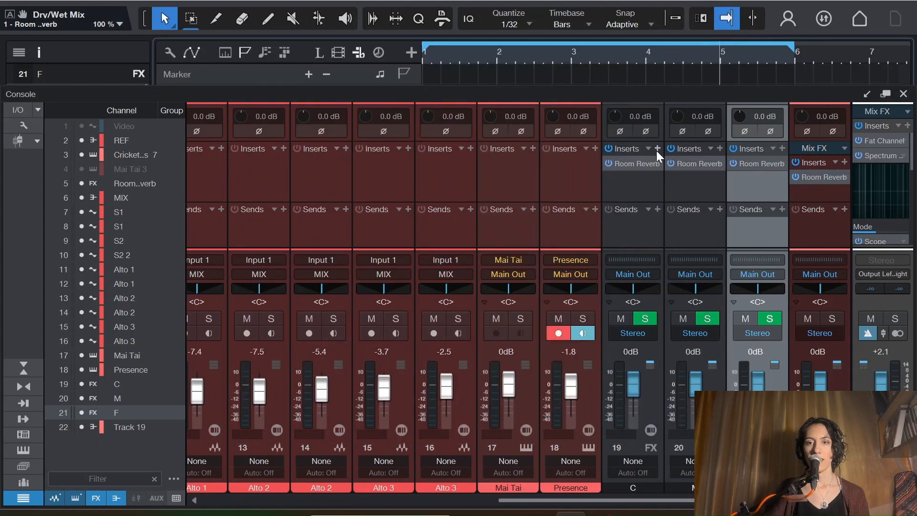
# Step: Add a Pro EQ to the C, M and F channels and place it before the Room Reverb
pyautogui.click(656, 149)
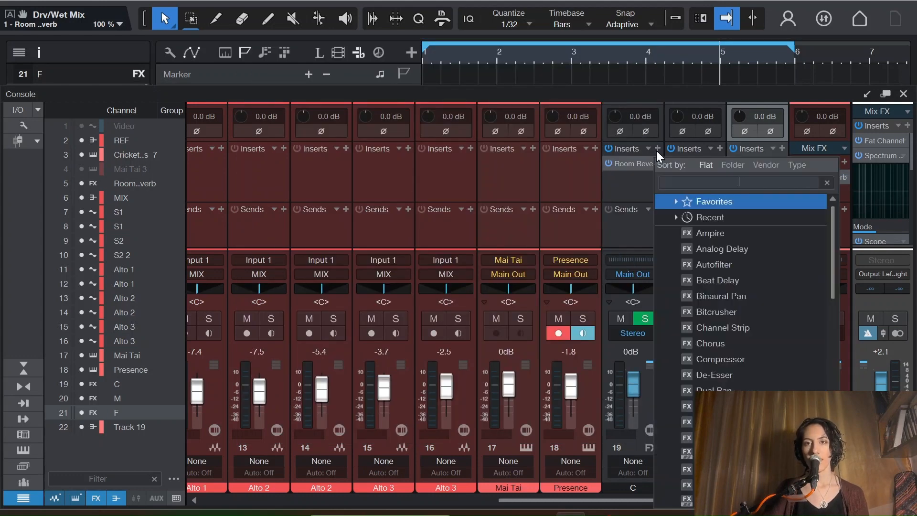
pyautogui.write('eq')
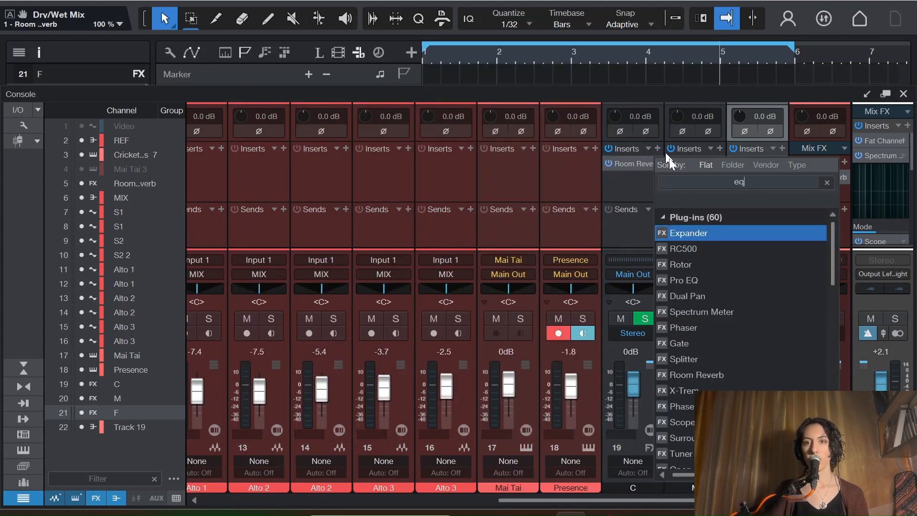
pyautogui.click(683, 233)
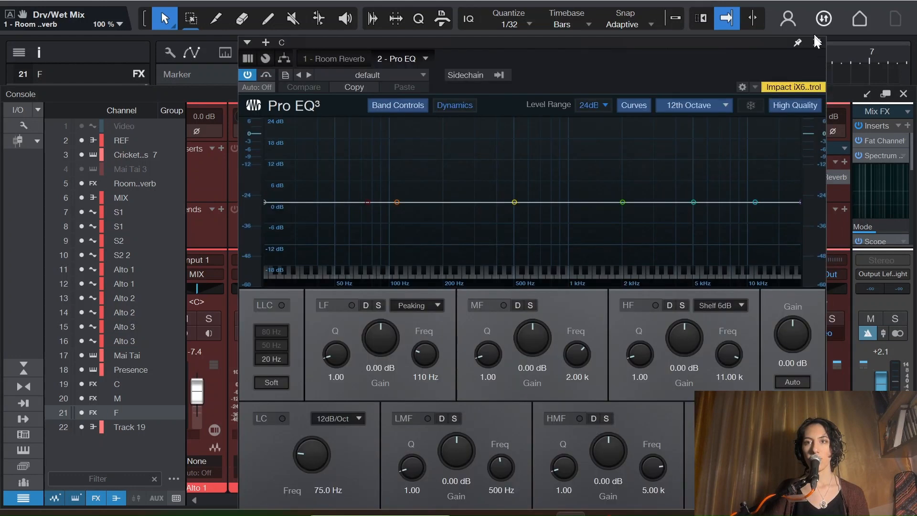
pyautogui.click(820, 41)
pyautogui.click(720, 148)
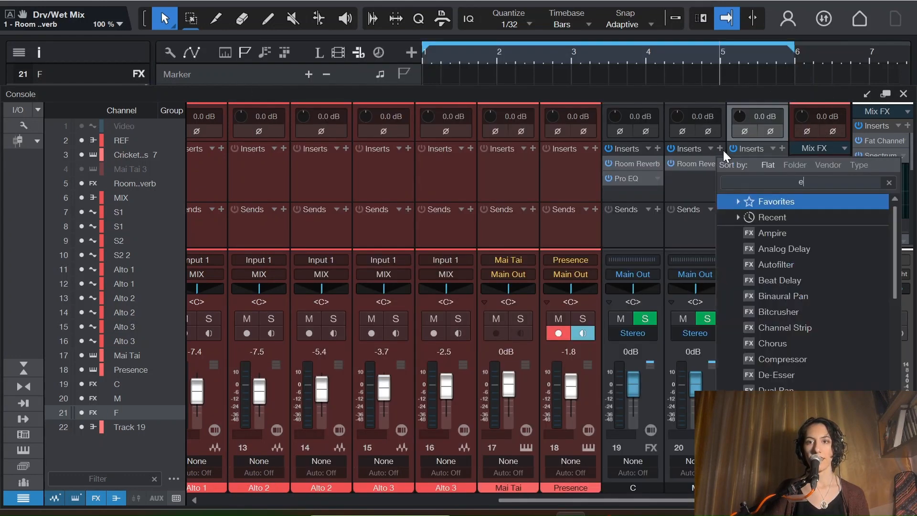
pyautogui.write('eq')
pyautogui.click(746, 230)
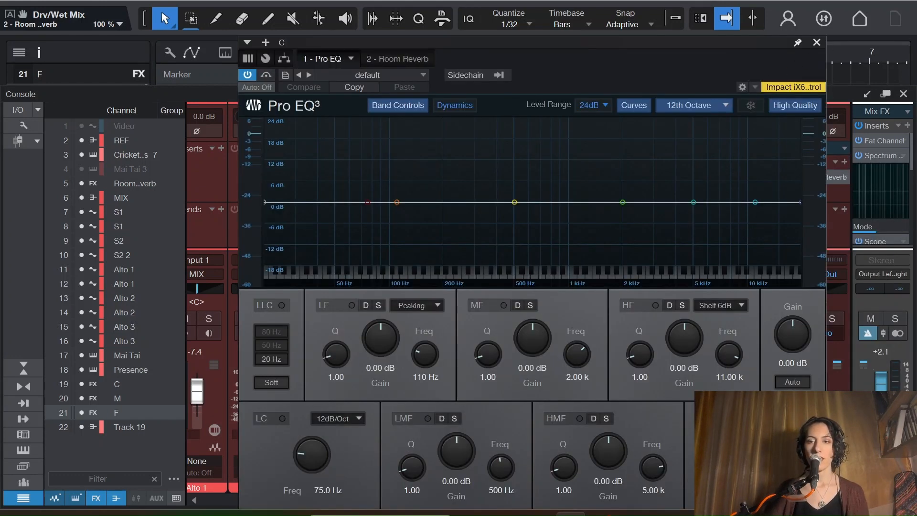
# Step: In channel C's Pro EQ, set a high cut at 6.86 kHz and a 6dB/Oct low cut at 197 Hz
pyautogui.click(784, 429)
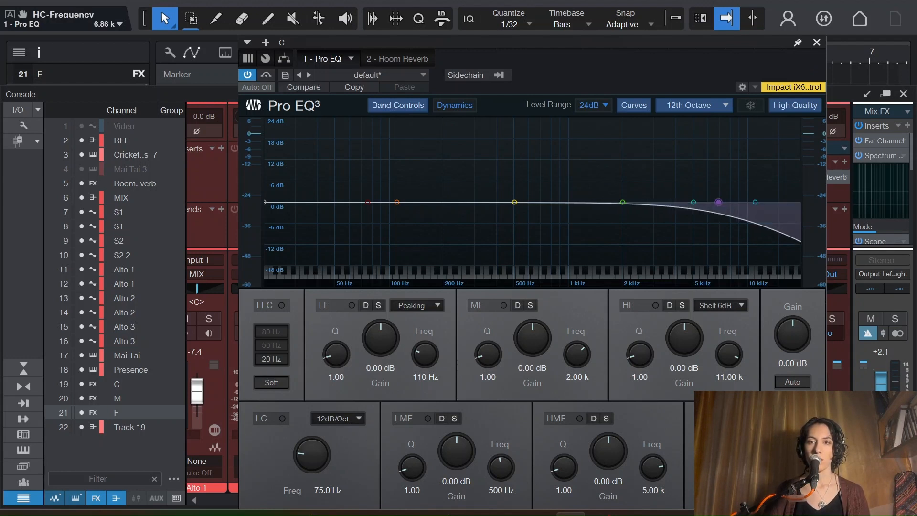
pyautogui.click(330, 419)
pyautogui.click(362, 435)
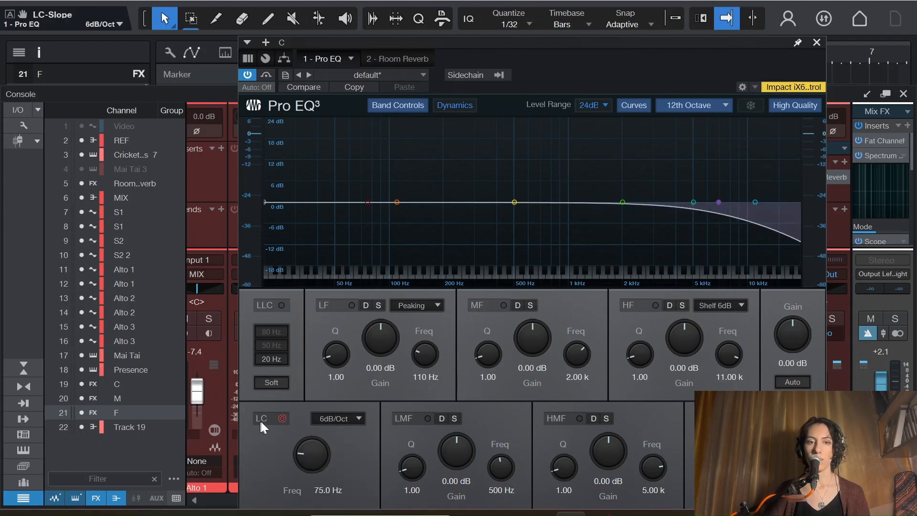
pyautogui.click(261, 419)
pyautogui.moveTo(293, 438); pyautogui.dragTo(340, 421)
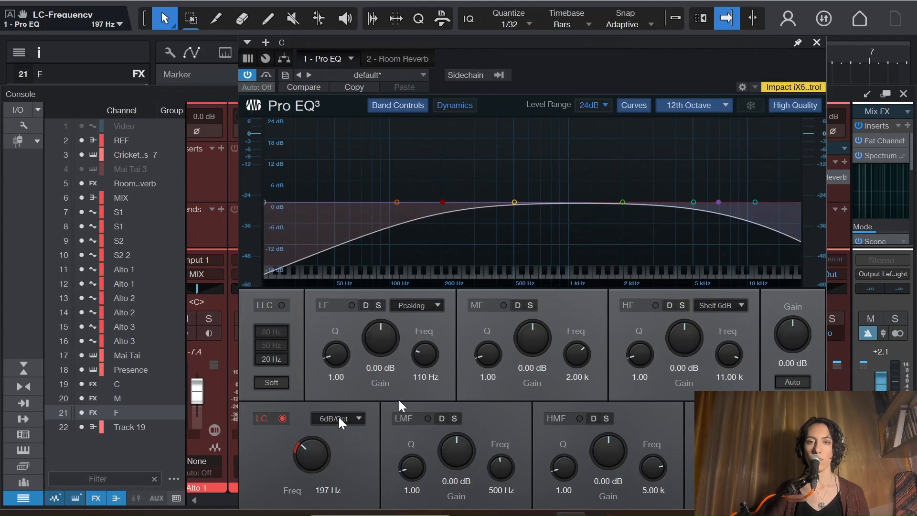
pyautogui.click(816, 42)
# Step: Replace the unadjusted Pro EQs on the M and F channels with copies of channel C's Pro EQ, ahead of the reverb
pyautogui.click(720, 164)
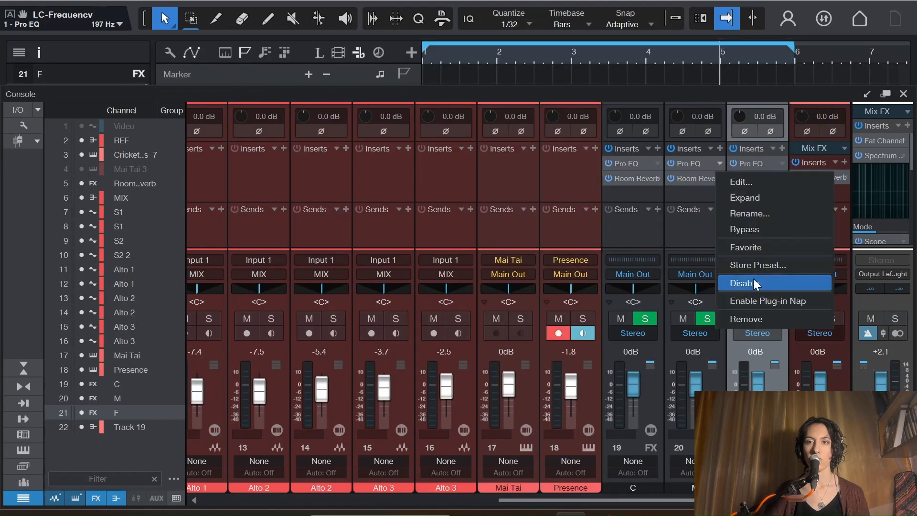
pyautogui.click(750, 318)
pyautogui.click(782, 164)
pyautogui.click(809, 318)
pyautogui.moveTo(633, 164); pyautogui.dragTo(742, 159)
pyautogui.click(816, 42)
pyautogui.click(816, 42)
pyautogui.click(652, 194)
pyautogui.click(709, 239)
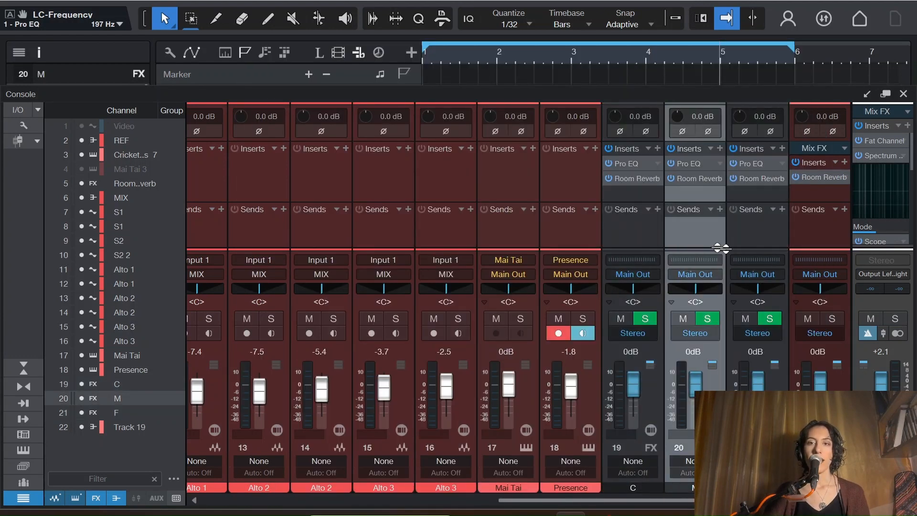
pyautogui.click(750, 240)
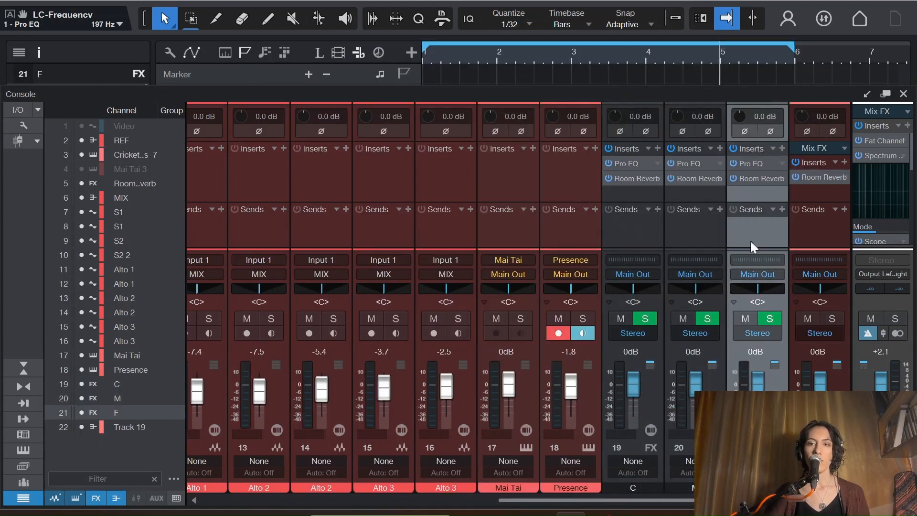
pyautogui.click(632, 244)
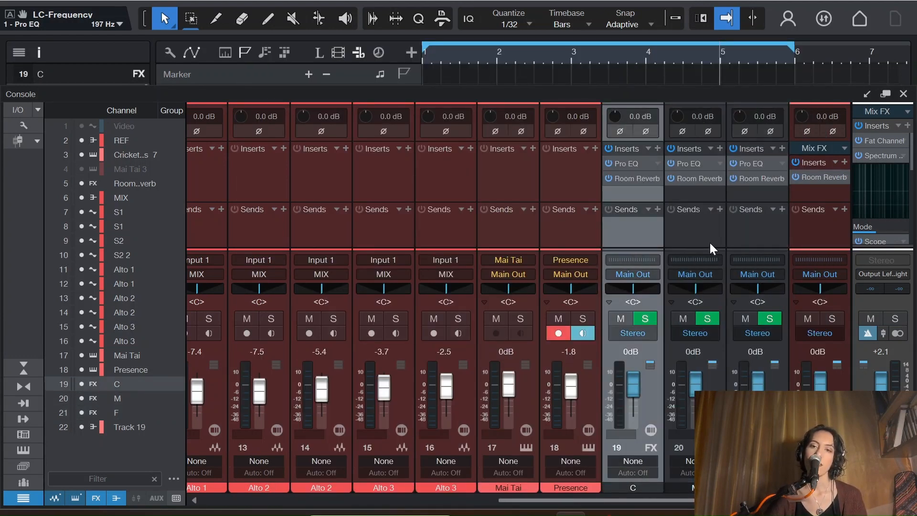
pyautogui.click(709, 241)
pyautogui.click(755, 236)
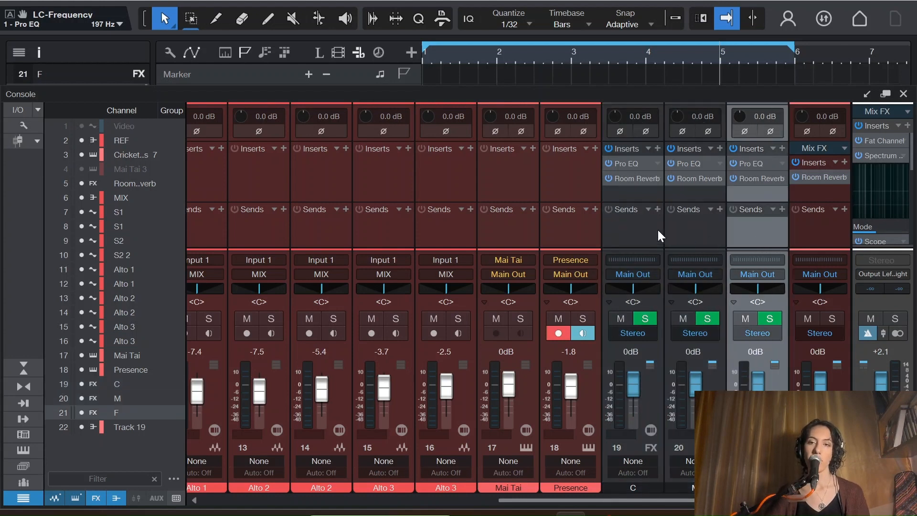
# Step: Select the C channel and open its Room Reverb settings
pyautogui.click(641, 229)
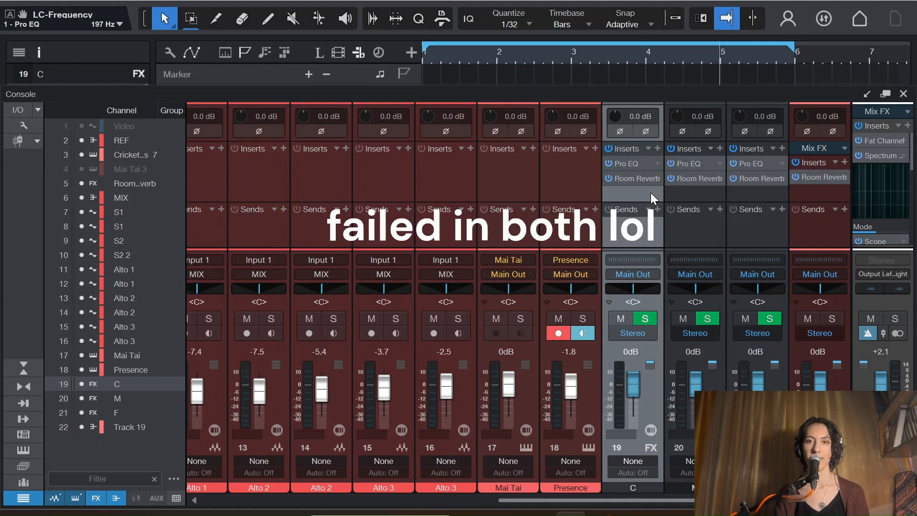
pyautogui.click(629, 179)
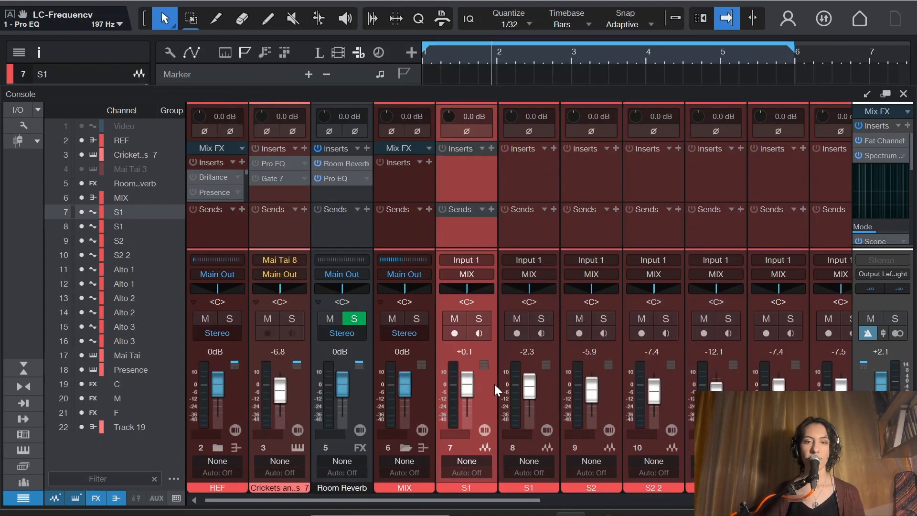
# Step: Add a send to the C reverb channel on both S1 tracks
pyautogui.click(491, 208)
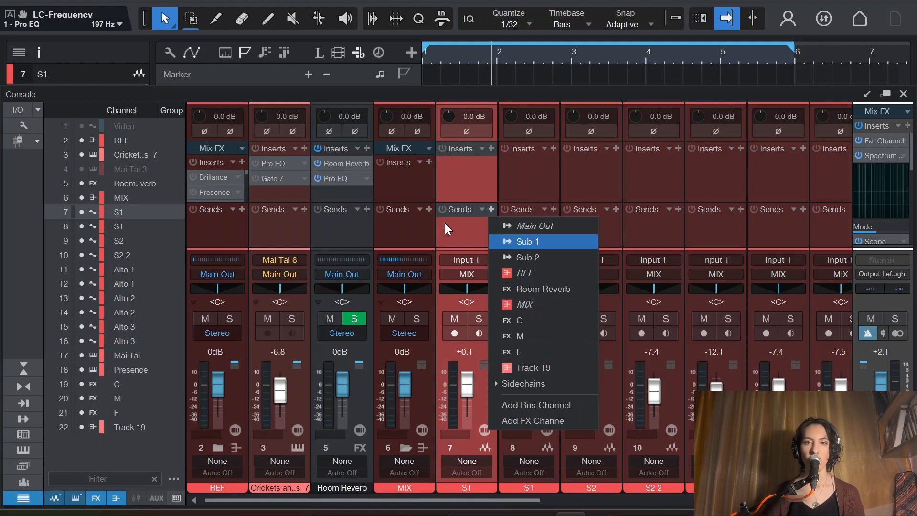
pyautogui.click(522, 317)
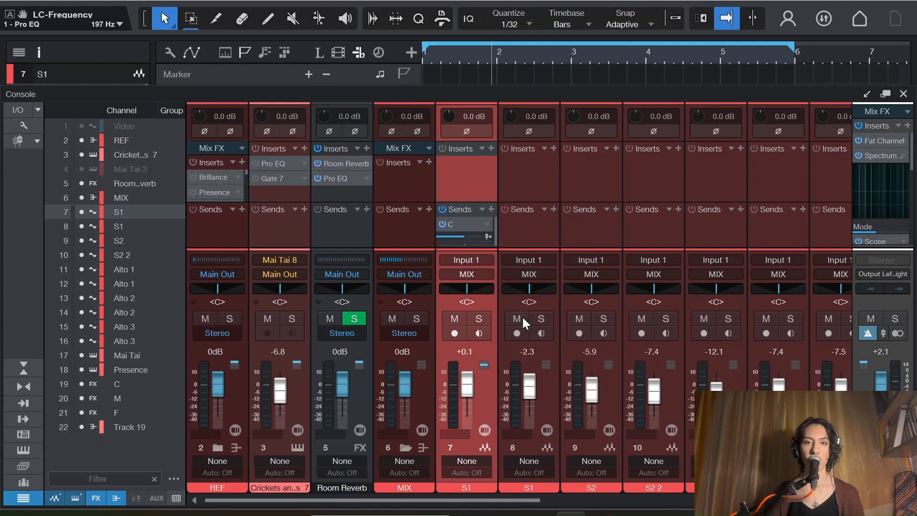
pyautogui.click(554, 209)
pyautogui.click(595, 321)
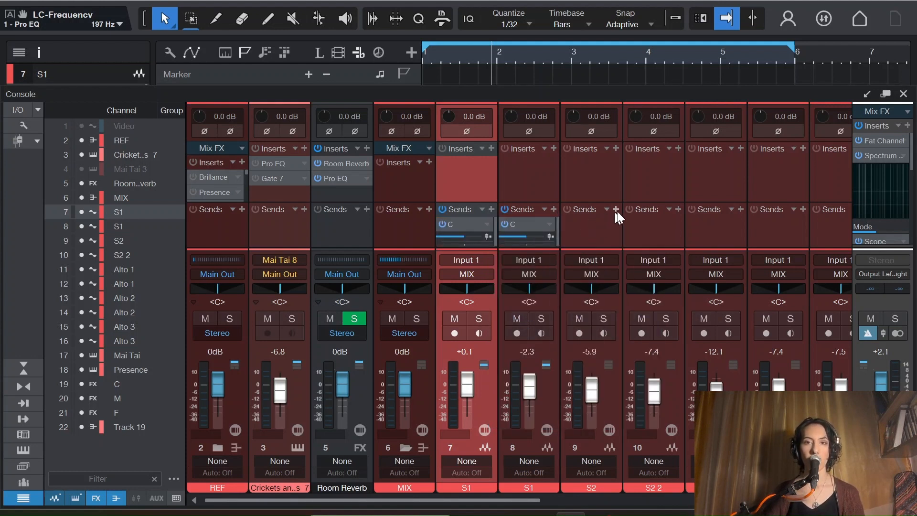
# Step: Raise the C send levels on both S1 tracks to +10 dB and add a send to C on the S2 track
pyautogui.moveTo(462, 237); pyautogui.dragTo(538, 243)
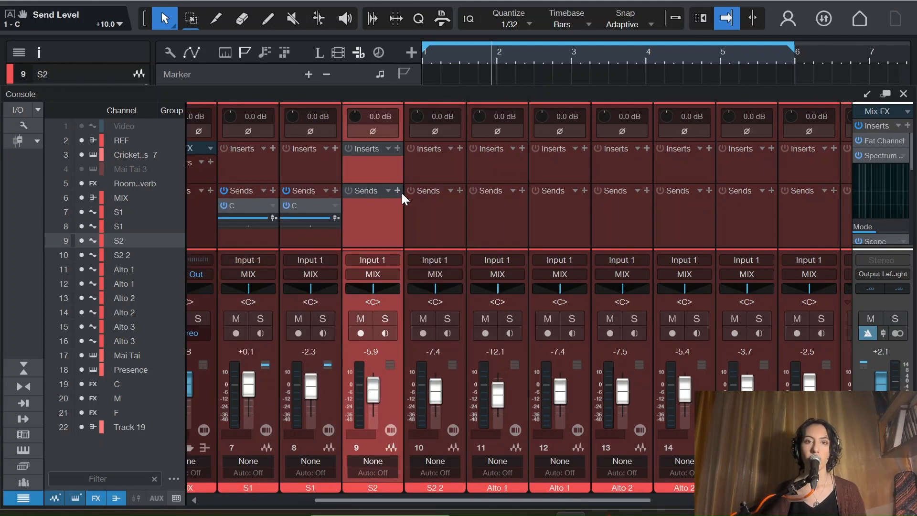
pyautogui.click(400, 191)
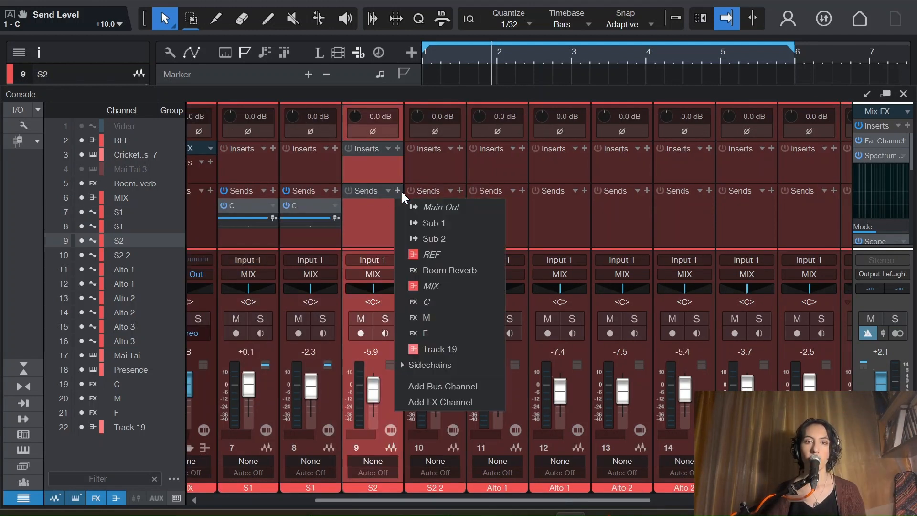
pyautogui.click(425, 301)
# Step: Add sends to the M reverb channel on the S2 2 track and the first Alto 1 track (channel 11)
pyautogui.click(459, 191)
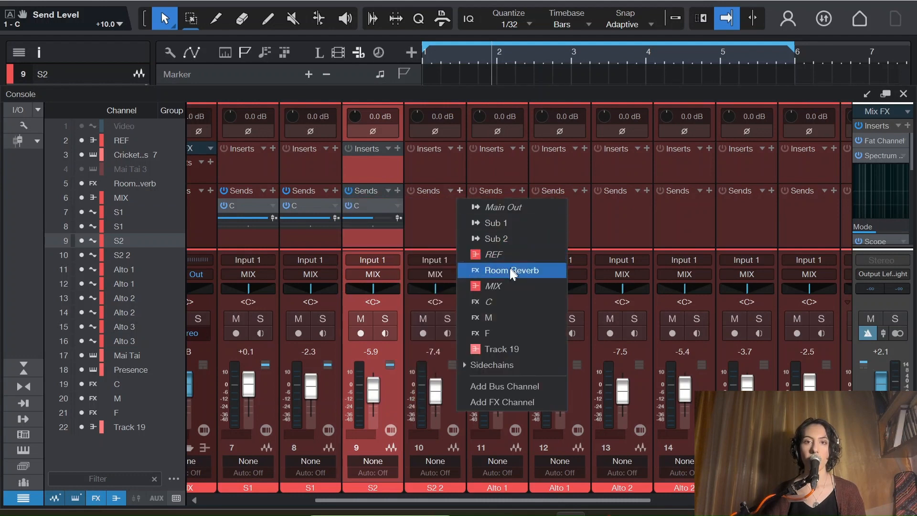
pyautogui.click(492, 317)
pyautogui.click(522, 191)
pyautogui.click(552, 314)
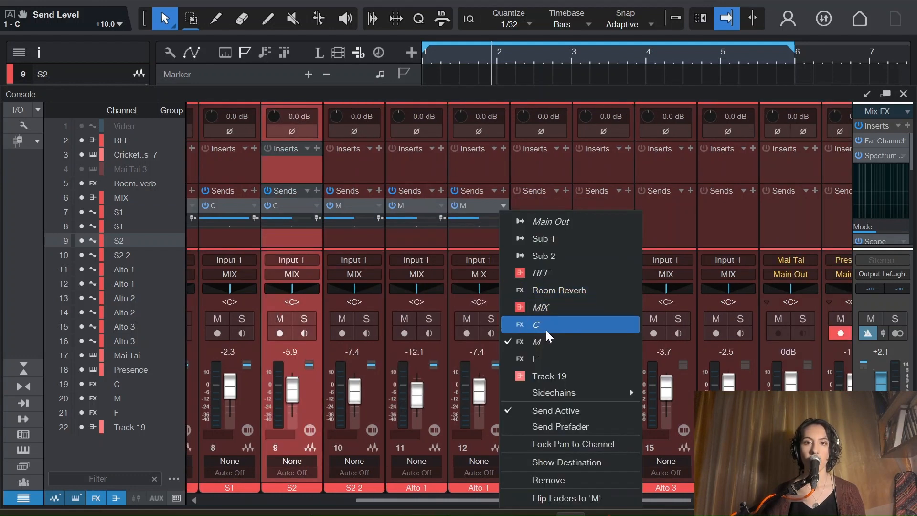
# Step: Route the second Alto 1 track's send to F and add an F send on the first Alto 2 track
pyautogui.click(543, 354)
pyautogui.click(565, 190)
pyautogui.click(597, 333)
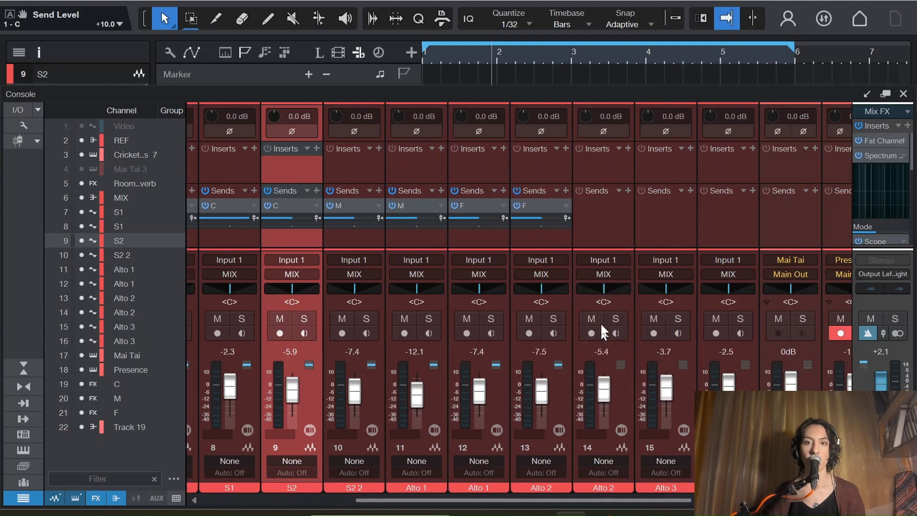
# Step: Add sends to the C reverb channel on the second Alto 2 track and both Alto 3 tracks
pyautogui.click(627, 190)
pyautogui.click(666, 301)
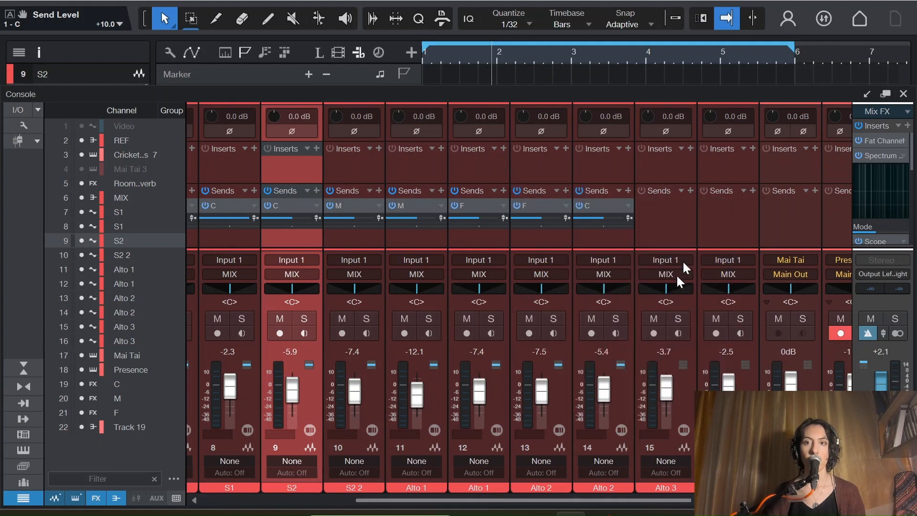
pyautogui.click(691, 191)
pyautogui.click(703, 303)
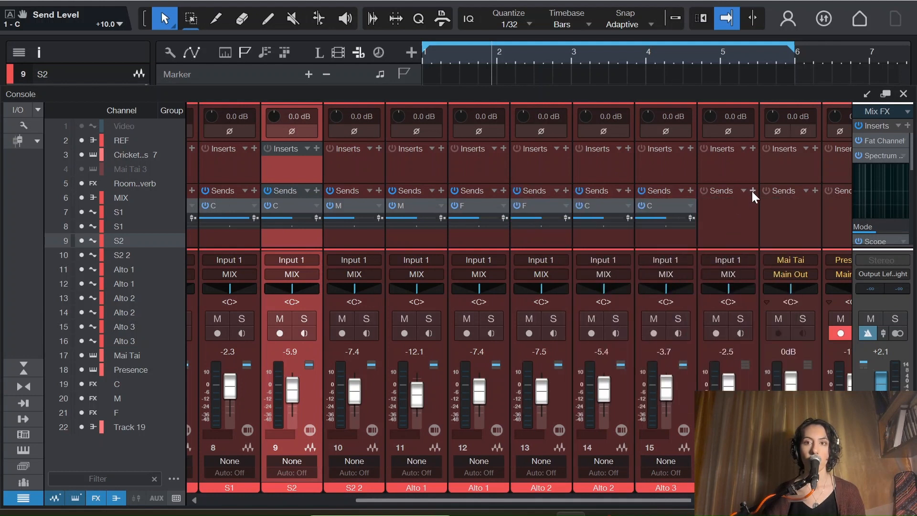
pyautogui.click(752, 191)
pyautogui.click(769, 302)
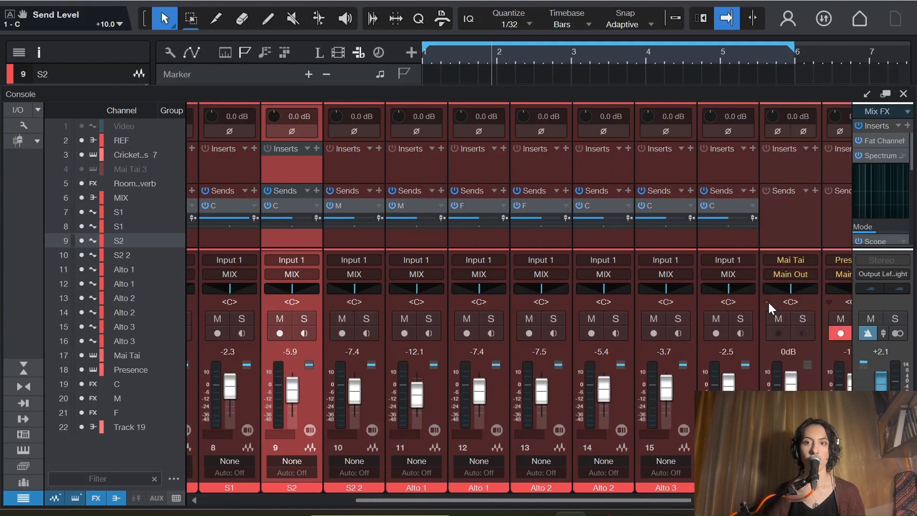
# Step: Replace the C send on the second Alto 2 track (channel 14) with a send to F
pyautogui.click(627, 191)
pyautogui.click(659, 328)
pyautogui.click(624, 205)
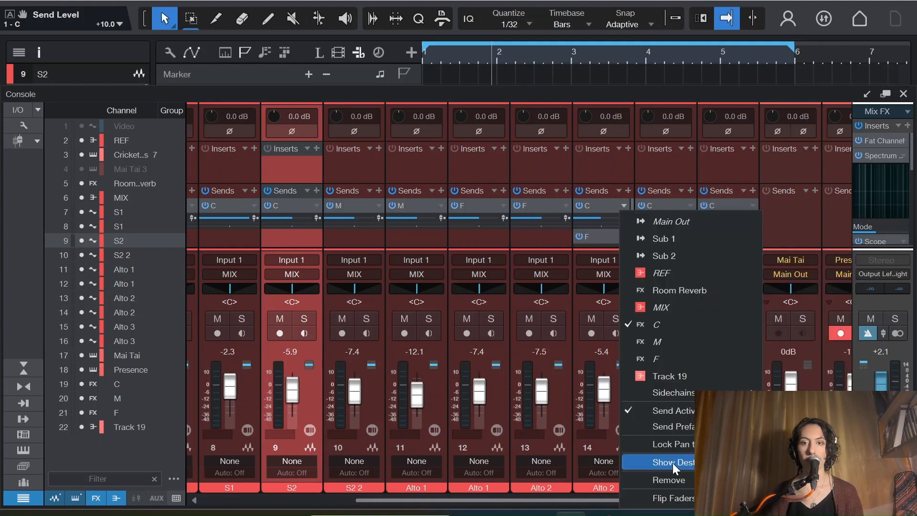
pyautogui.click(673, 462)
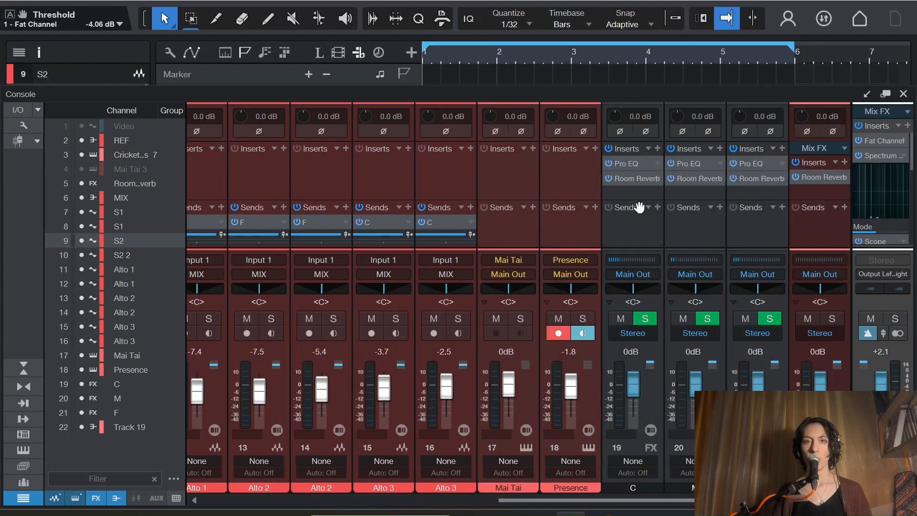
# Step: Set the pre-delay of channel C's Room Reverb to 43.5 ms and play the mix to audition it
pyautogui.press('space')
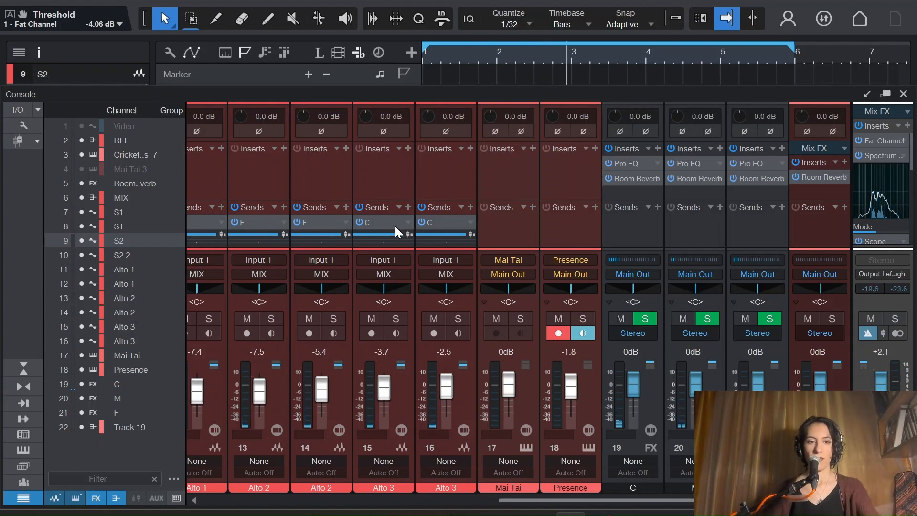
pyautogui.click(631, 178)
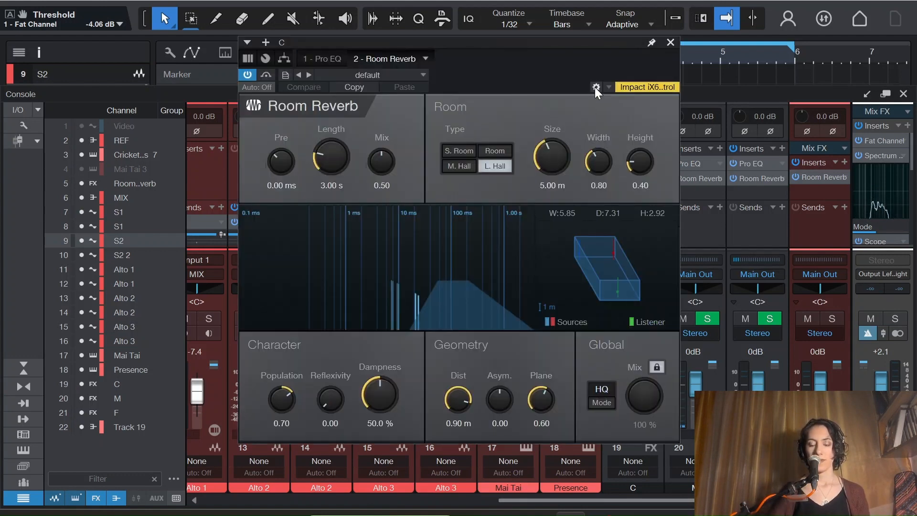
pyautogui.moveTo(592, 87); pyautogui.dragTo(473, 74)
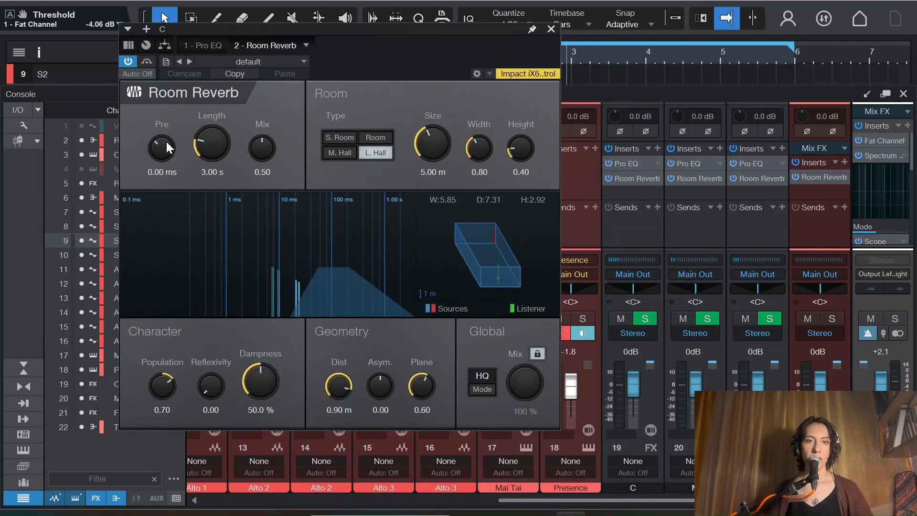
pyautogui.moveTo(159, 152)
pyautogui.mouseDown()
pyautogui.moveTo(168, 152)
pyautogui.moveTo(165, 136)
pyautogui.moveTo(165, 146)
pyautogui.mouseUp()
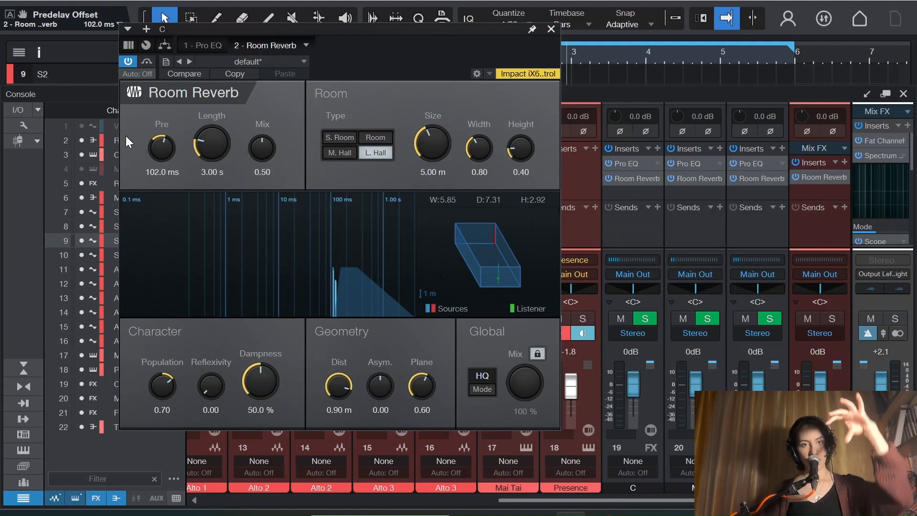
pyautogui.moveTo(179, 122); pyautogui.dragTo(168, 153)
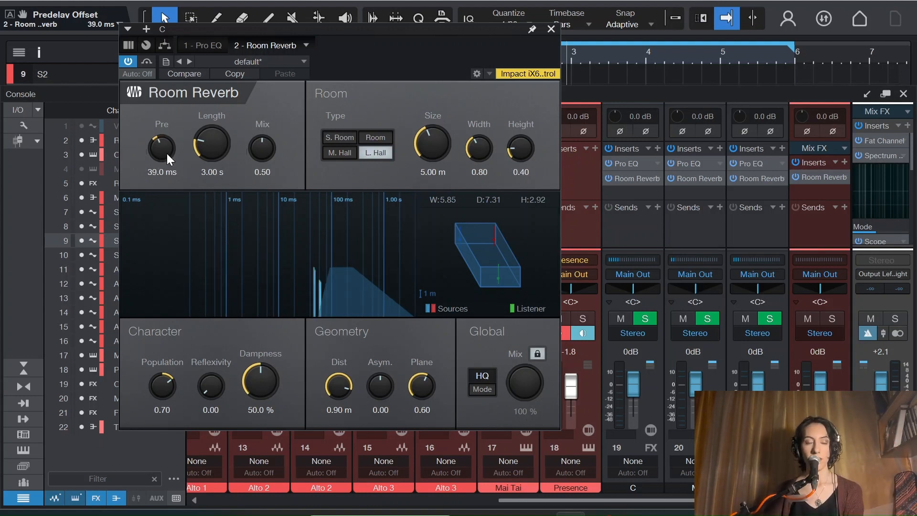
pyautogui.scroll(1, 168, 153)
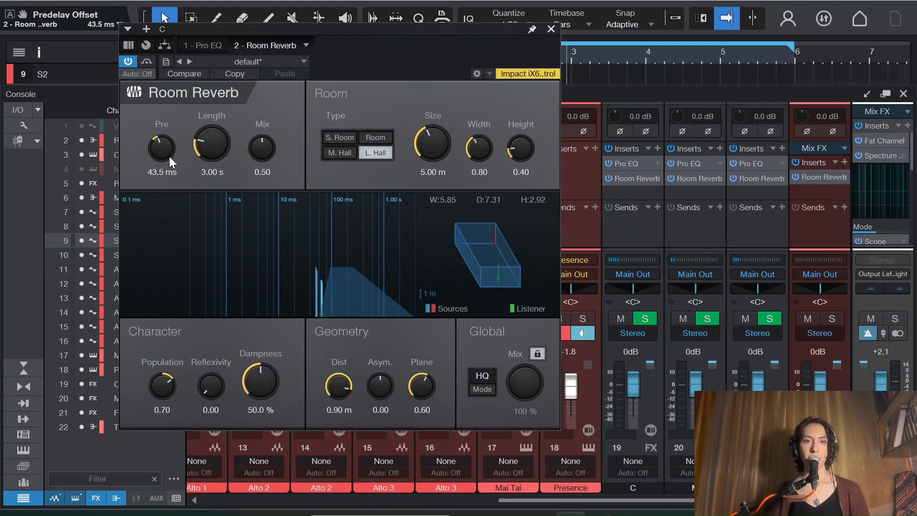
pyautogui.press('space')
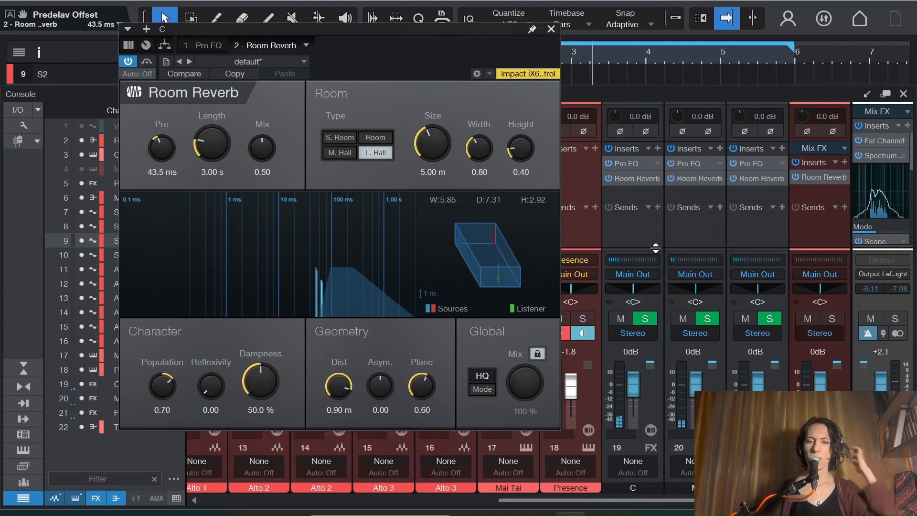
pyautogui.click(550, 29)
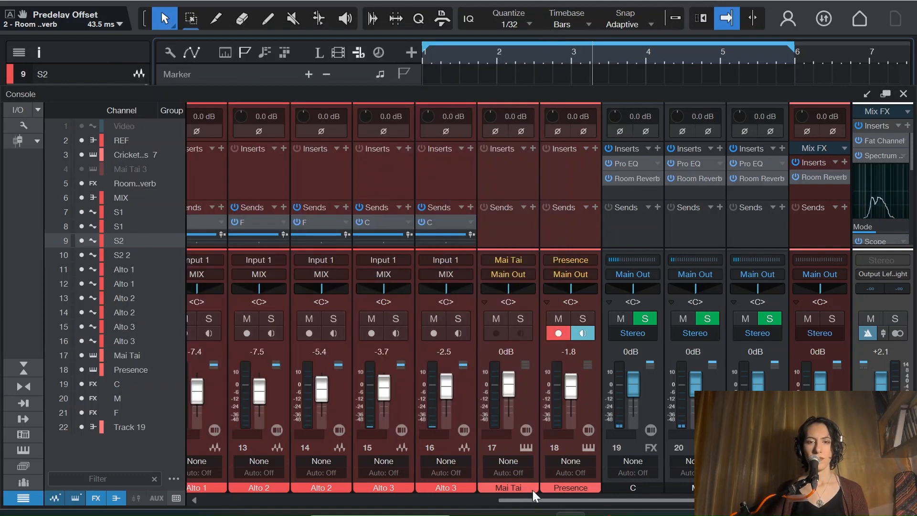
# Step: Solo both S1 tracks and both Alto 3 tracks
pyautogui.moveTo(539, 501); pyautogui.dragTo(231, 500)
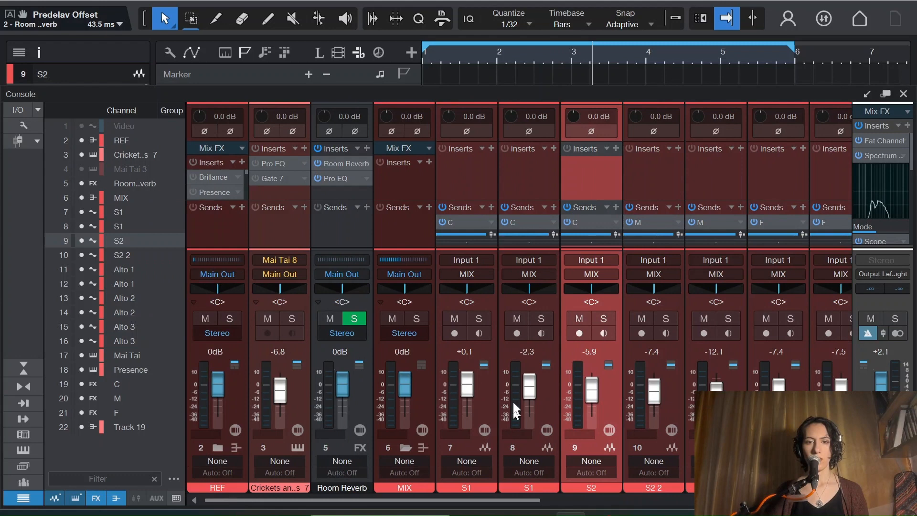
pyautogui.click(481, 318)
pyautogui.click(542, 319)
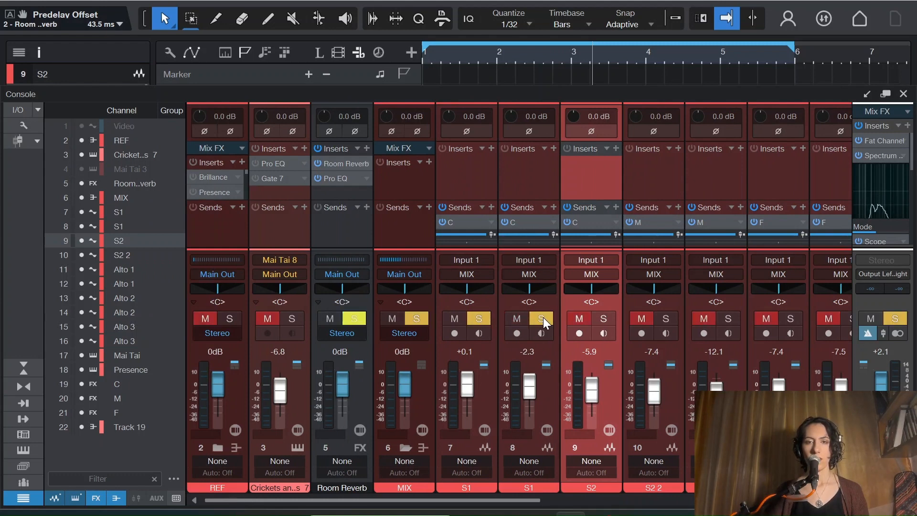
pyautogui.moveTo(439, 499); pyautogui.dragTo(649, 500)
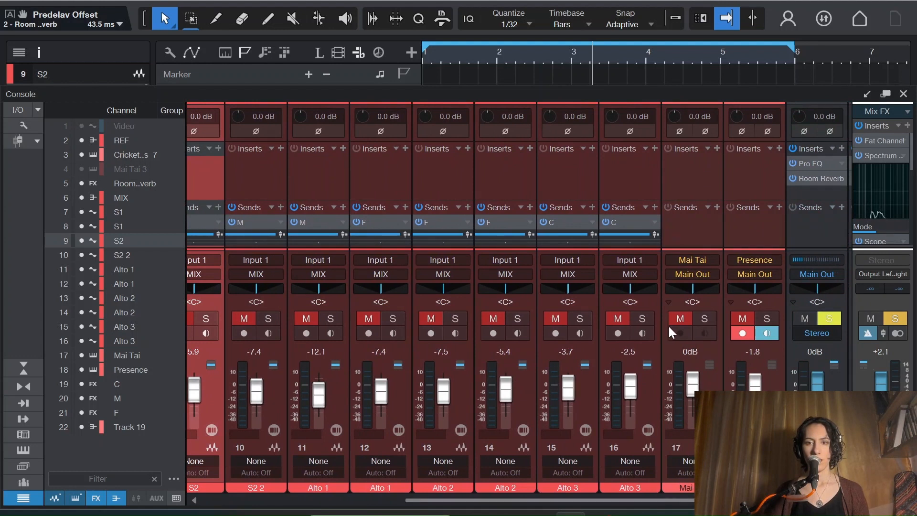
pyautogui.click(641, 319)
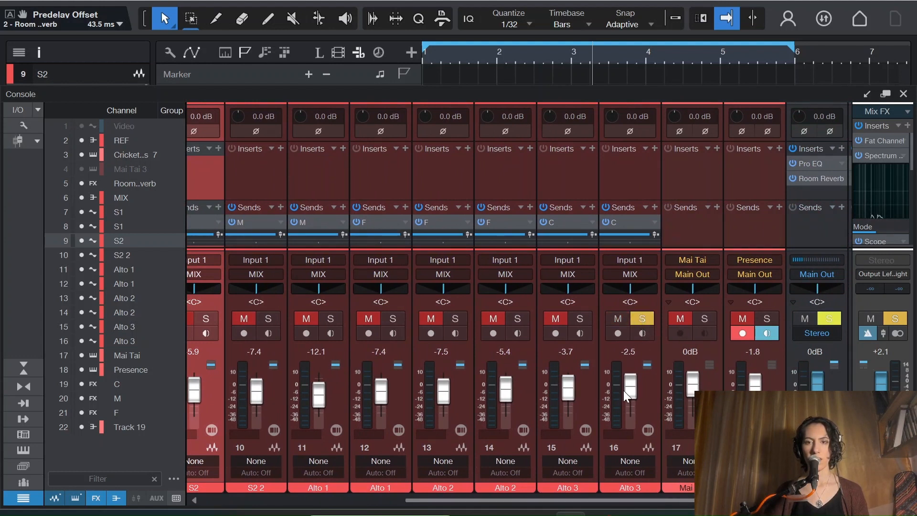
pyautogui.click(579, 320)
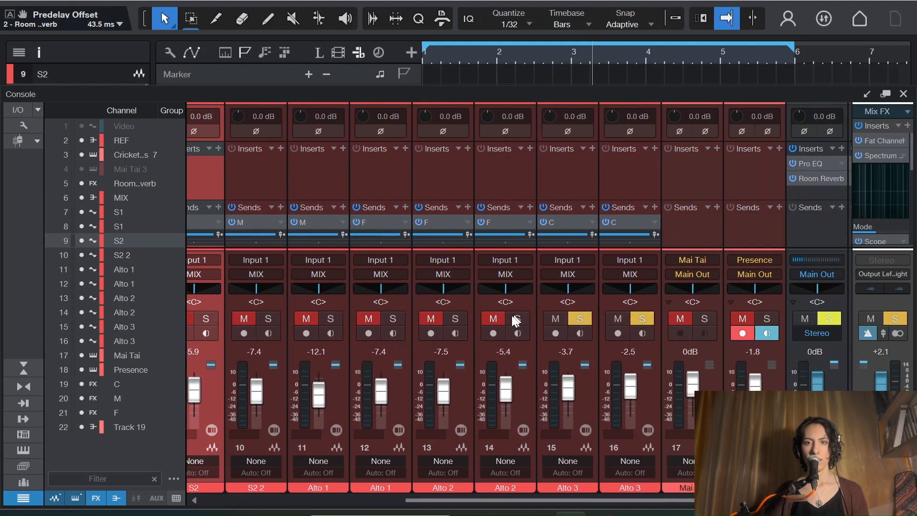
# Step: In channel C's Room Reverb, set the pre-delay to 48.0 ms and the Mix to 0.14
pyautogui.moveTo(521, 500); pyautogui.dragTo(661, 499)
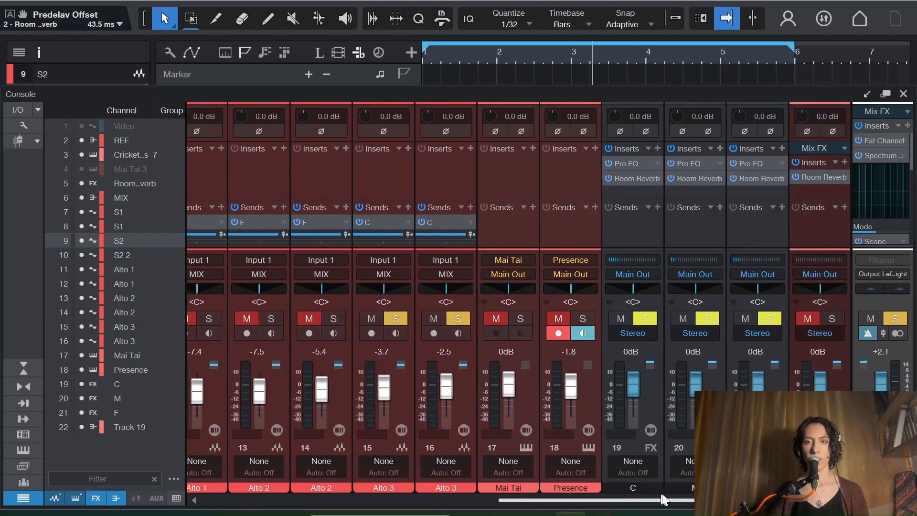
pyautogui.click(636, 178)
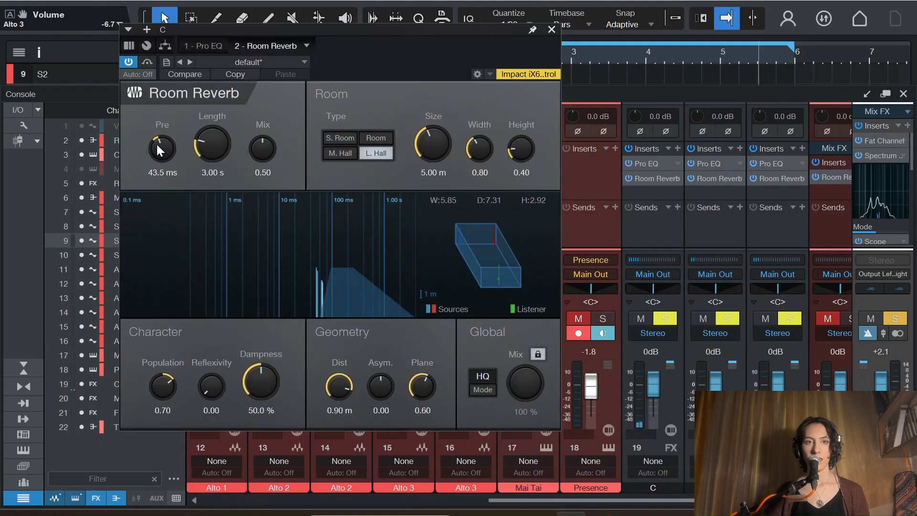
pyautogui.scroll(5, 159, 143)
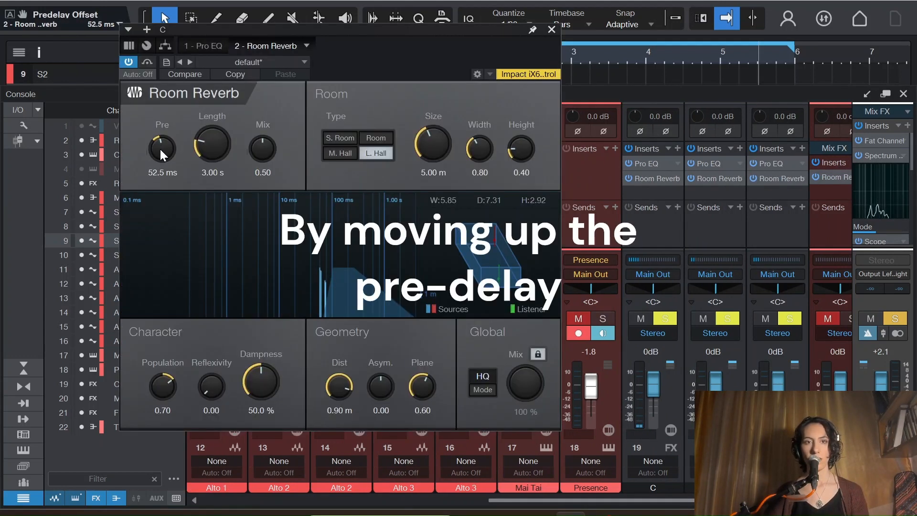
pyautogui.scroll(-3, 160, 148)
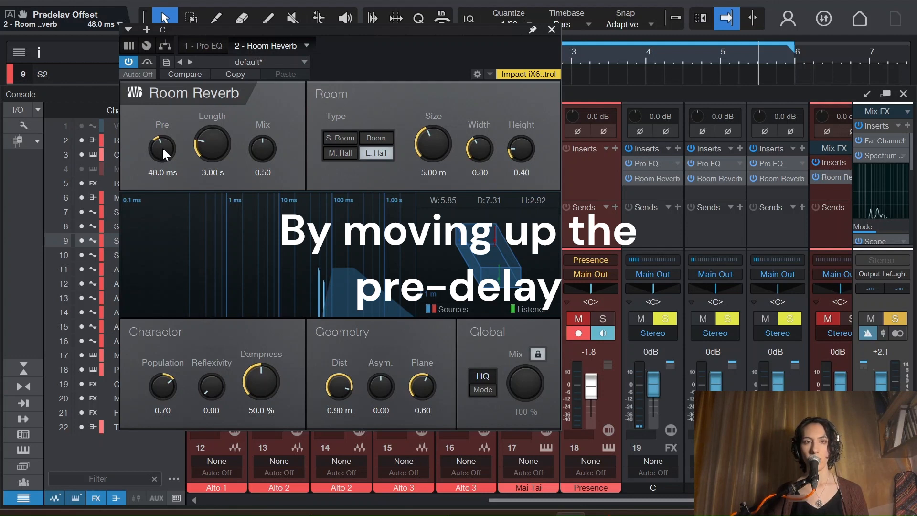
pyautogui.scroll(-3, 262, 148)
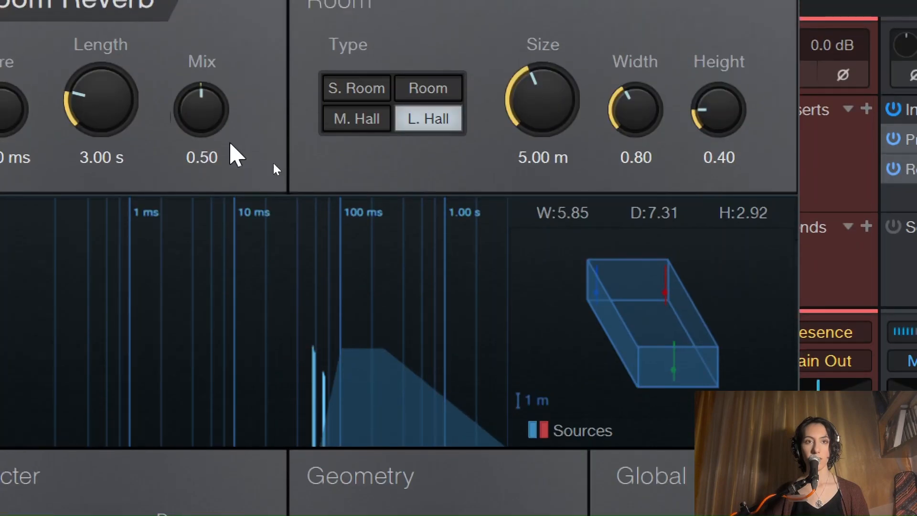
pyautogui.moveTo(201, 108); pyautogui.dragTo(199, 184)
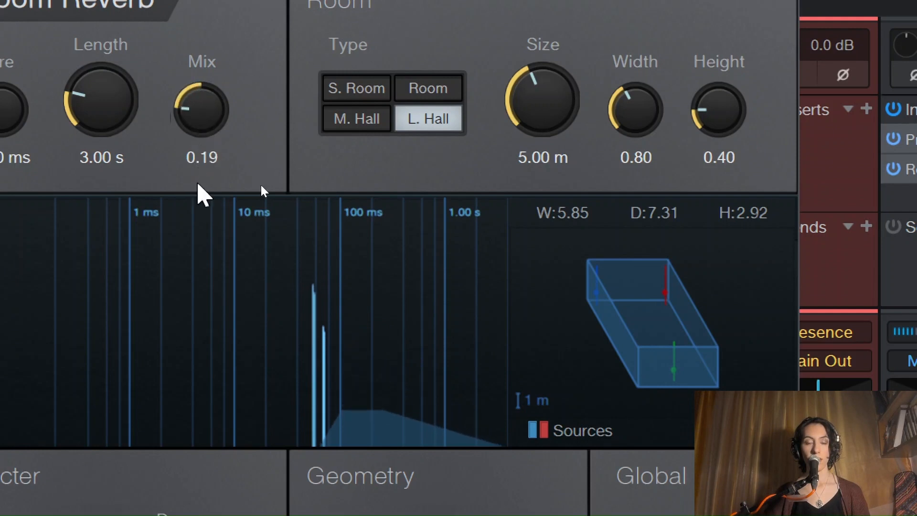
pyautogui.moveTo(196, 102); pyautogui.dragTo(198, 116)
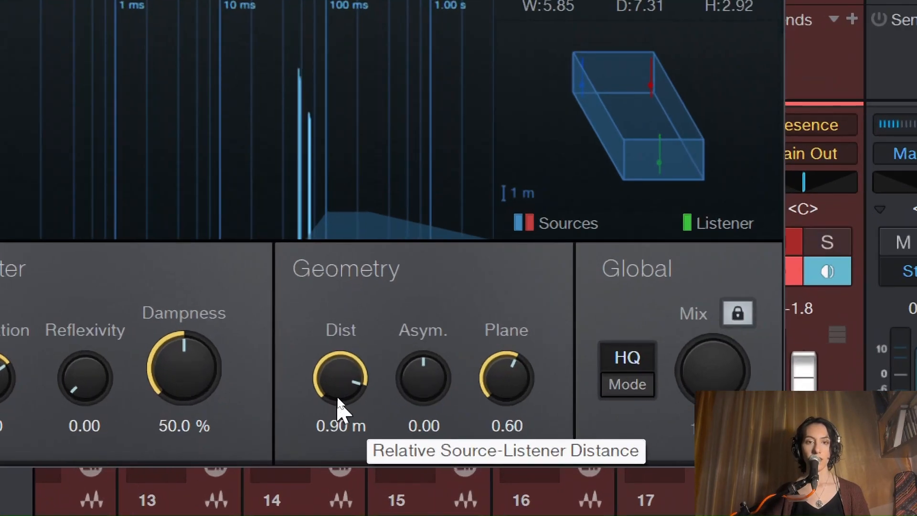
# Step: Set the C Room Reverb's geometry distance to 0.36 m and its Length to 800 ms
pyautogui.moveTo(338, 403); pyautogui.dragTo(352, 468)
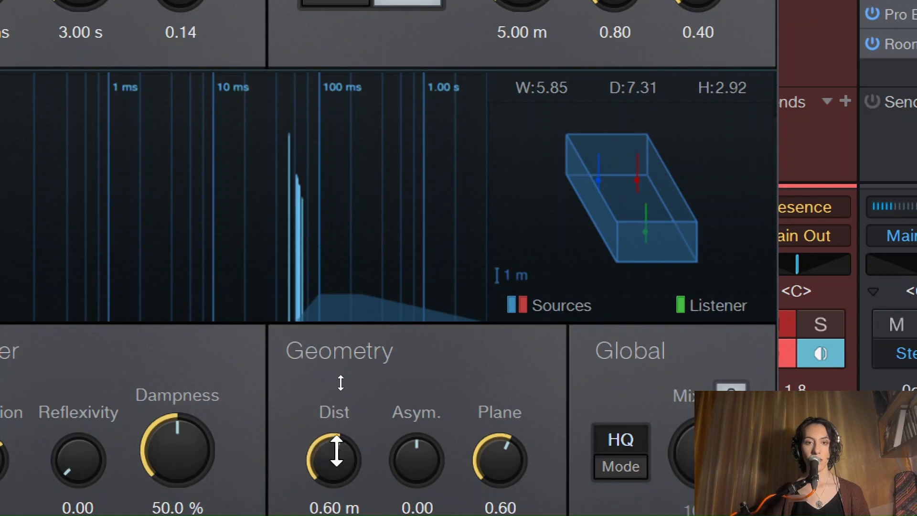
pyautogui.moveTo(336, 476); pyautogui.dragTo(321, 515)
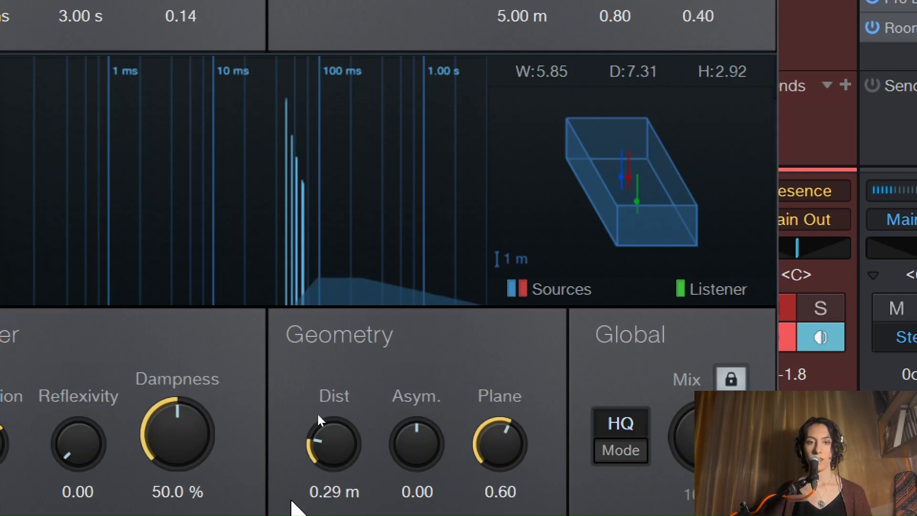
pyautogui.scroll(5, 337, 460)
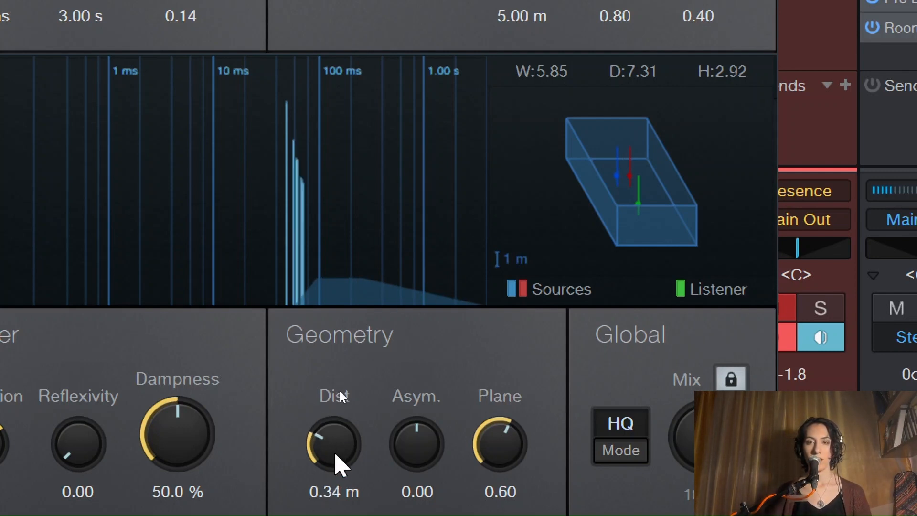
pyautogui.scroll(2, 336, 459)
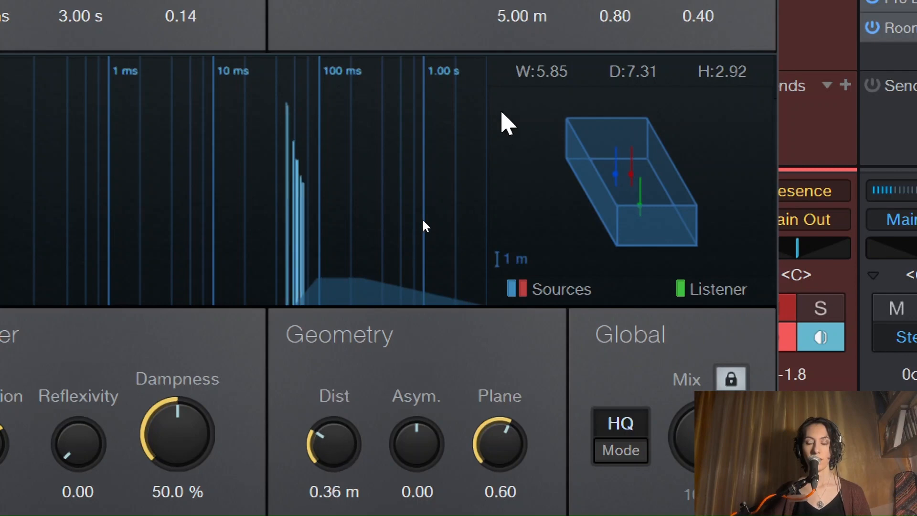
pyautogui.scroll(-5, 217, 145)
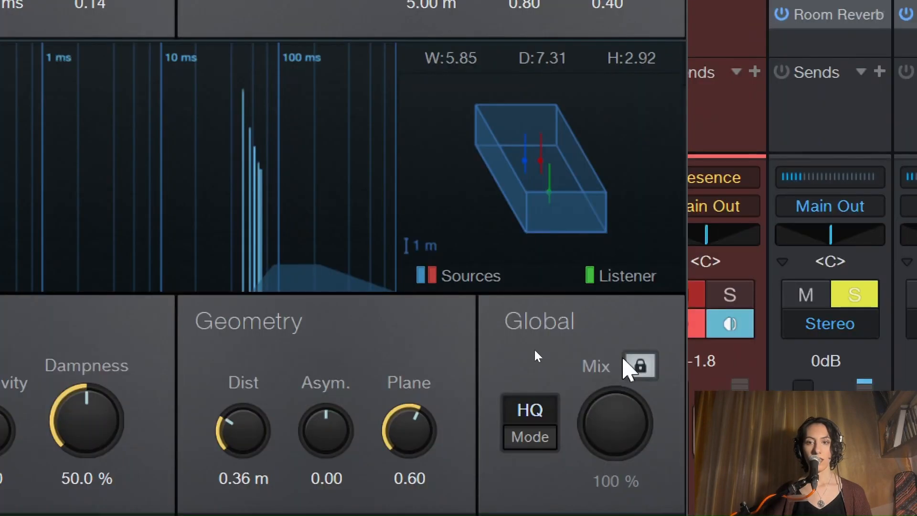
# Step: Shorten the Length of channel C's Room Reverb to 200 ms and close the plug-in
pyautogui.click(642, 365)
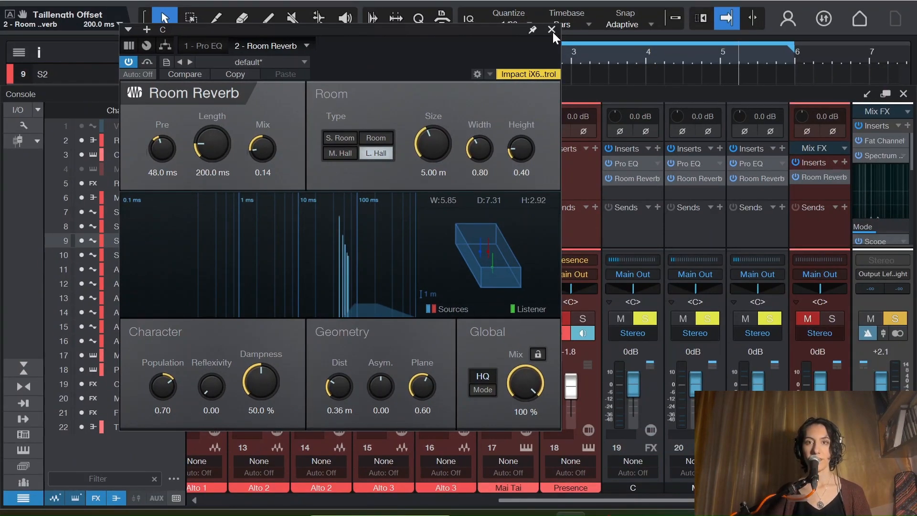
pyautogui.click(552, 30)
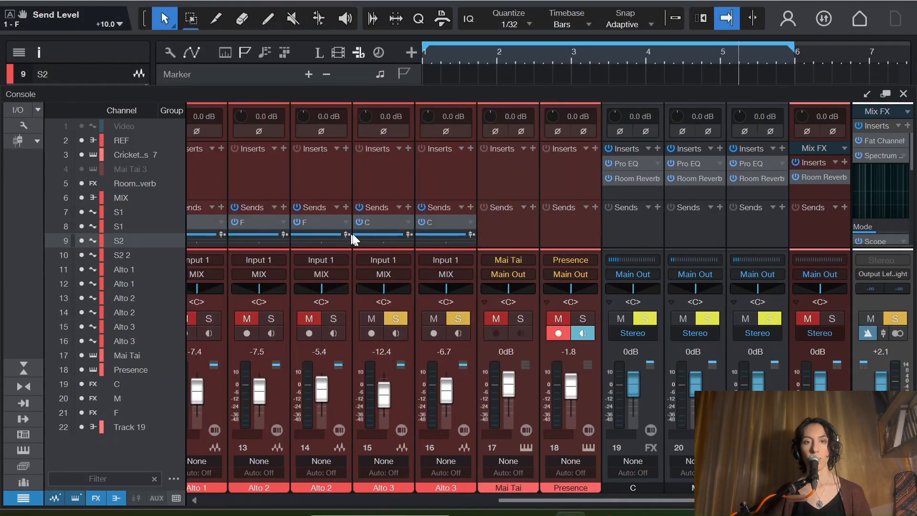
# Step: Move the second Alto 3 channel next to channel C in the console
pyautogui.click(648, 369)
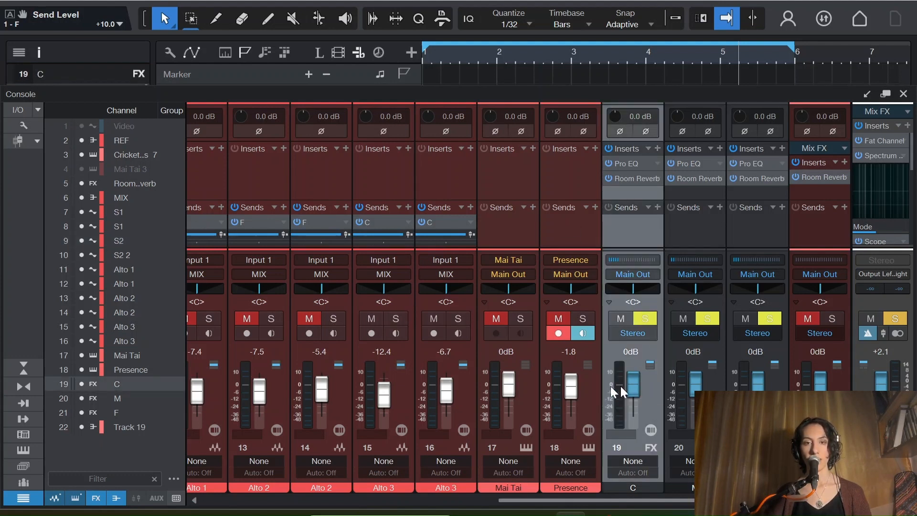
pyautogui.click(468, 405)
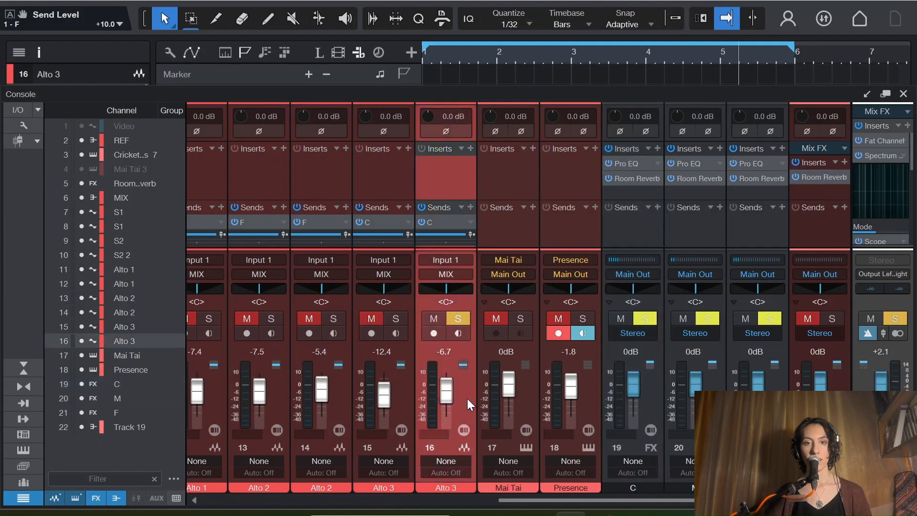
pyautogui.moveTo(468, 405); pyautogui.dragTo(604, 399)
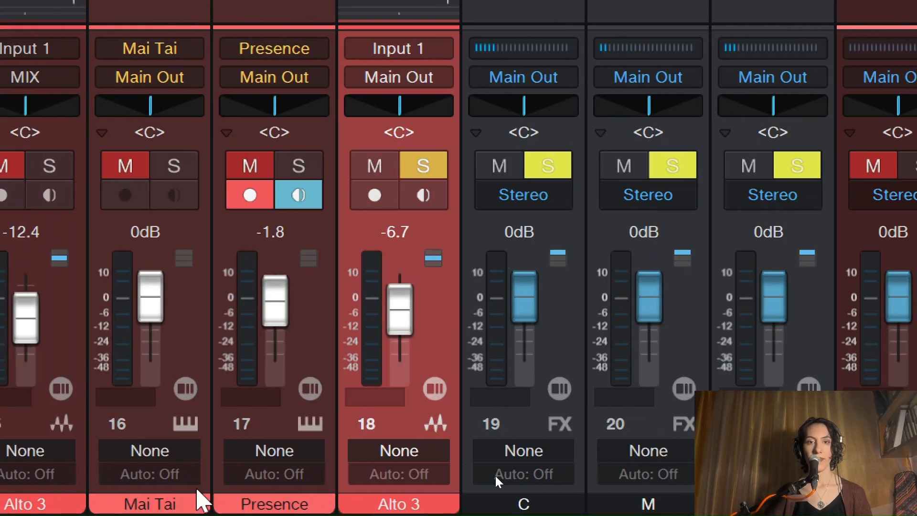
# Step: Set the moved Alto 3 channel's volume to 0 dB
pyautogui.click(393, 234)
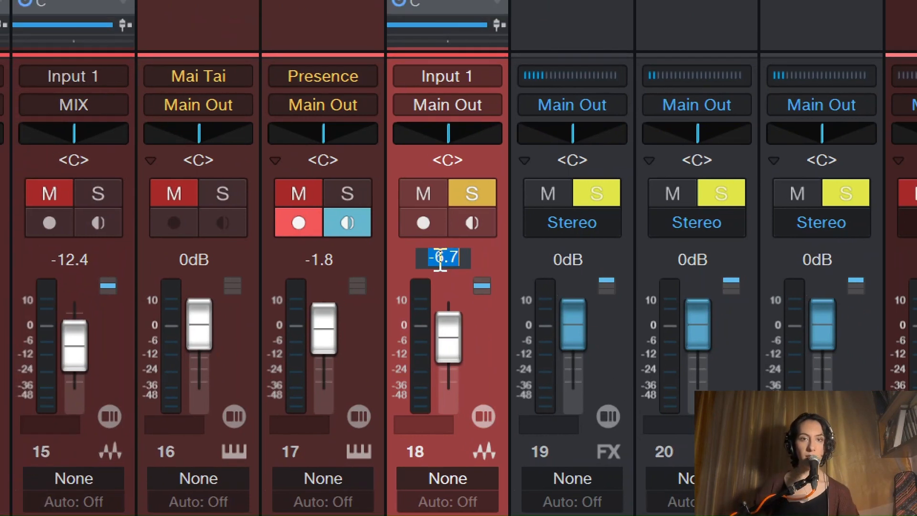
pyautogui.write('0')
pyautogui.press('Return')
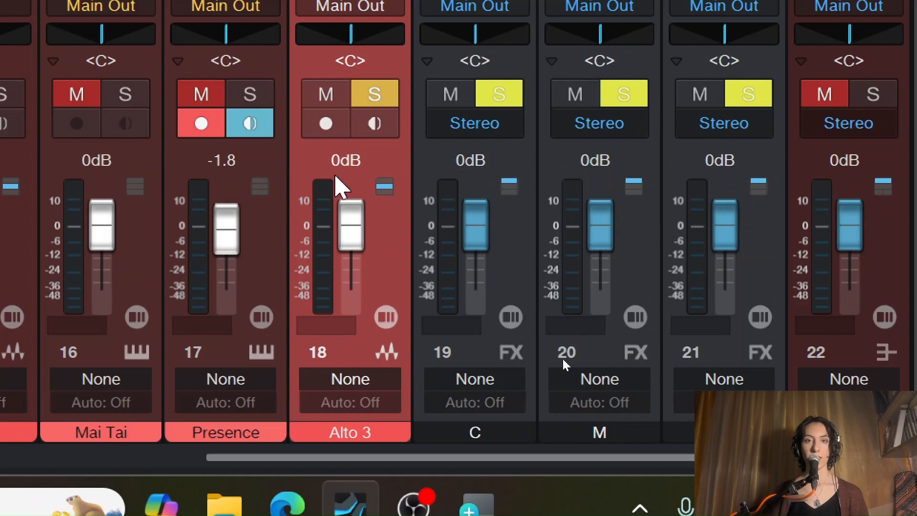
# Step: Balance channel C against Alto 3 by ear, lowering C's fader to -19.2 dB and Alto 3's to -6.3 dB
pyautogui.moveTo(474, 237); pyautogui.dragTo(475, 252)
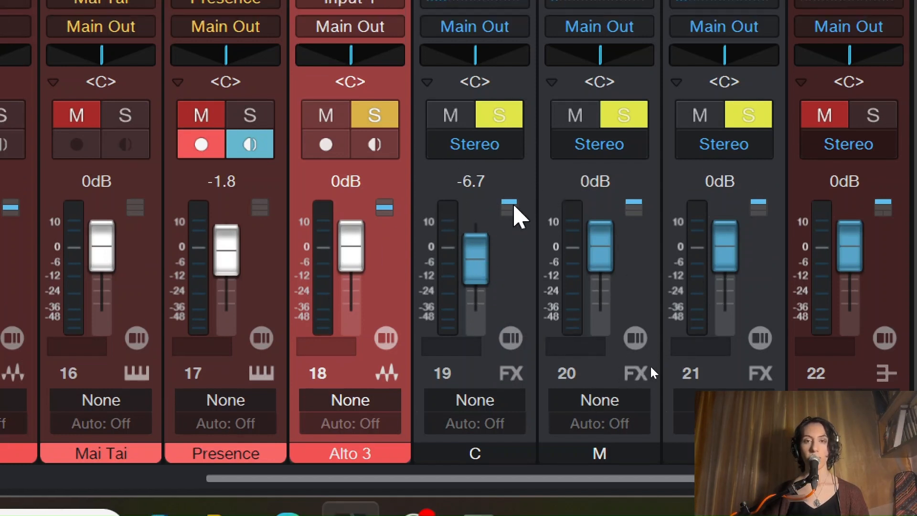
pyautogui.moveTo(474, 254); pyautogui.dragTo(482, 272)
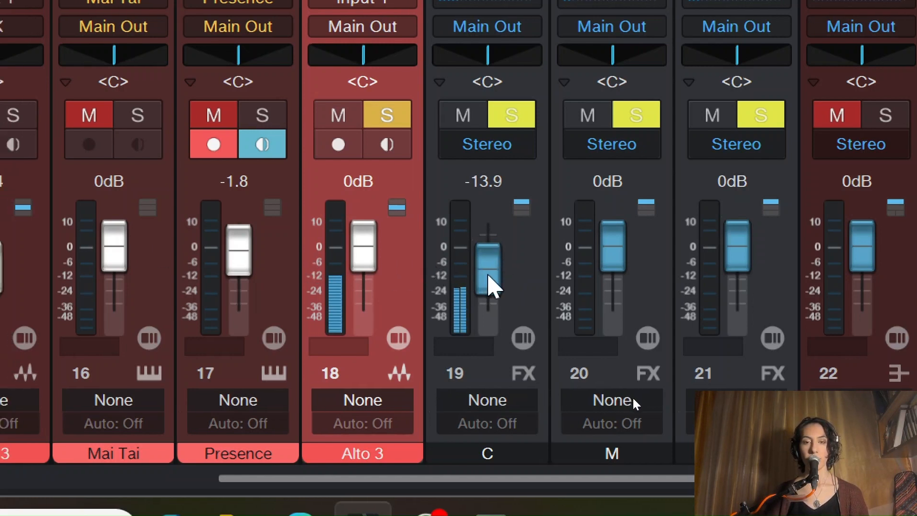
pyautogui.moveTo(487, 279); pyautogui.dragTo(494, 253)
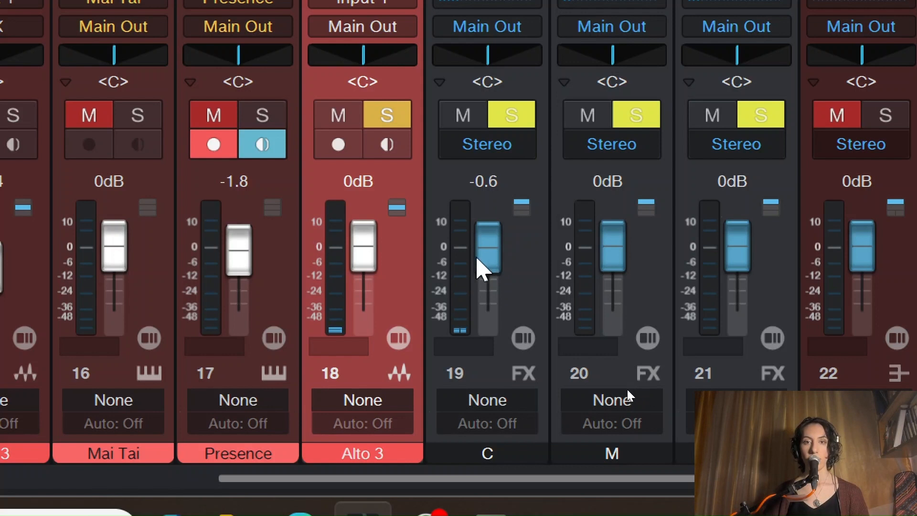
pyautogui.keyDown('ctrl'); pyautogui.click(499, 248); pyautogui.keyUp('ctrl')
pyautogui.moveTo(500, 247); pyautogui.dragTo(492, 268)
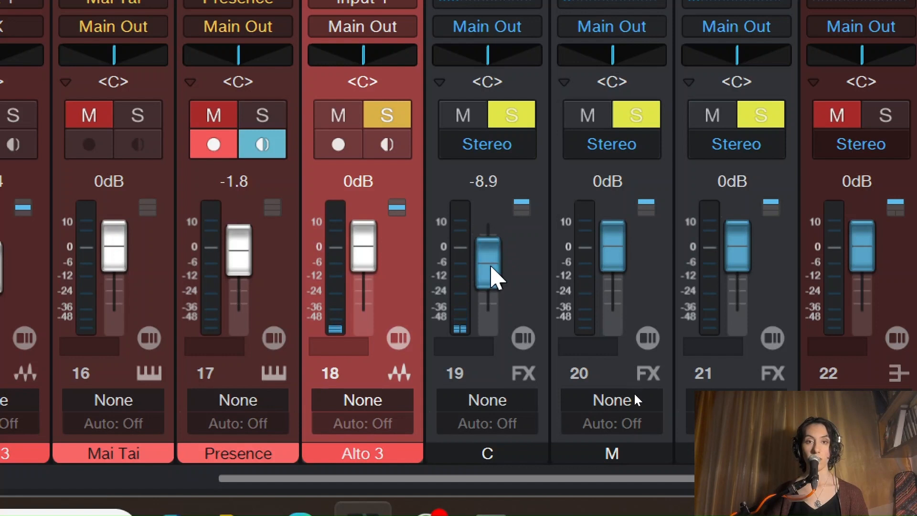
pyautogui.moveTo(492, 277); pyautogui.dragTo(491, 281)
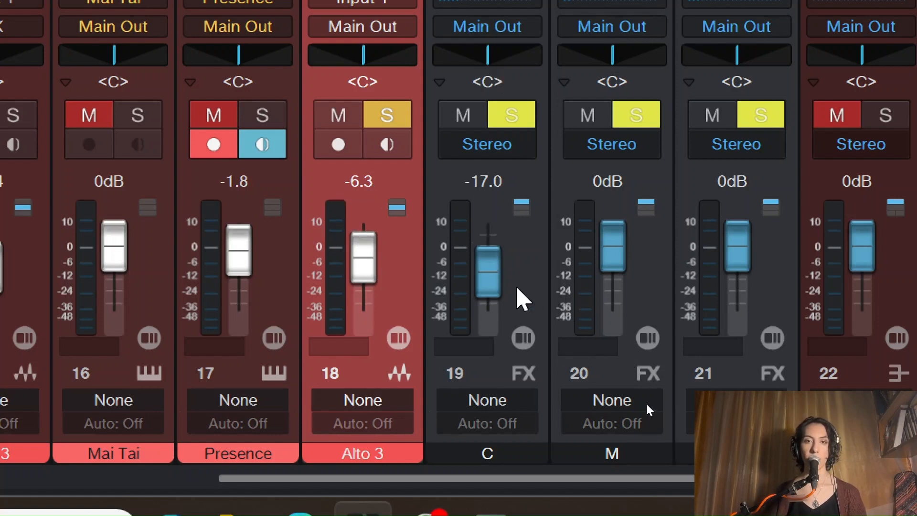
pyautogui.moveTo(483, 267); pyautogui.dragTo(486, 274)
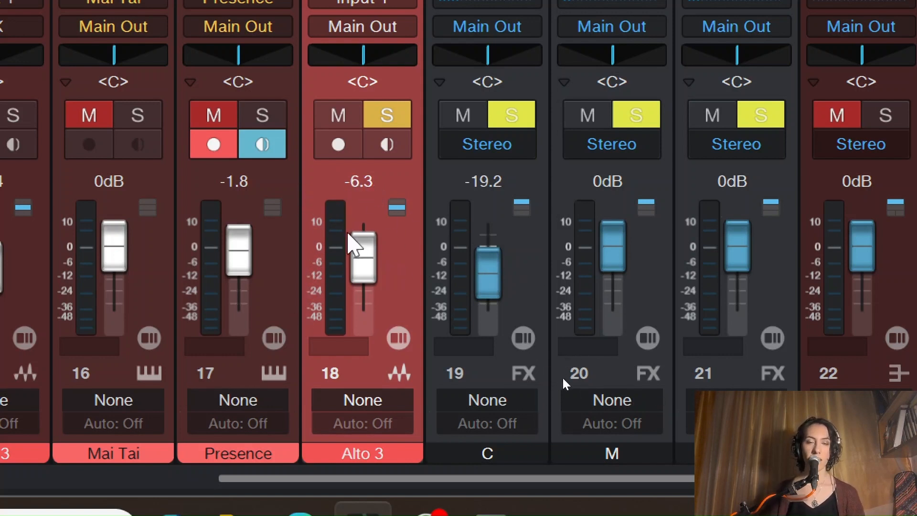
pyautogui.moveTo(495, 264); pyautogui.dragTo(495, 265)
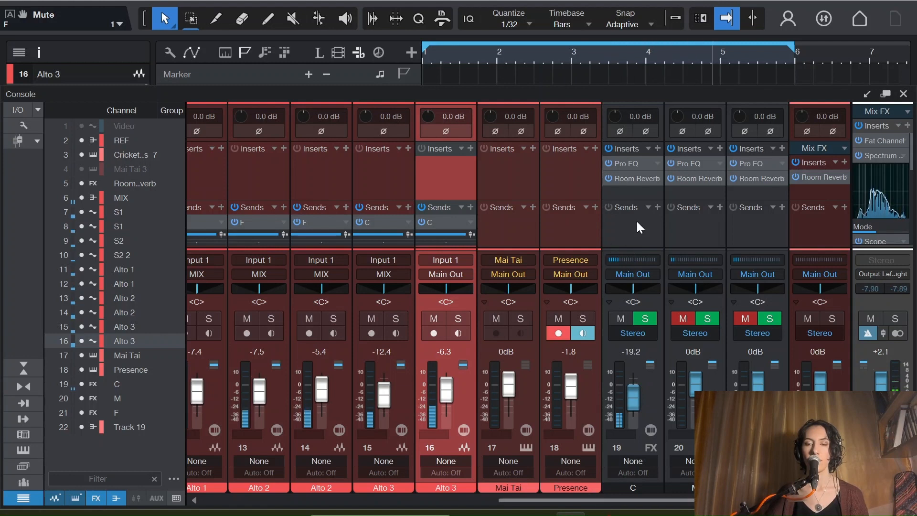
# Step: Open channel F's Room Reverb and set its pre-delay to 5 ms
pyautogui.click(699, 200)
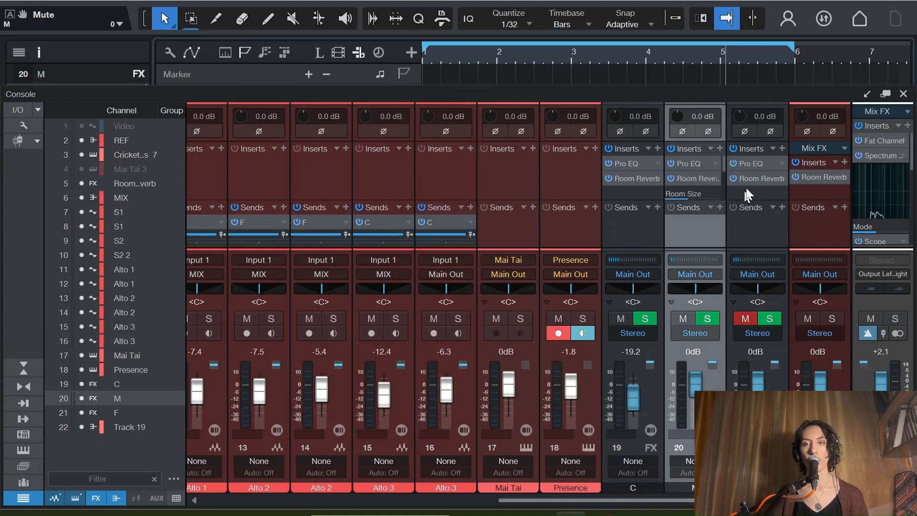
pyautogui.click(746, 188)
pyautogui.click(749, 179)
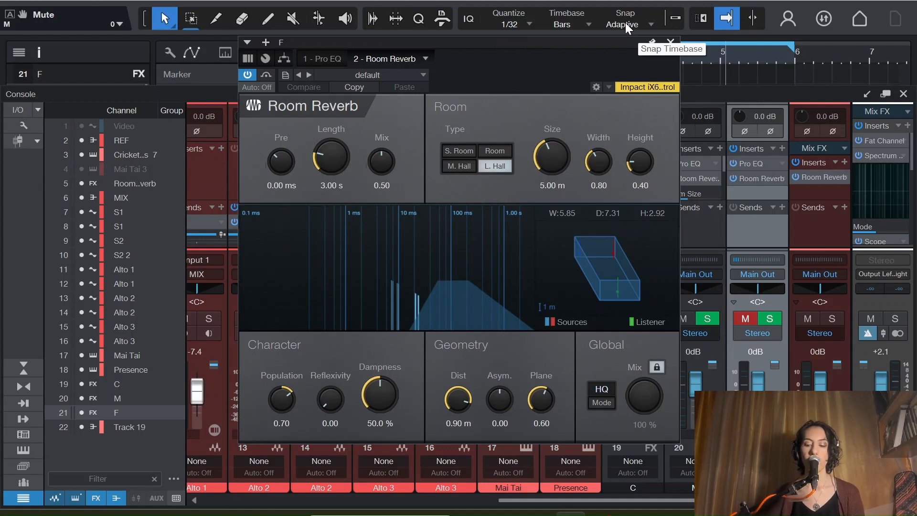
pyautogui.click(671, 42)
pyautogui.click(746, 178)
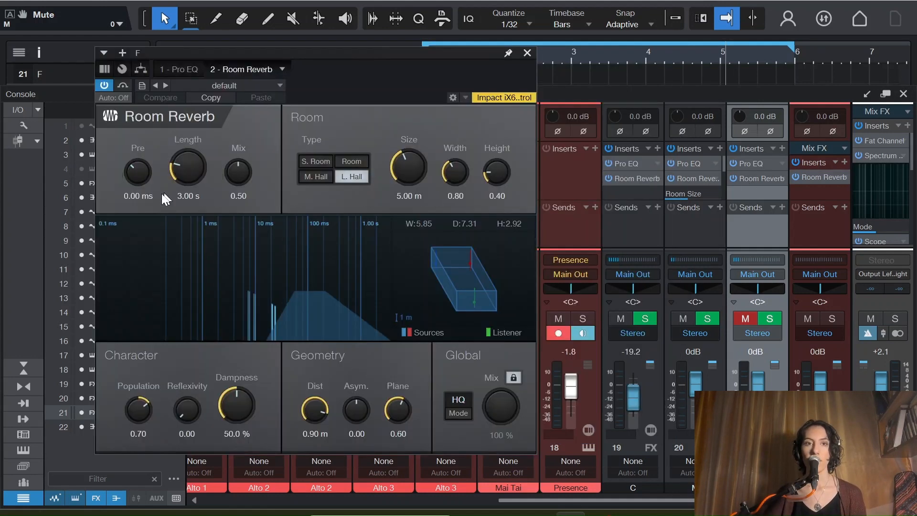
pyautogui.scroll(3, 136, 170)
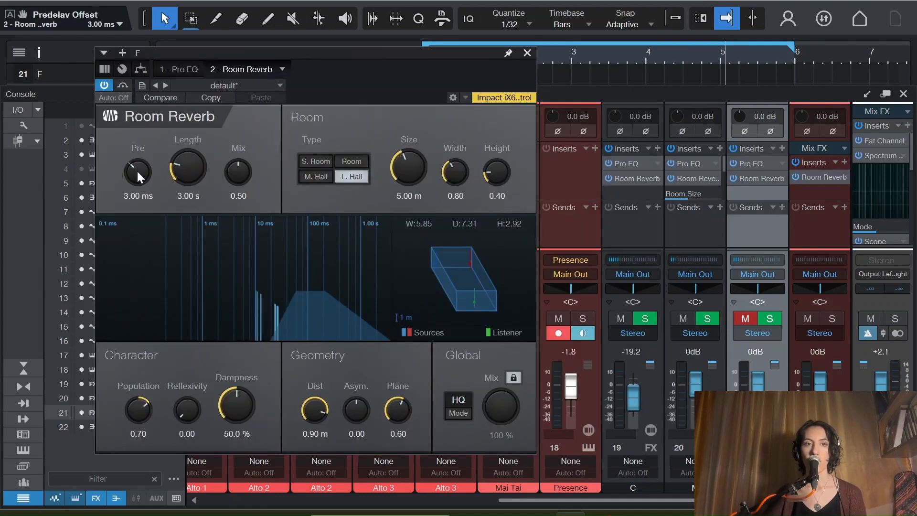
pyautogui.click(130, 198)
pyautogui.write('5')
pyautogui.press('Return')
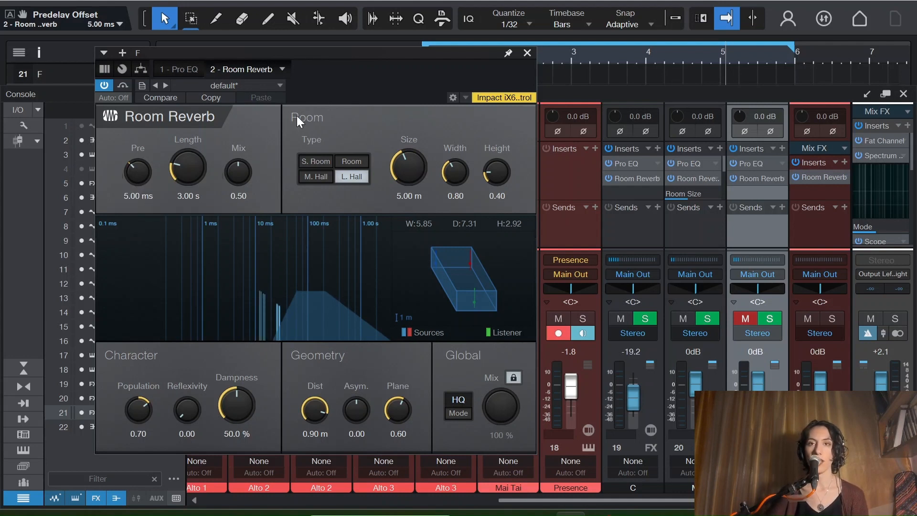
# Step: In channel F's Room Reverb, set the Mix to 0.40 and the geometry distance to 0.60 m
pyautogui.scroll(-3, 237, 173)
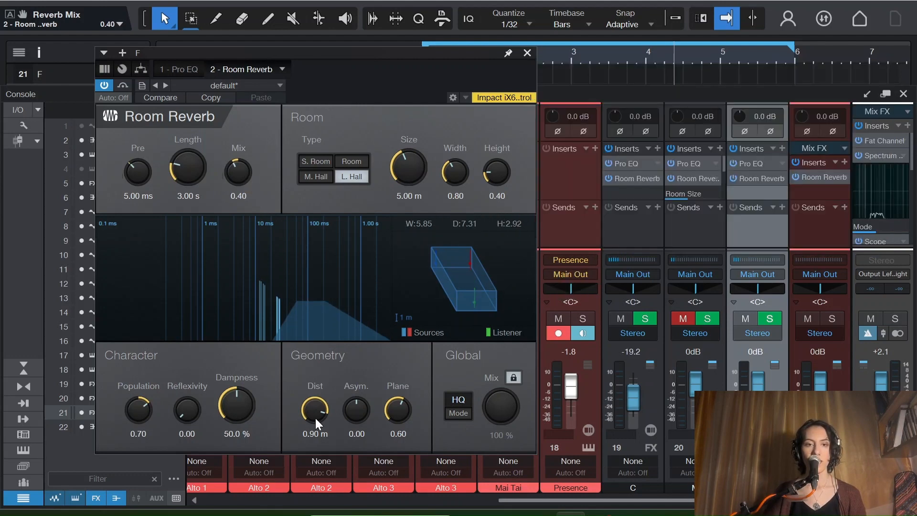
pyautogui.moveTo(314, 412); pyautogui.dragTo(312, 461)
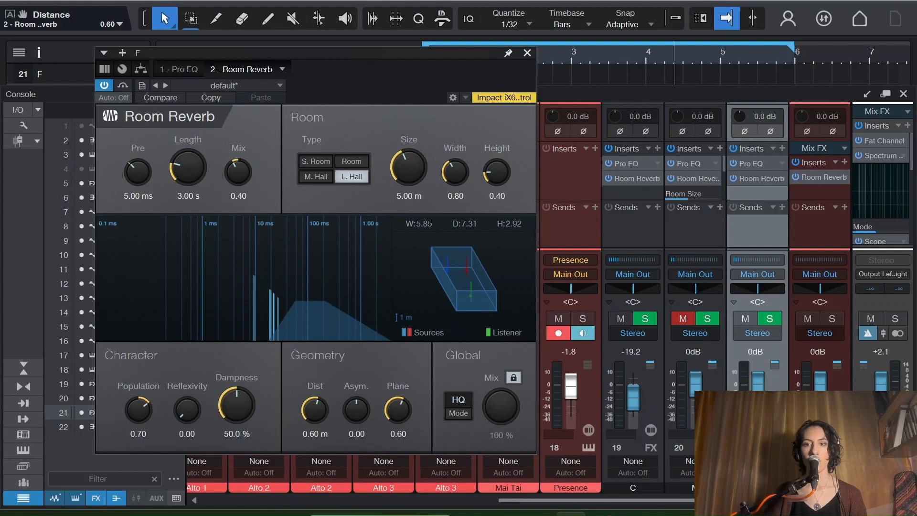
# Step: Lower channel F's fader to -9.7 dB while auditioning the mix
pyautogui.moveTo(758, 392); pyautogui.dragTo(757, 395)
pyautogui.press('space')
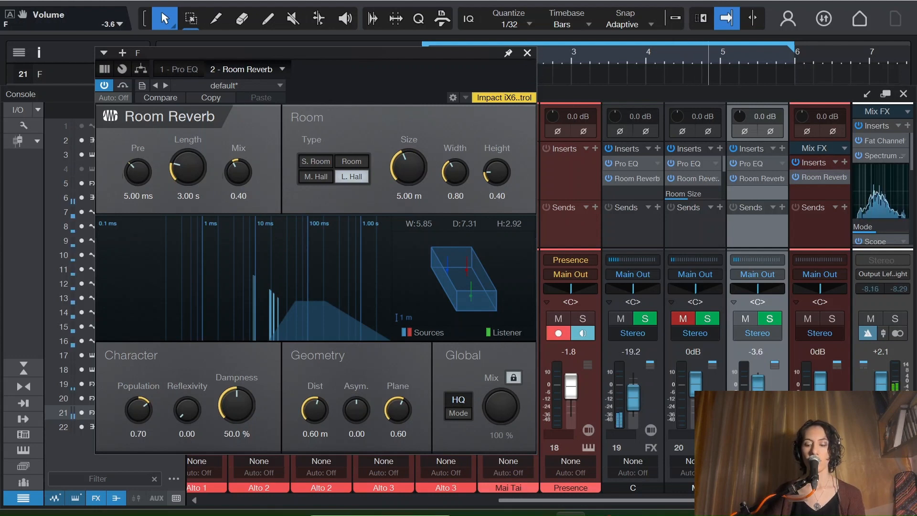
pyautogui.moveTo(751, 383); pyautogui.dragTo(752, 389)
pyautogui.press('space')
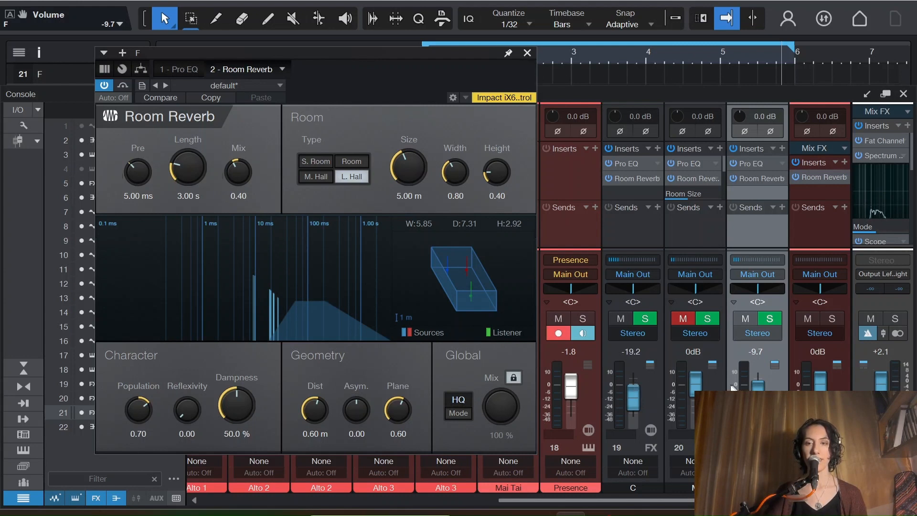
# Step: Unmute channel M and lower its fader to -12.4 dB
pyautogui.click(692, 388)
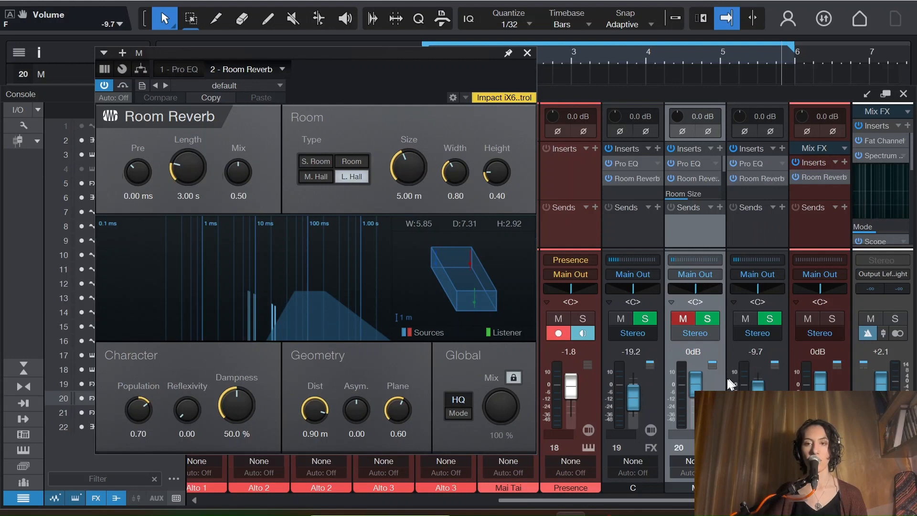
pyautogui.click(683, 318)
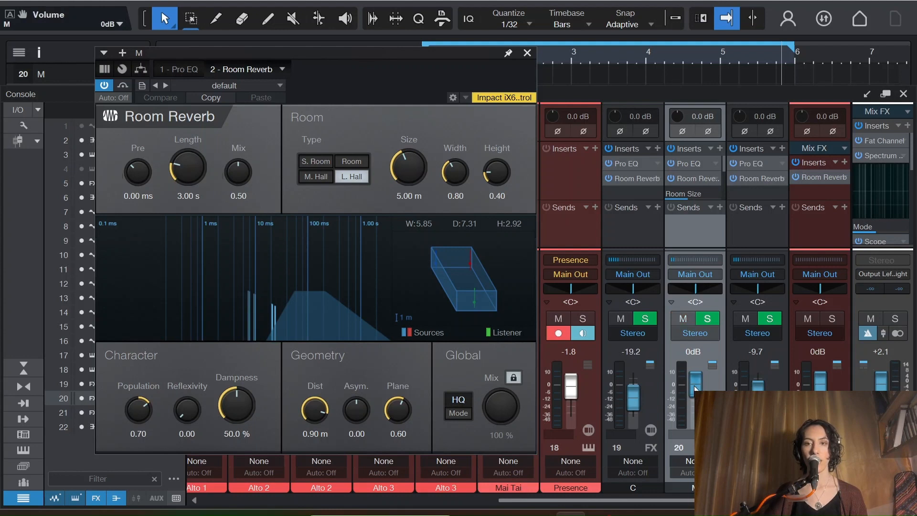
pyautogui.moveTo(699, 390); pyautogui.dragTo(696, 388)
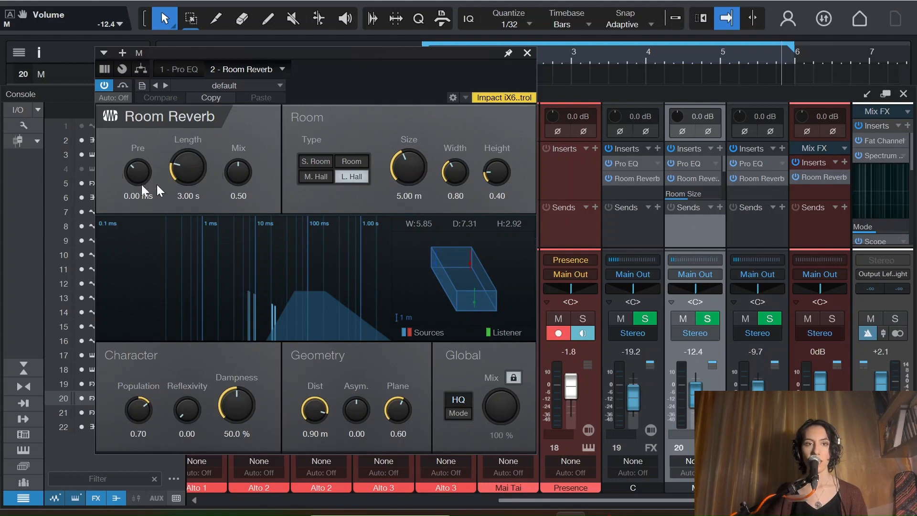
# Step: In channel M's Room Reverb, set the pre-delay to 30 ms and the Mix to 0.24
pyautogui.doubleClick(680, 179)
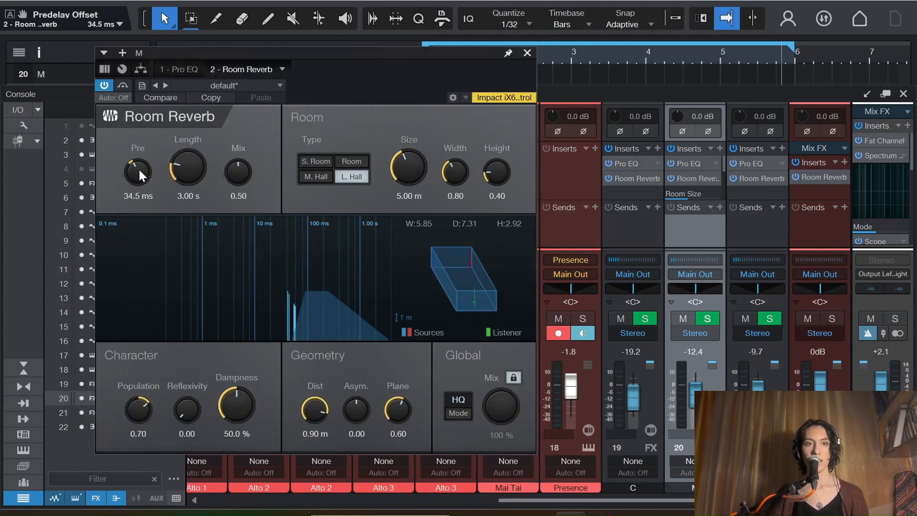
pyautogui.scroll(1, 139, 170)
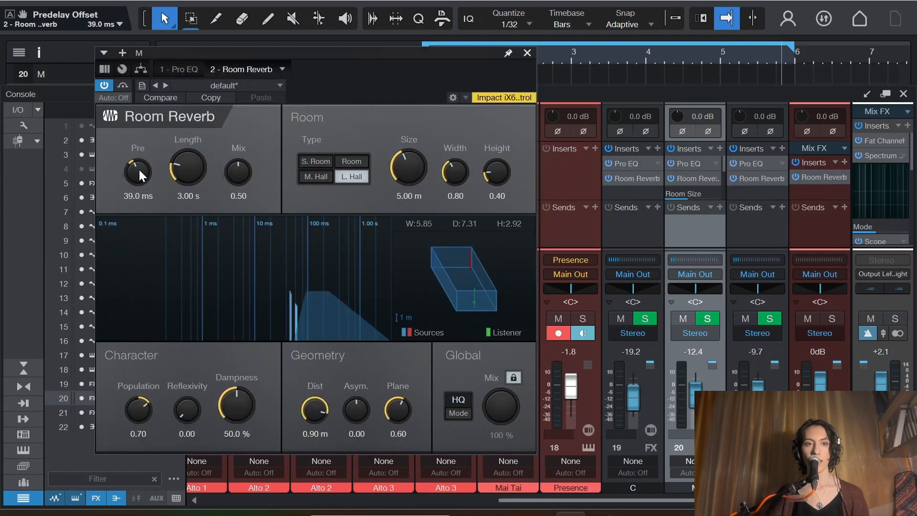
pyautogui.scroll(-2, 140, 172)
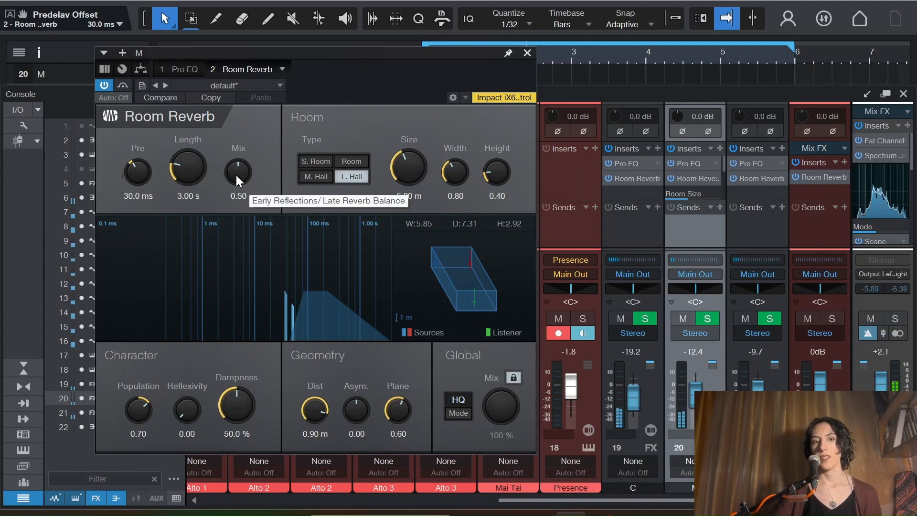
pyautogui.scroll(-2, 236, 171)
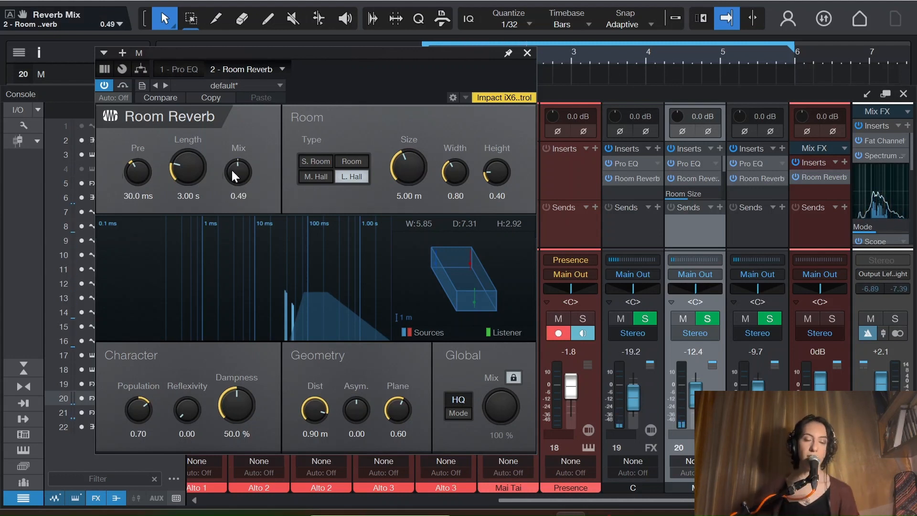
pyautogui.moveTo(232, 168); pyautogui.dragTo(241, 173)
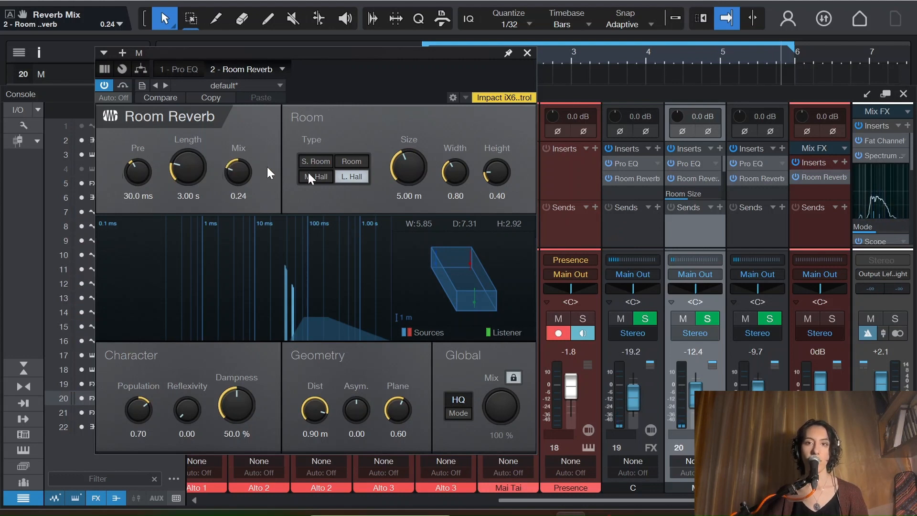
# Step: Set the M Room Reverb's Length to 1.40 s and its geometry distance to 0.51 m
pyautogui.scroll(-5, 191, 163)
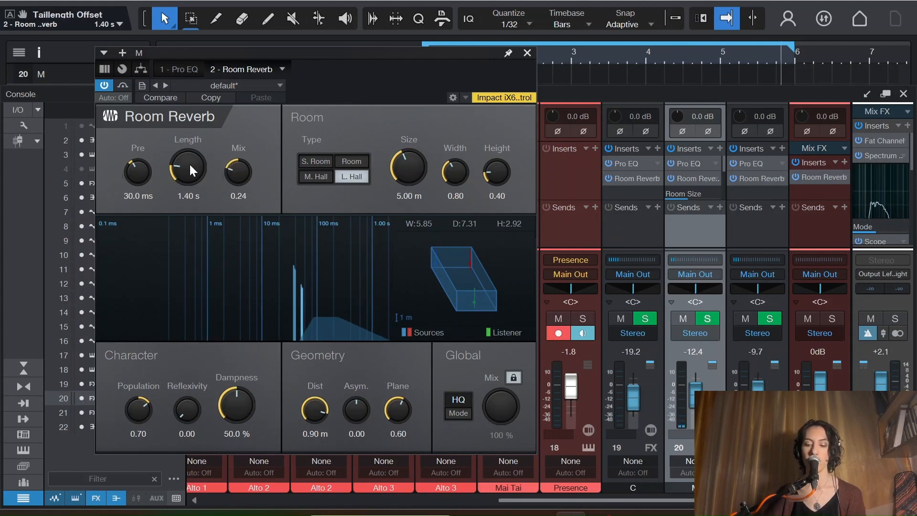
pyautogui.moveTo(315, 409); pyautogui.dragTo(317, 462)
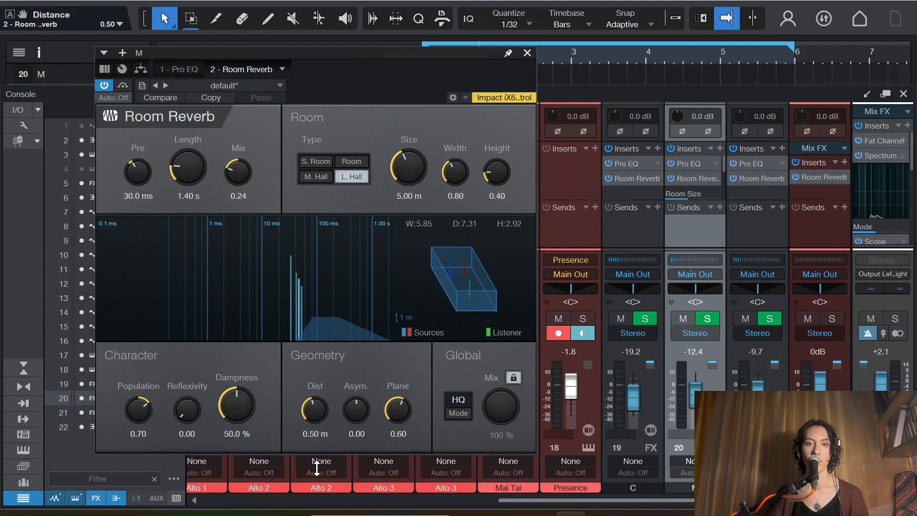
pyautogui.moveTo(317, 404); pyautogui.dragTo(317, 387)
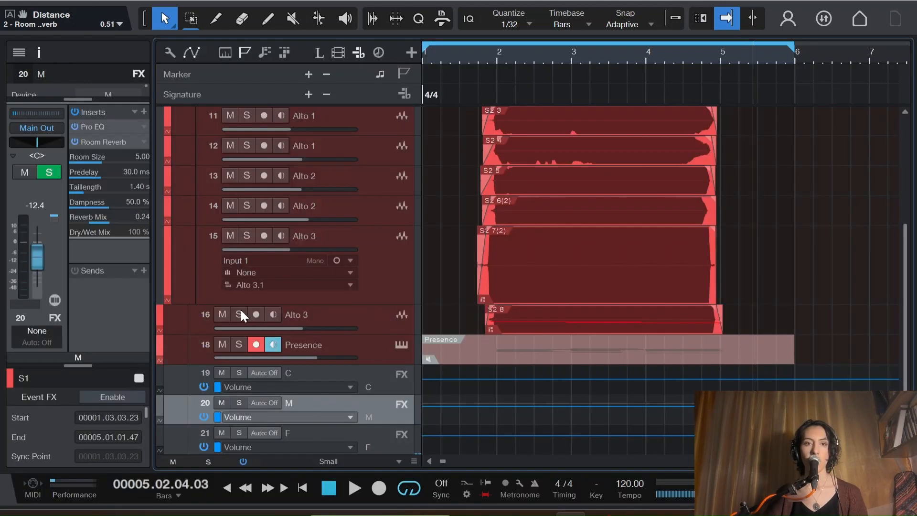
# Step: Return to the arrangement and play the mix from before bar 2 to audition the reverbs
pyautogui.click(241, 312)
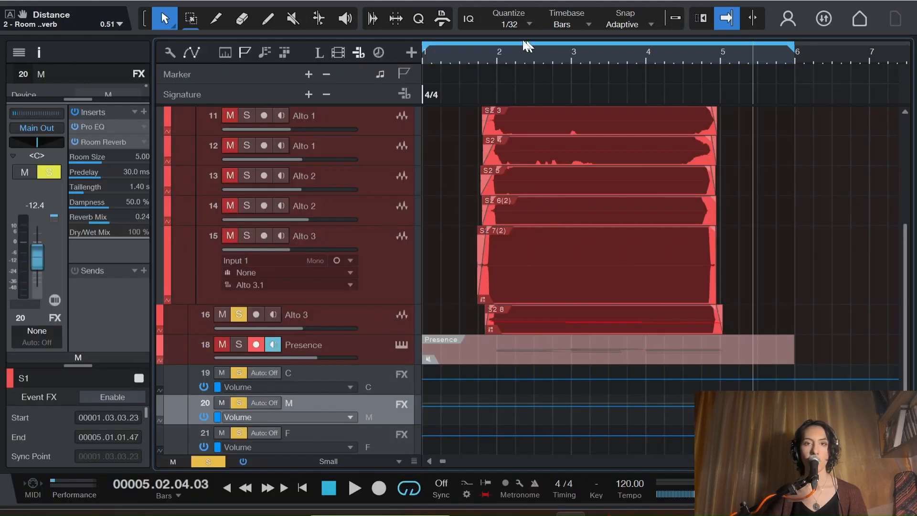
pyautogui.click(471, 53)
pyautogui.press('space')
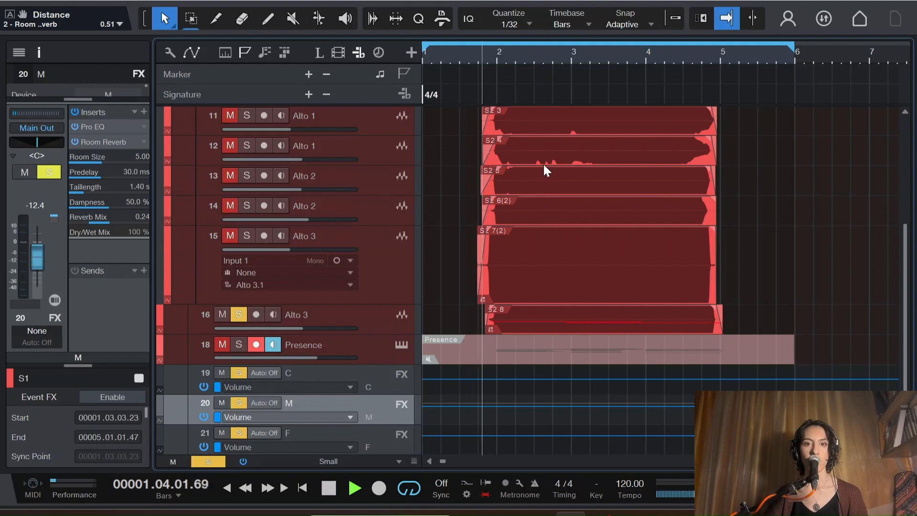
# Step: Solo Alto 3 on track 15 and Alto 2 on track 14 in turn, playing from about bar 3 to hear their endings
pyautogui.press('space')
pyautogui.click(239, 313)
pyautogui.click(247, 235)
pyautogui.click(611, 56)
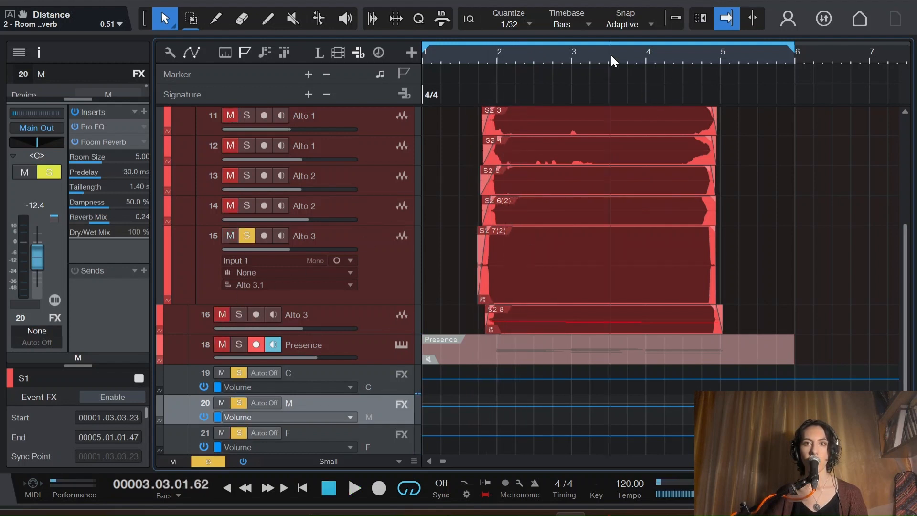
pyautogui.press('space')
pyautogui.press('space')
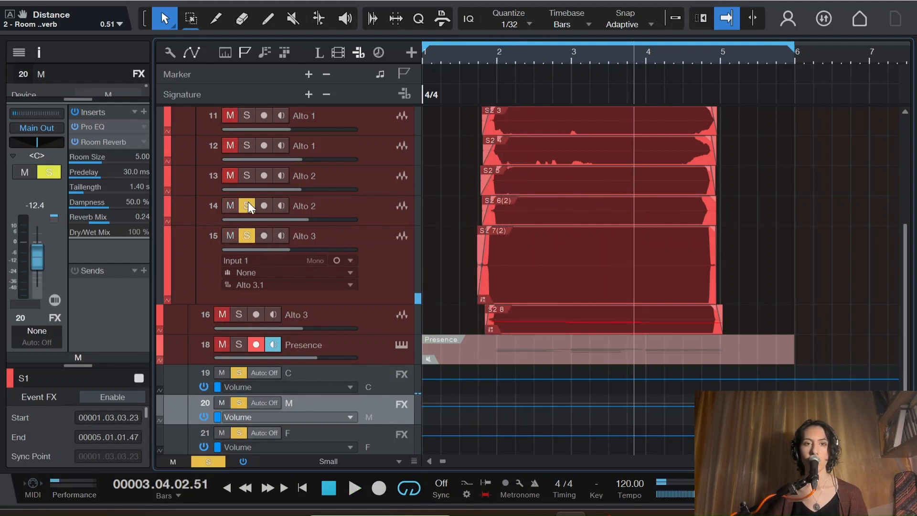
pyautogui.click(247, 235)
pyautogui.press('space')
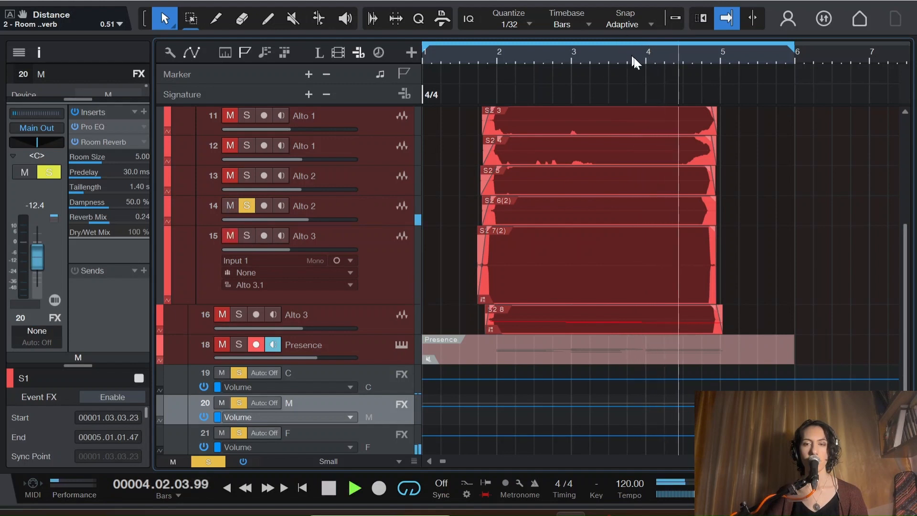
pyautogui.press('space')
# Step: Lengthen the fade-out of the Alto 2 clip on track 14, trim its end to 4.04.02.70, and unsolo the track
pyautogui.moveTo(715, 202); pyautogui.dragTo(700, 205)
pyautogui.click(677, 58)
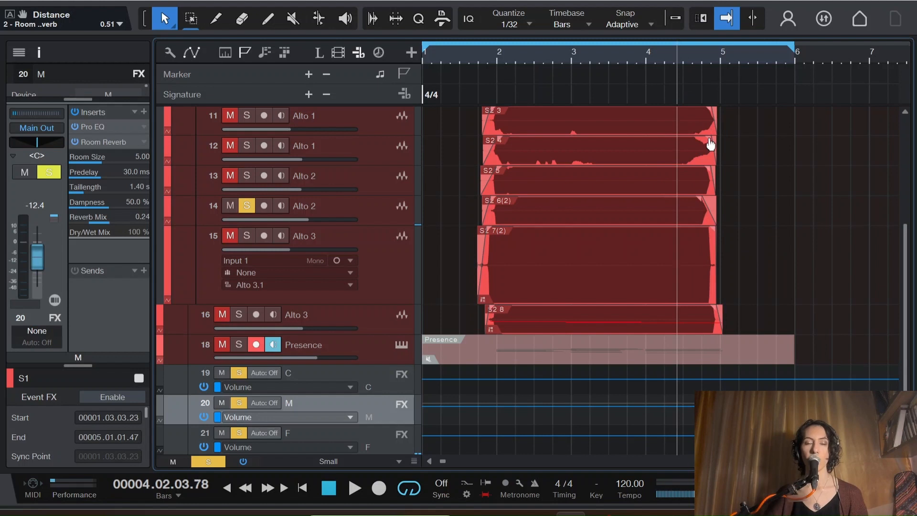
pyautogui.moveTo(697, 206); pyautogui.dragTo(691, 204)
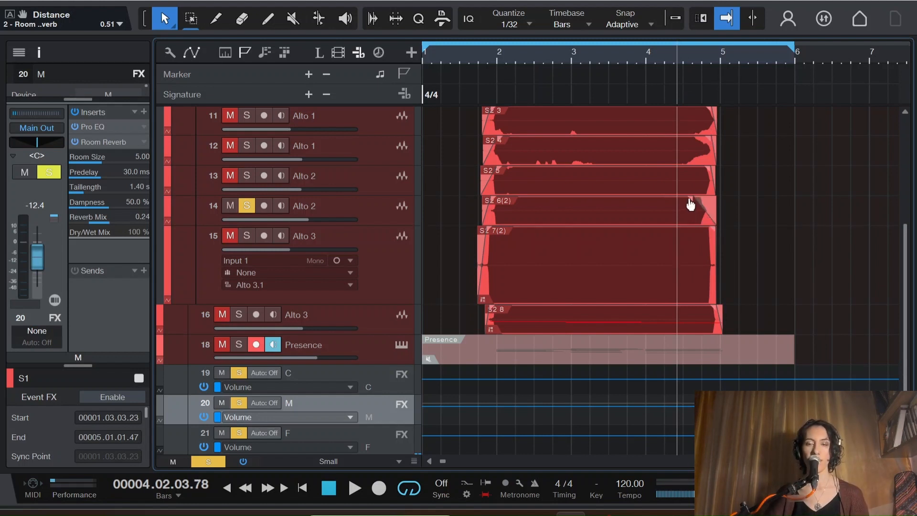
pyautogui.press('space')
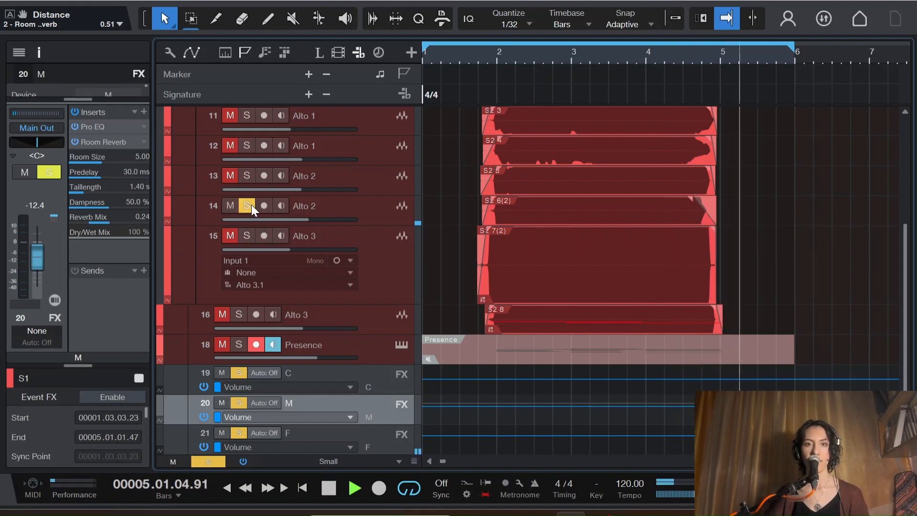
pyautogui.click(700, 212)
pyautogui.click(247, 211)
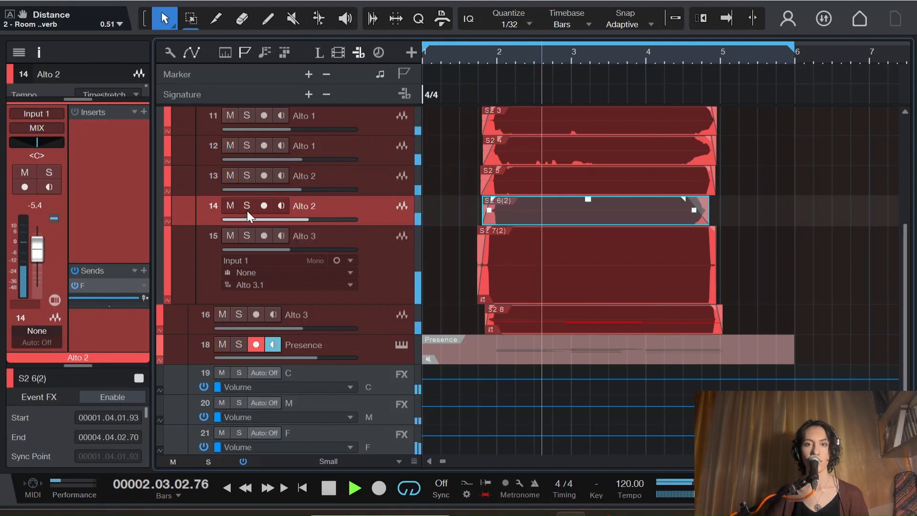
# Step: Trim track 13's Alto 2 clip to end at 4.04.02.55 and track 14's at 4.04.02.09, lengthening track 14's fade-out
pyautogui.click(712, 177)
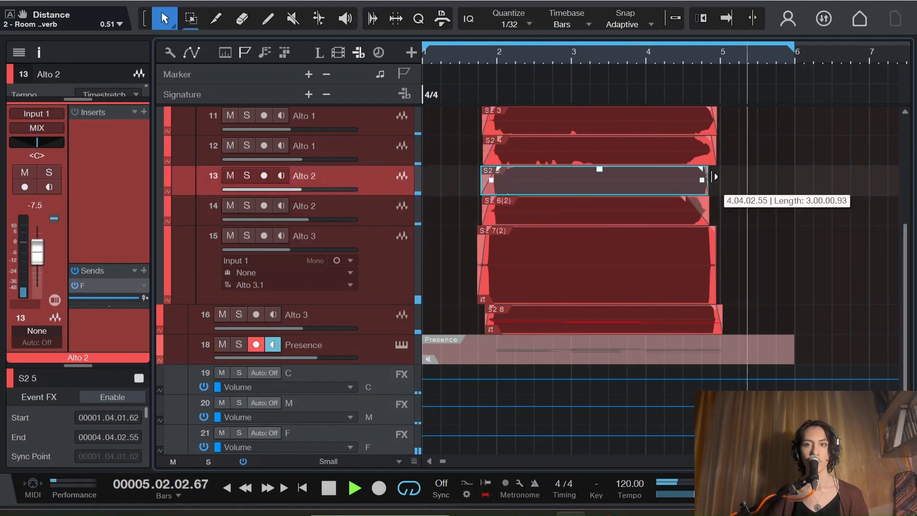
pyautogui.click(678, 213)
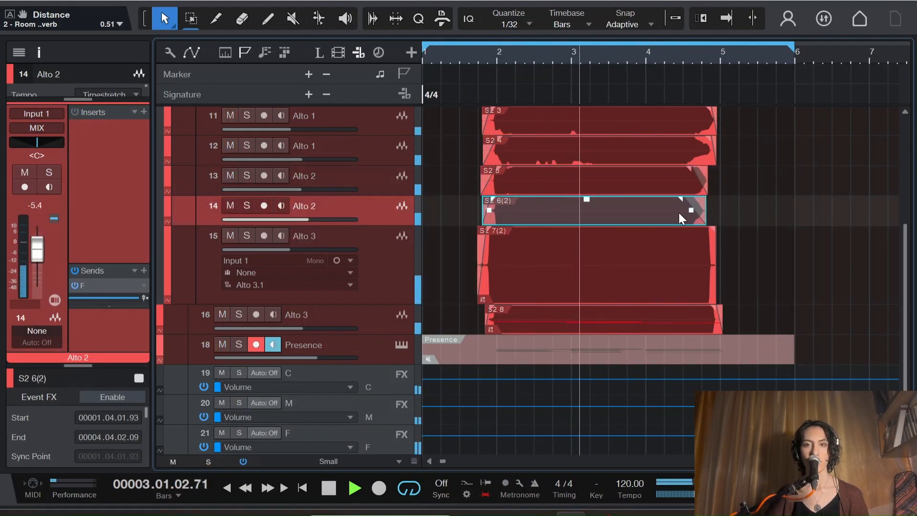
pyautogui.moveTo(680, 200); pyautogui.dragTo(669, 201)
pyautogui.press('space')
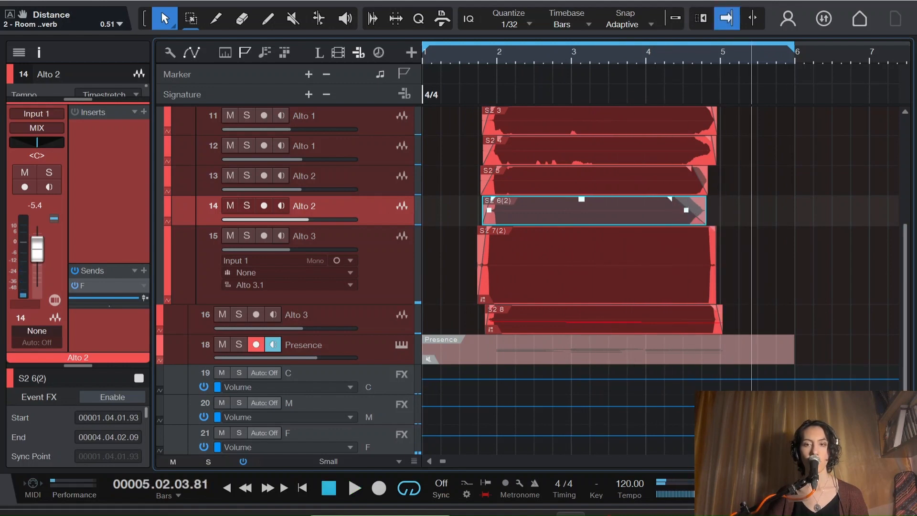
# Step: Show the console and insert a Pro EQ on the Alto 2 channel, track 14
pyautogui.press('F5')
pyautogui.press('F5')
pyautogui.press('F3')
pyautogui.moveTo(626, 498); pyautogui.dragTo(604, 497)
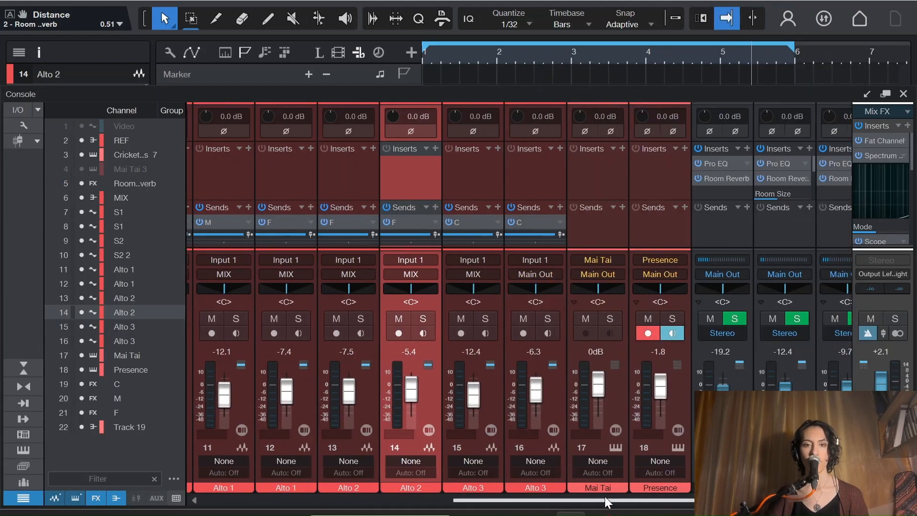
pyautogui.click(435, 147)
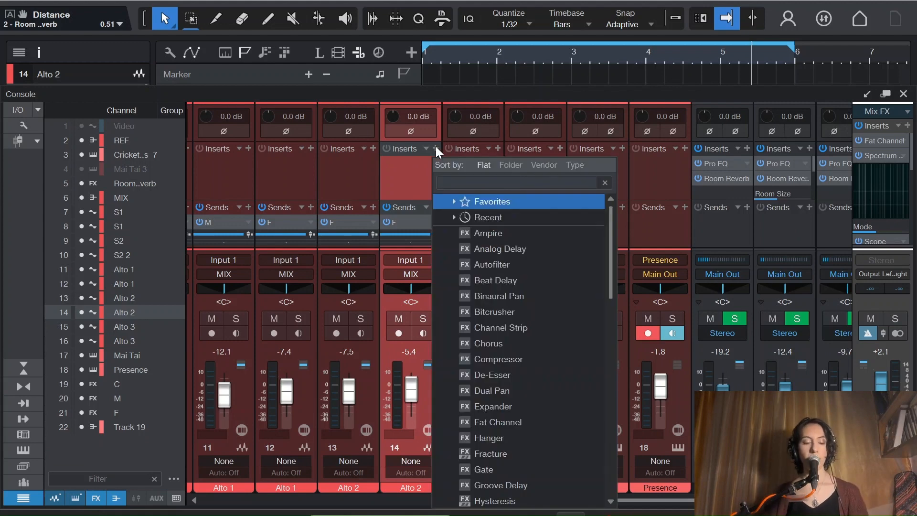
pyautogui.write('eq')
pyautogui.click(469, 231)
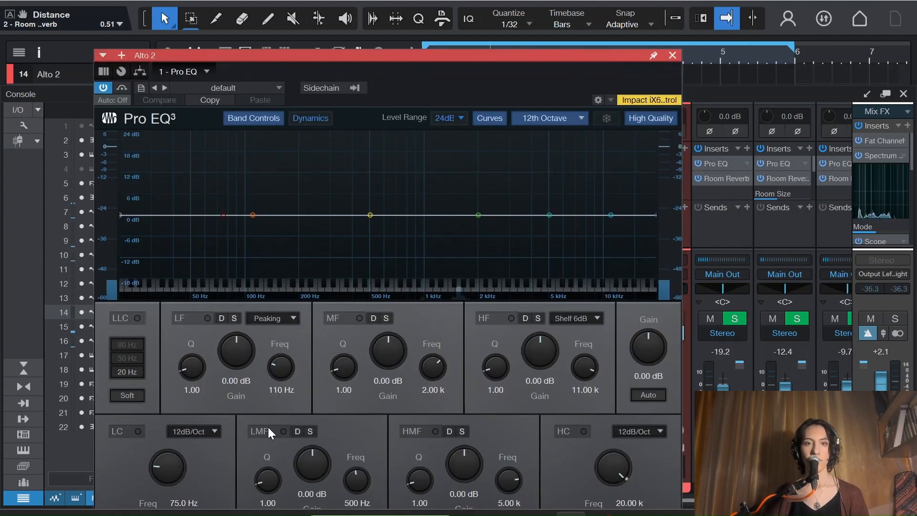
# Step: Set Alto 2's Pro EQ to LMF -0.40 dB at 219 Hz and low cut 6dB/Oct at 778 Hz, and copy it to track 13
pyautogui.moveTo(370, 215); pyautogui.dragTo(306, 216)
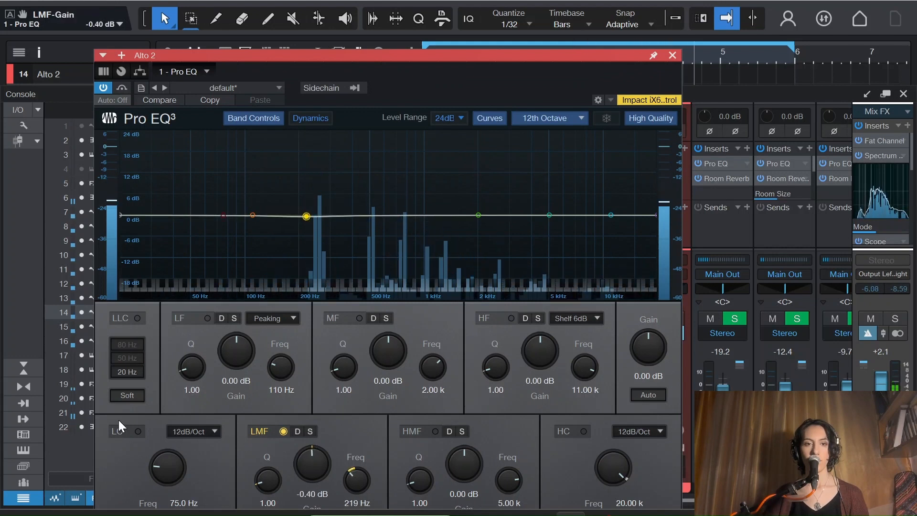
pyautogui.click(138, 431)
pyautogui.click(194, 431)
pyautogui.click(203, 352)
pyautogui.moveTo(168, 462); pyautogui.dragTo(542, 66)
pyautogui.press('space')
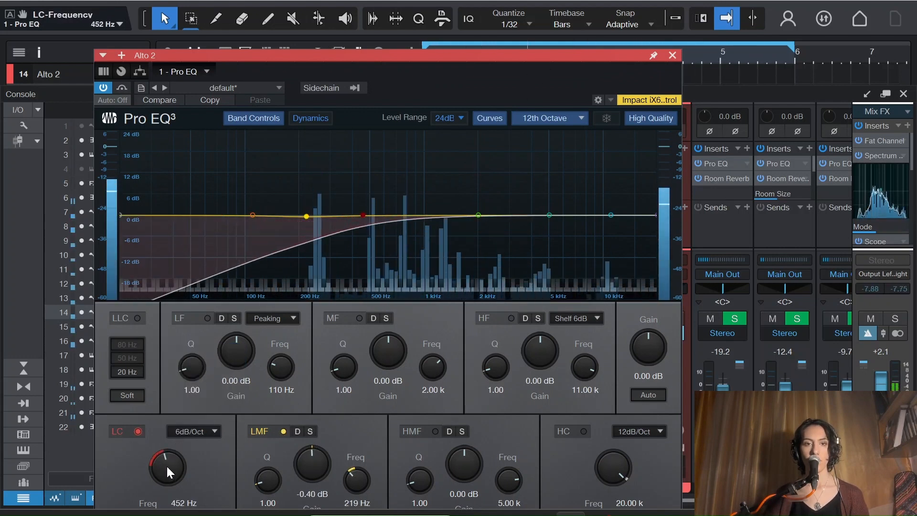
pyautogui.scroll(5, 167, 465)
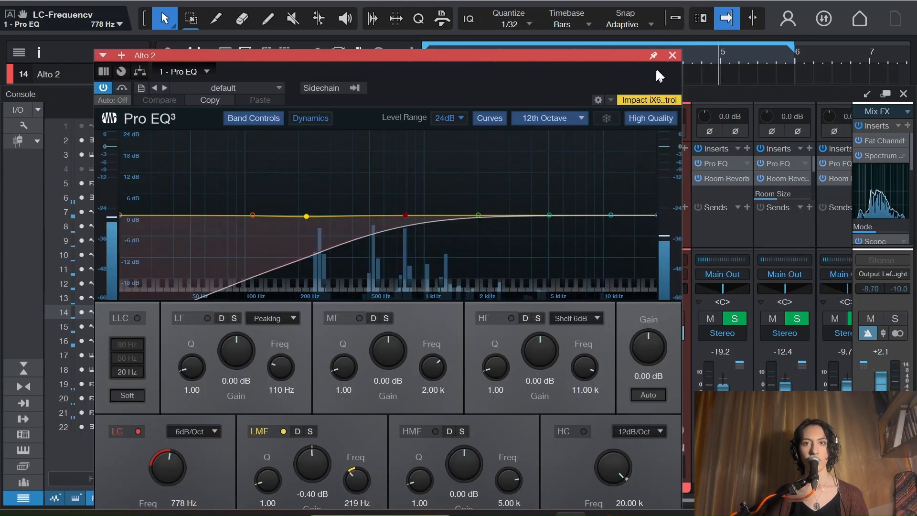
pyautogui.click(672, 55)
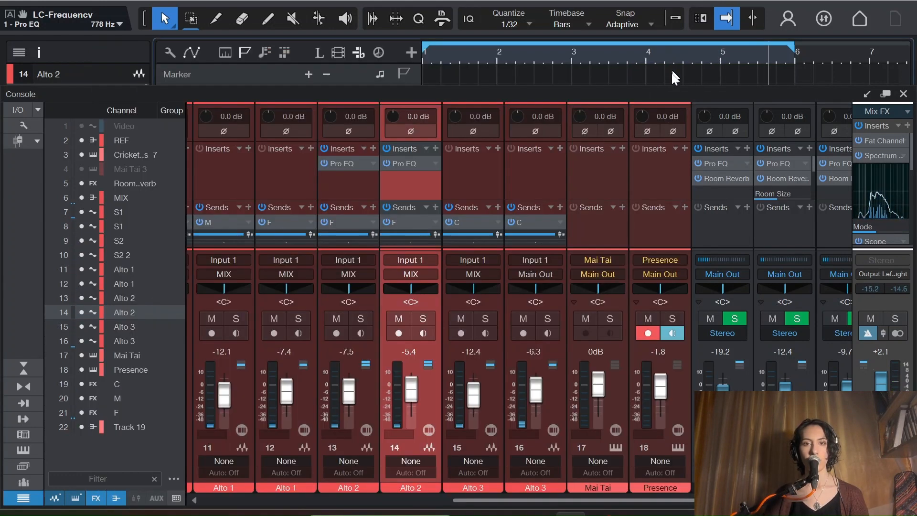
# Step: Check channel C's Room Reverb and set the Length of channel F's Room Reverb to 1.40 s
pyautogui.moveTo(530, 500); pyautogui.dragTo(592, 500)
pyautogui.doubleClick(625, 180)
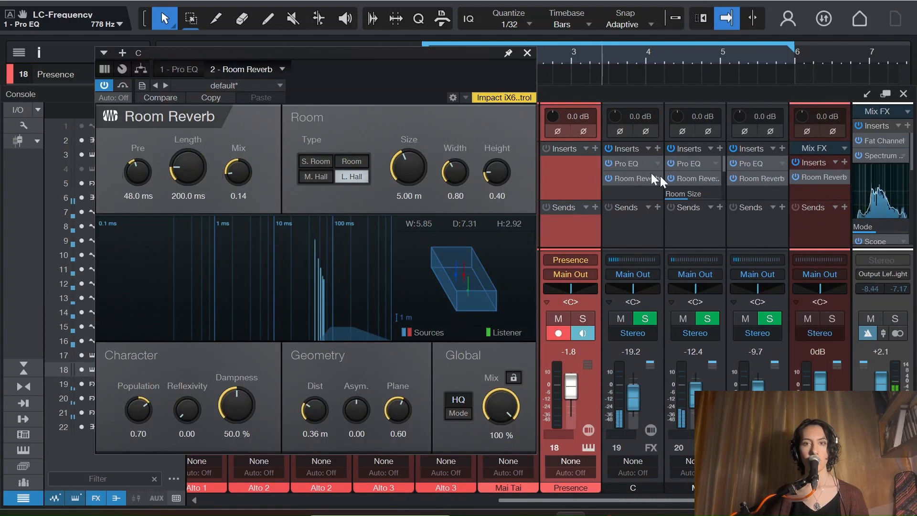
pyautogui.doubleClick(764, 179)
pyautogui.scroll(3, 172, 170)
pyautogui.click(527, 53)
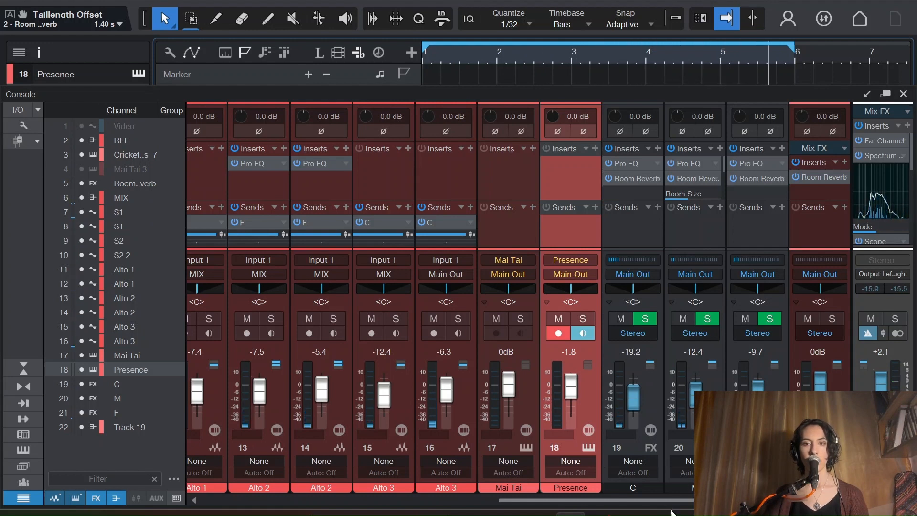
# Step: Solo the S1 channel on track 7 to audition it with its reverb, and unsolo it
pyautogui.moveTo(667, 500); pyautogui.dragTo(404, 499)
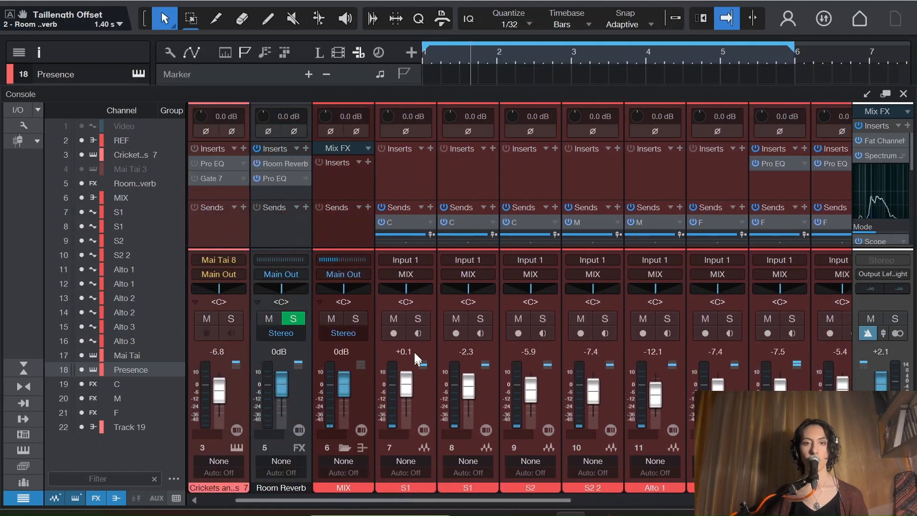
pyautogui.click(417, 318)
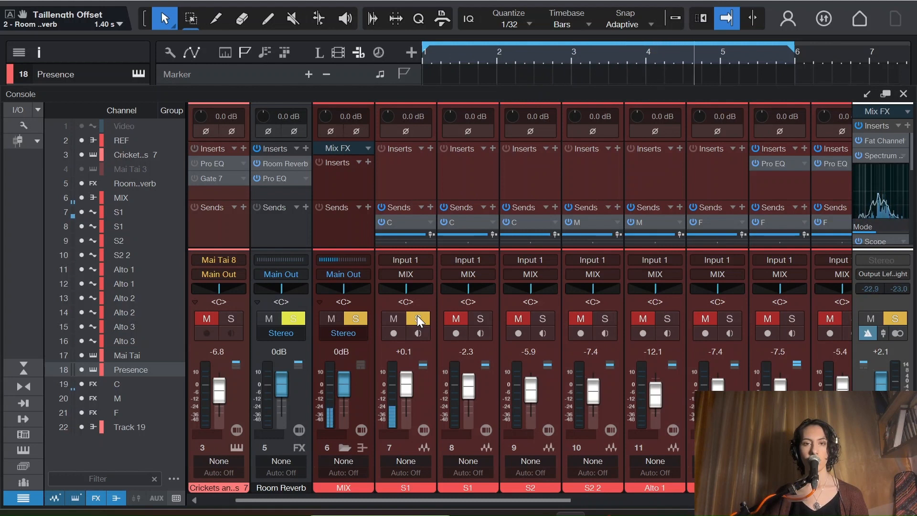
pyautogui.click(418, 318)
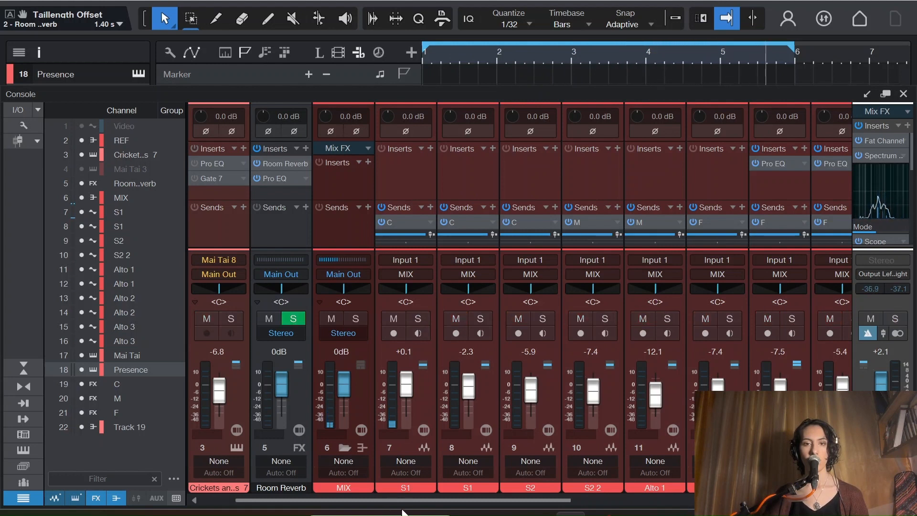
# Step: Raise channel C's fader to -16.7 dB
pyautogui.moveTo(407, 500); pyautogui.dragTo(671, 500)
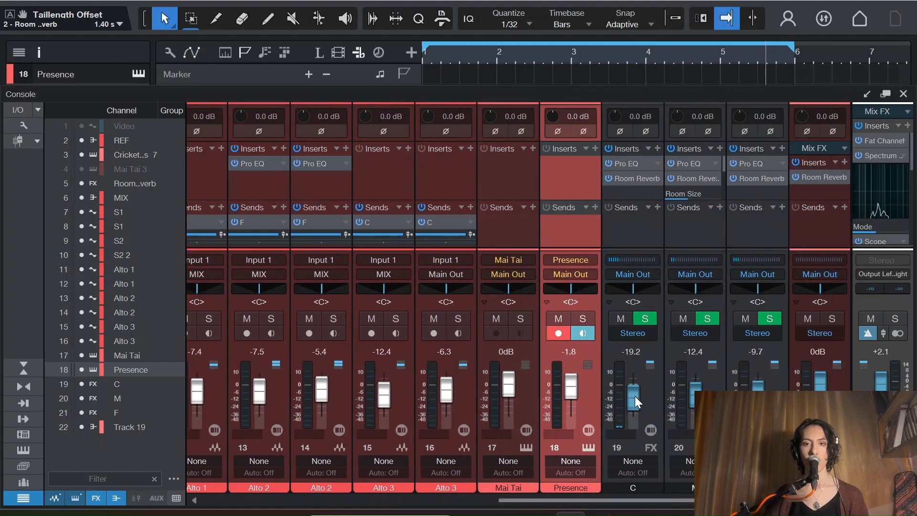
pyautogui.scroll(2, 634, 397)
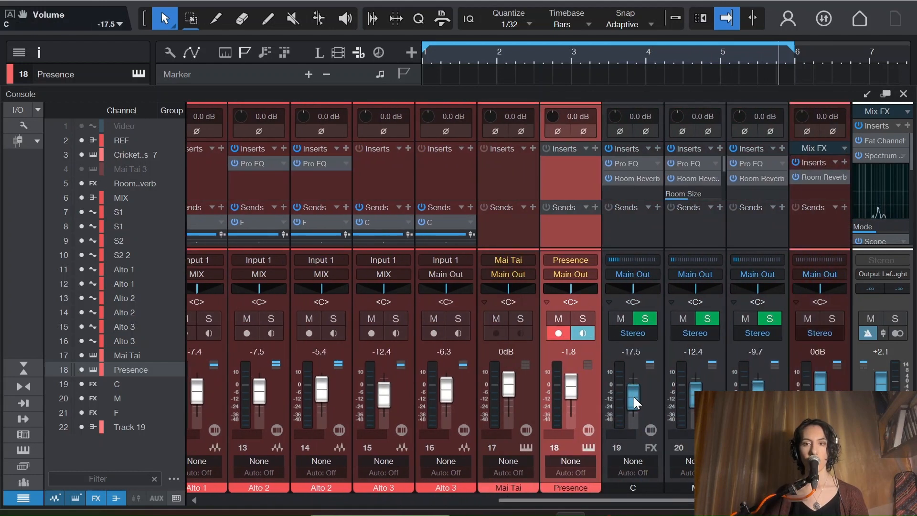
pyautogui.scroll(1, 634, 397)
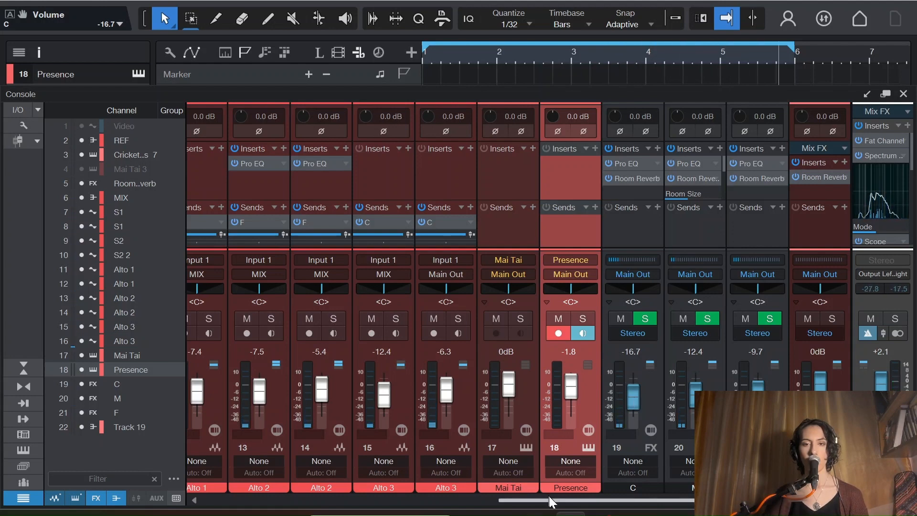
# Step: Enlarge the console's sends area and add a send to F on both S1 channels, tracks 7 and 8
pyautogui.moveTo(548, 499); pyautogui.dragTo(255, 499)
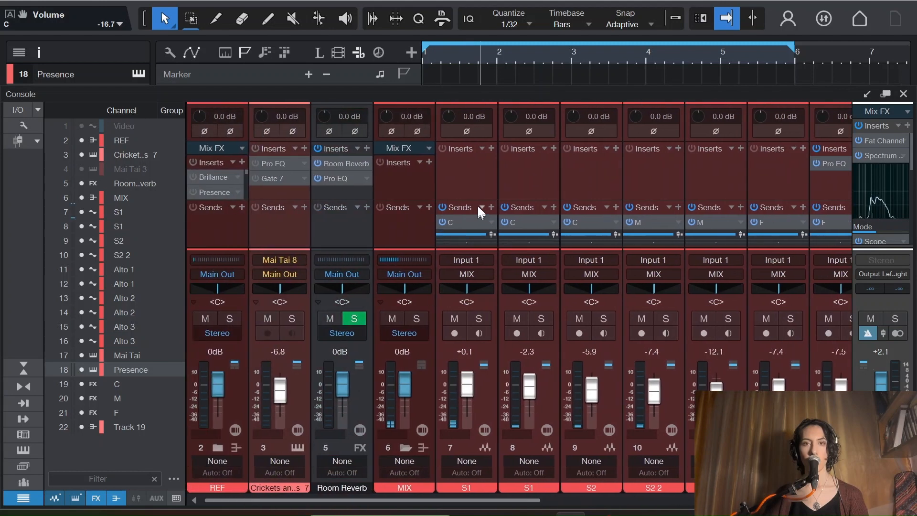
pyautogui.moveTo(475, 203); pyautogui.dragTo(469, 154)
pyautogui.click(491, 189)
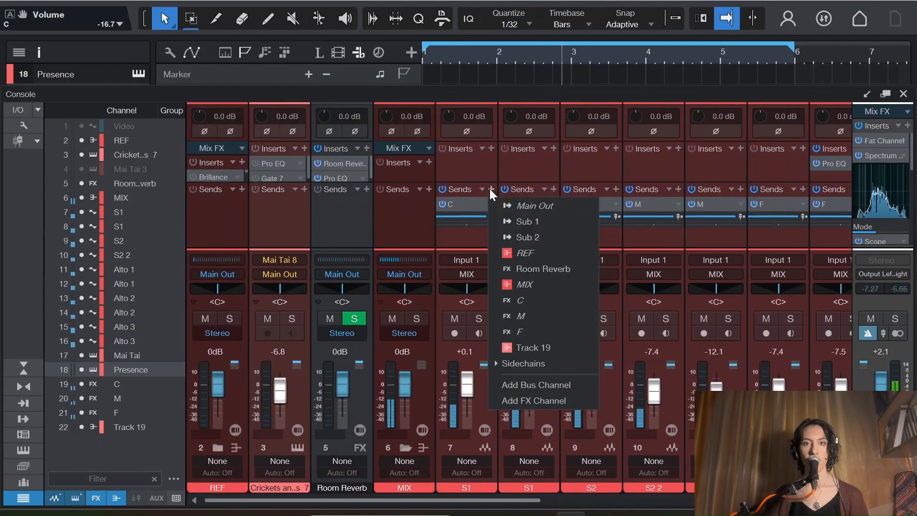
pyautogui.click(526, 329)
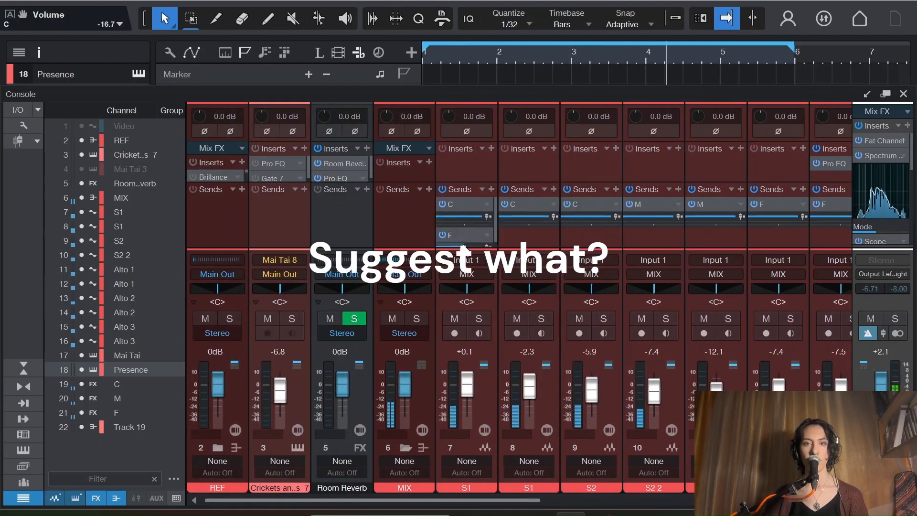
pyautogui.moveTo(472, 248); pyautogui.dragTo(471, 270)
pyautogui.moveTo(469, 201); pyautogui.dragTo(466, 169)
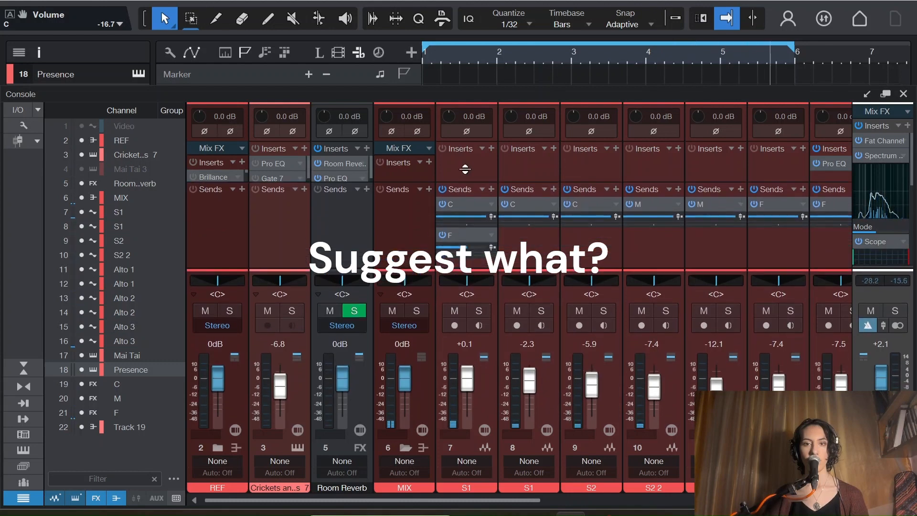
pyautogui.doubleClick(459, 238)
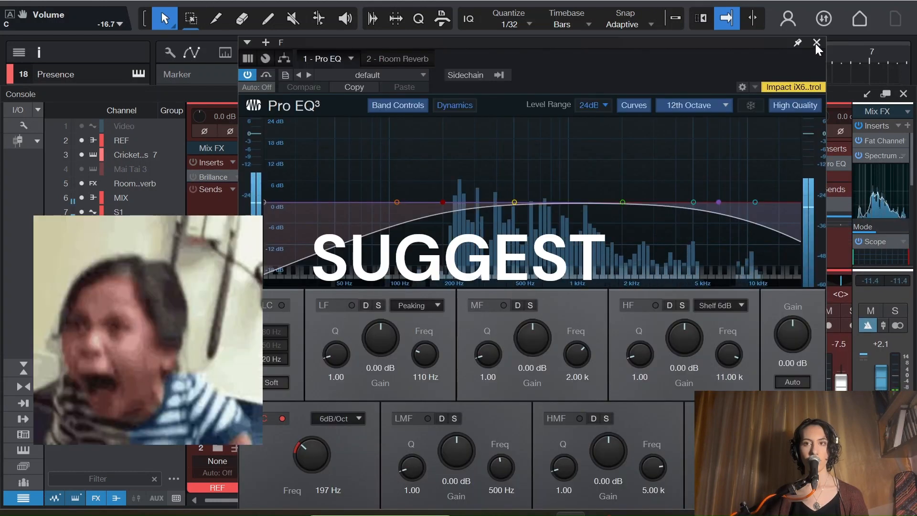
pyautogui.click(816, 42)
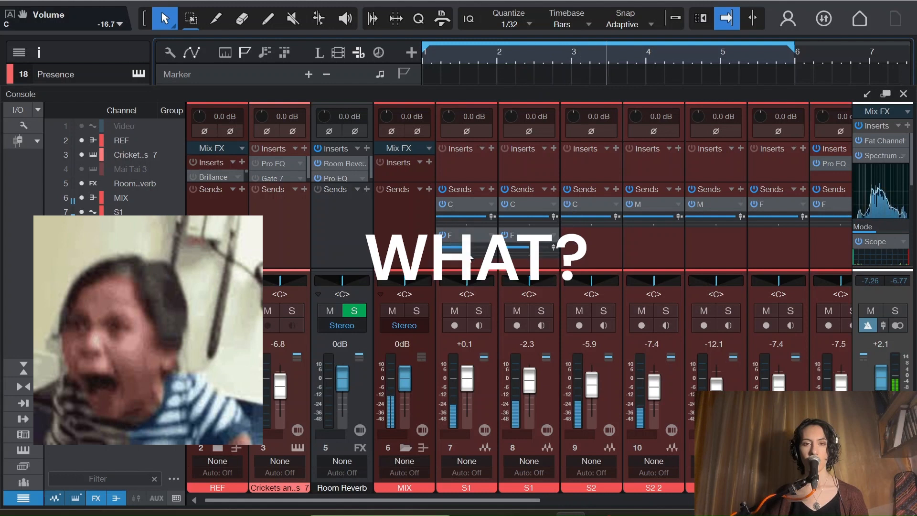
# Step: Raise track 7's F send level to +0.1 dB, audition the mix, and return to the arrangement with the MIX track selected
pyautogui.moveTo(466, 250)
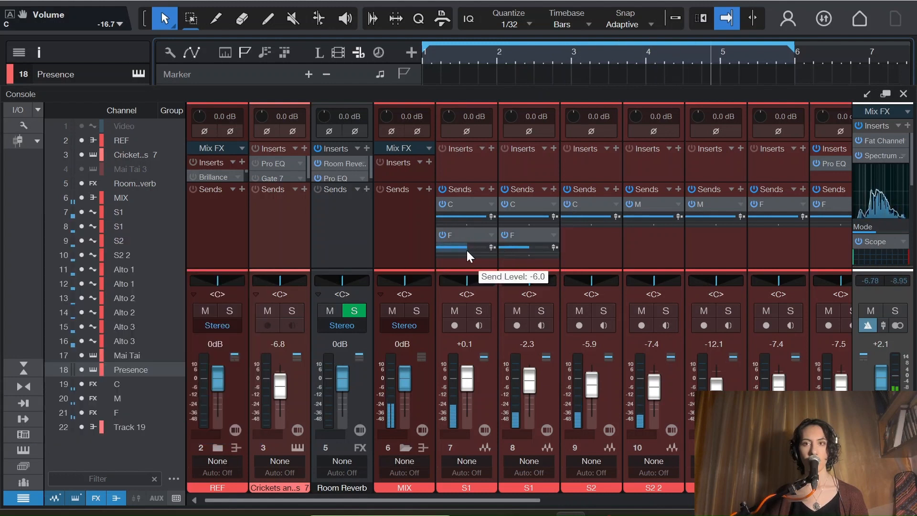
pyautogui.press('space')
pyautogui.moveTo(467, 250); pyautogui.dragTo(475, 249)
pyautogui.press('space')
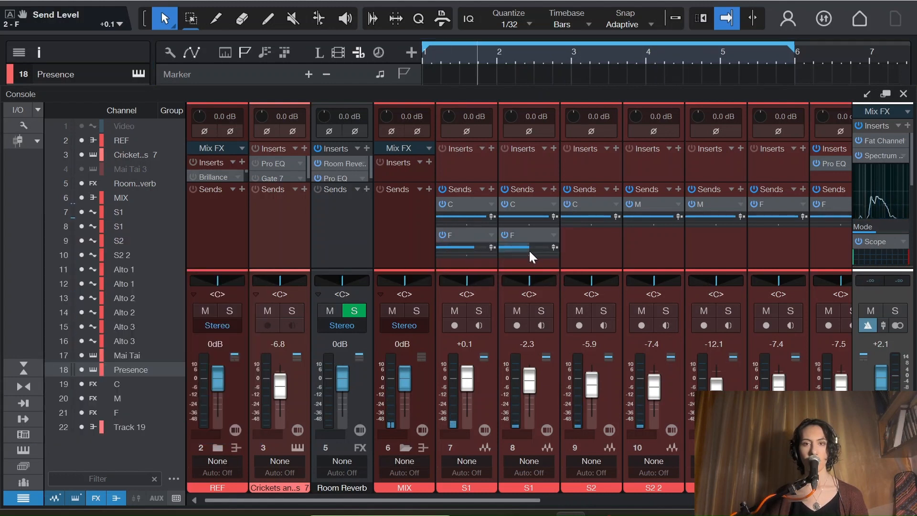
pyautogui.moveTo(472, 250)
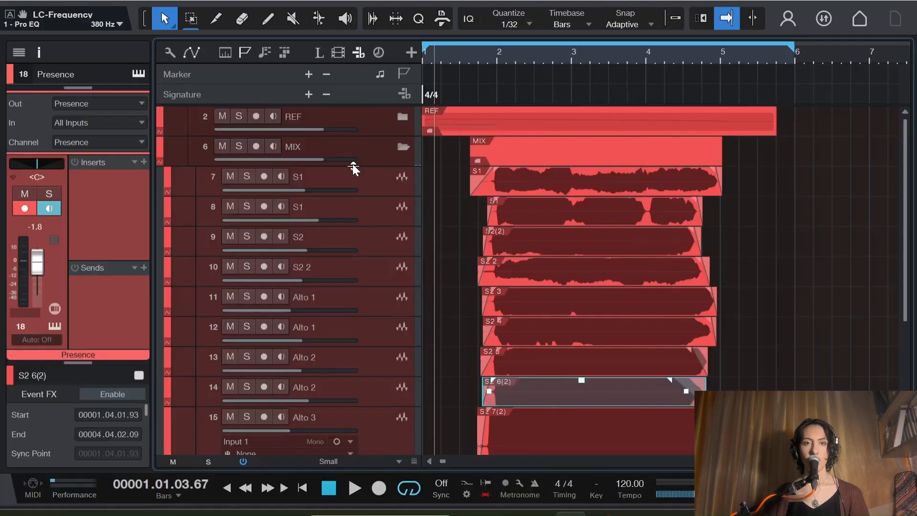
pyautogui.click(374, 158)
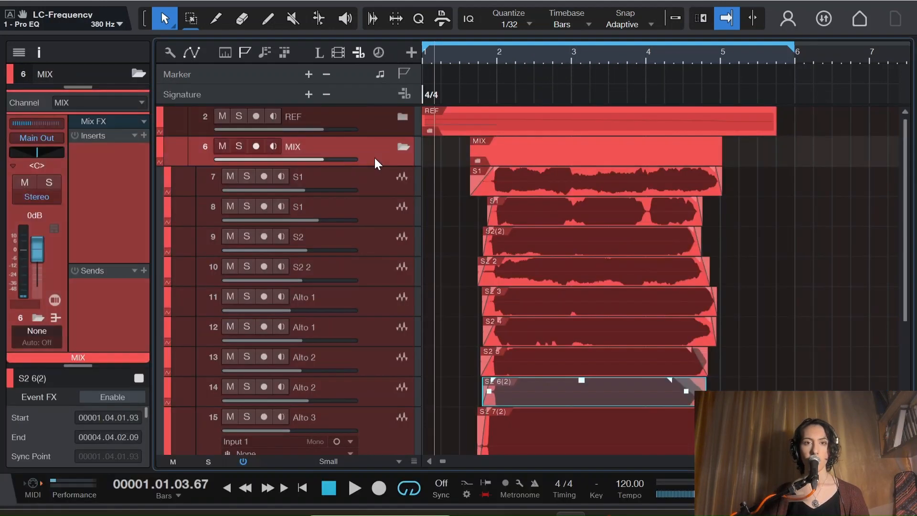
# Step: Insert a Compressor on the MIX track, with the threshold at -22.24 dB and the attack at 0.97 ms
pyautogui.click(144, 135)
pyautogui.write('comp')
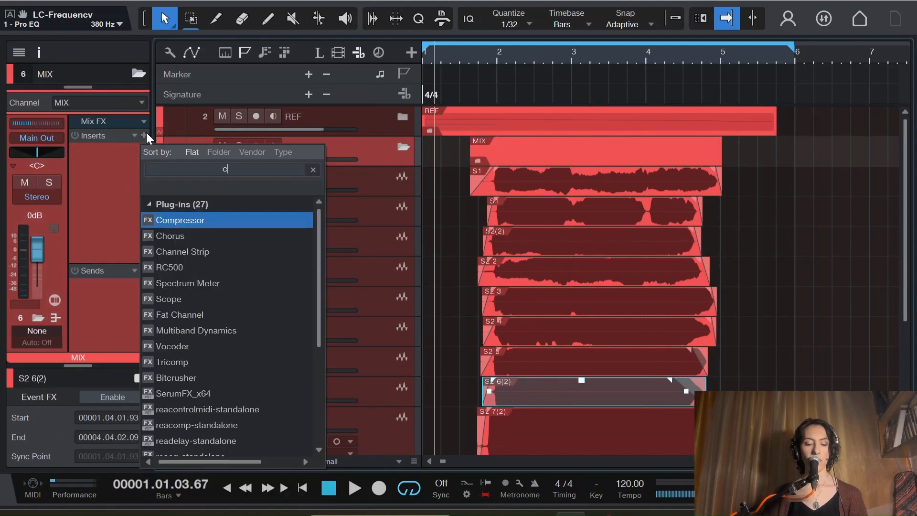
pyautogui.click(178, 221)
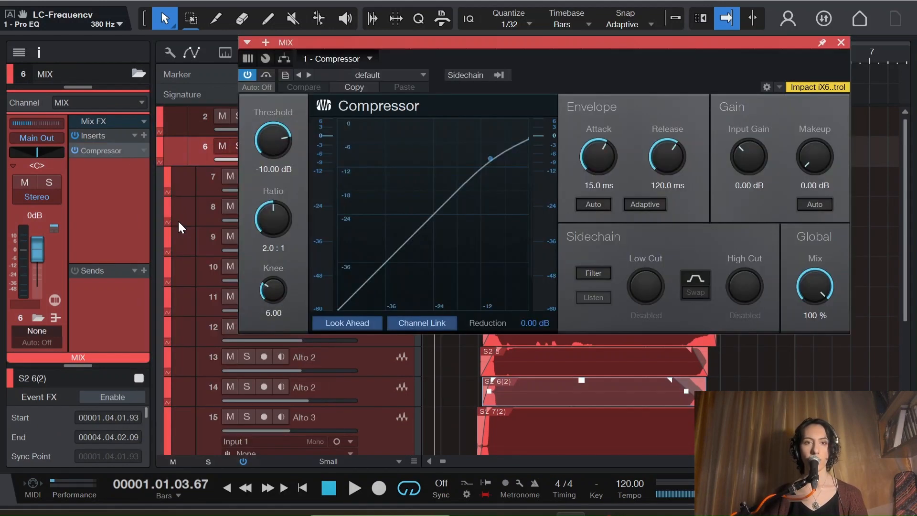
pyautogui.moveTo(280, 152); pyautogui.dragTo(275, 167)
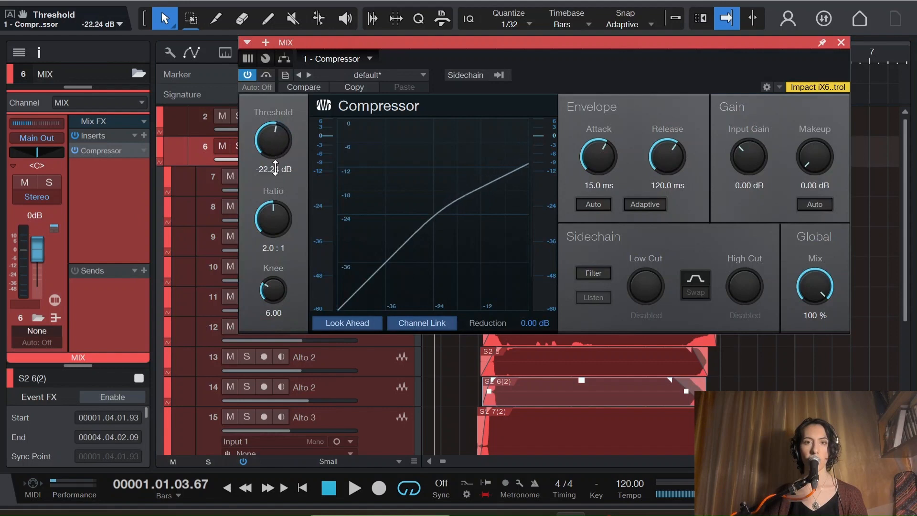
pyautogui.moveTo(608, 154); pyautogui.dragTo(607, 156)
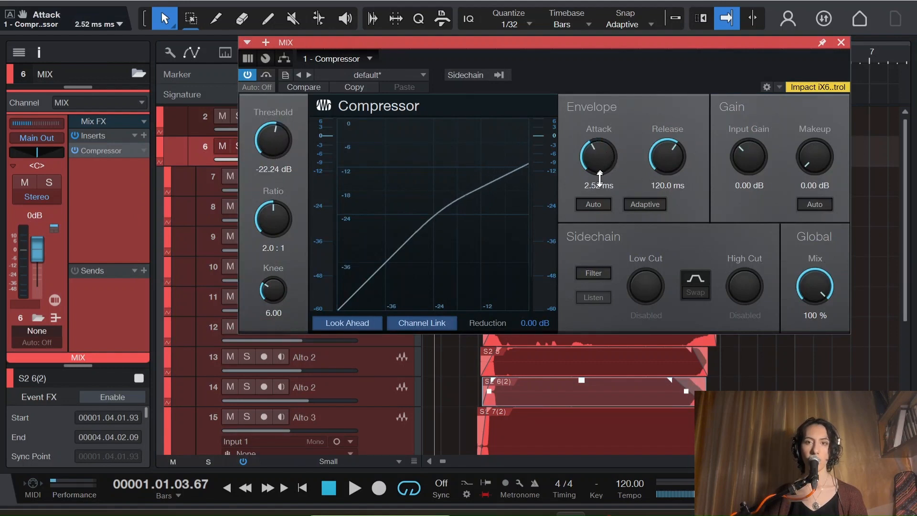
# Step: Play the mix through the Compressor and lower its threshold to -23.52 dB
pyautogui.moveTo(661, 63); pyautogui.dragTo(647, 148)
pyautogui.press('space')
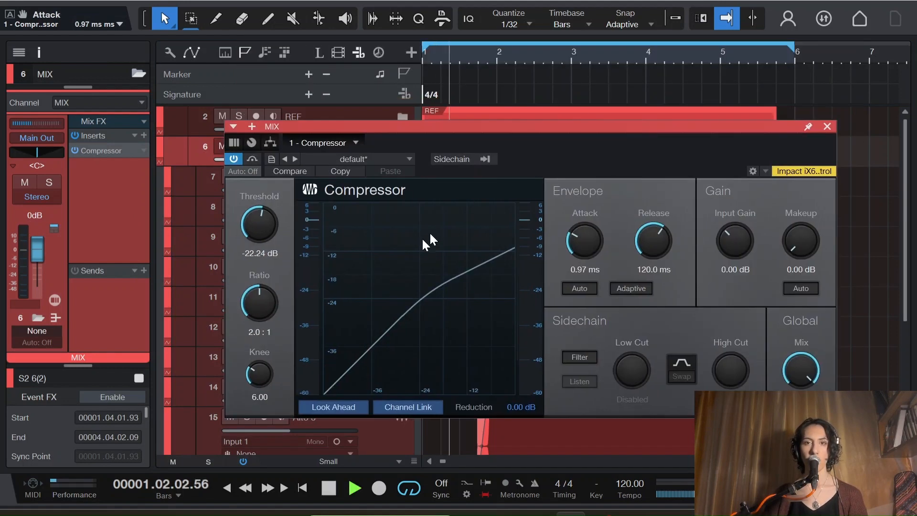
pyautogui.moveTo(260, 224); pyautogui.dragTo(264, 233)
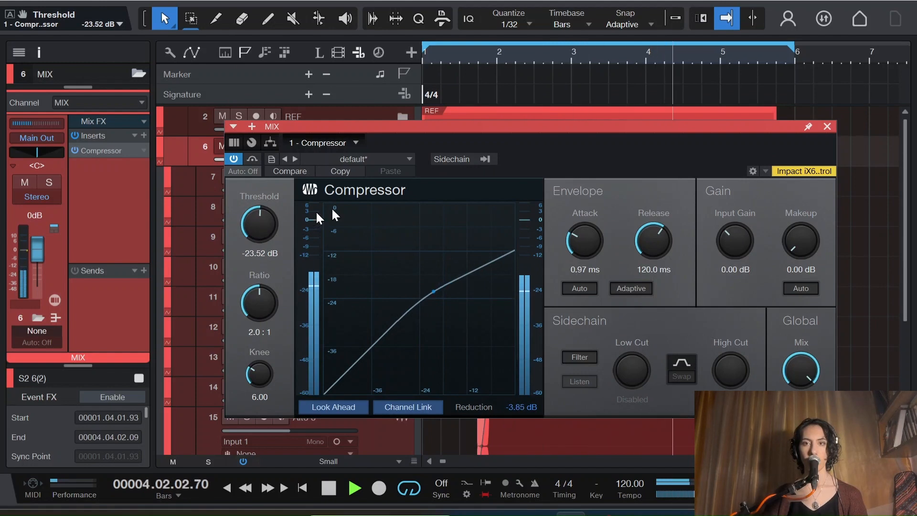
# Step: Close the Compressor, set the F send level on Alto 3, track 16, to -7.2 dB in the console, and return to the arrangement
pyautogui.click(827, 127)
pyautogui.moveTo(905, 152); pyautogui.dragTo(905, 263)
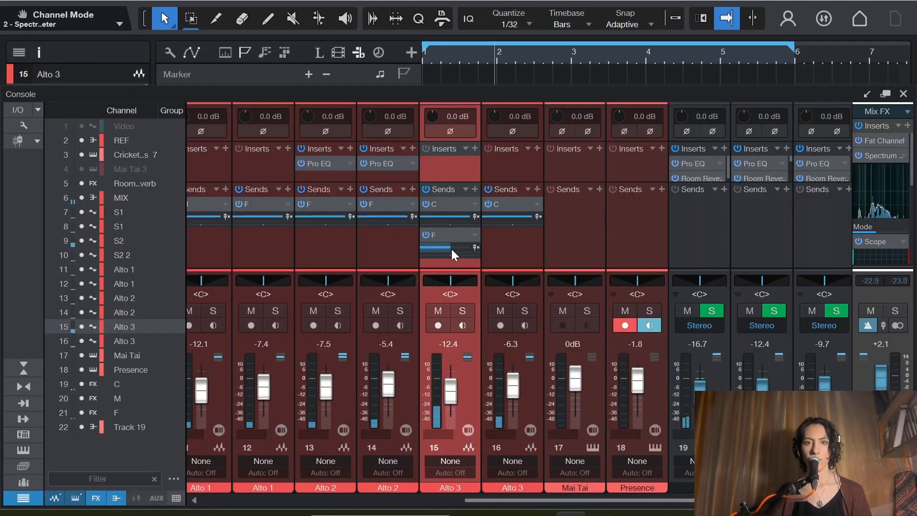
pyautogui.moveTo(451, 249); pyautogui.dragTo(506, 248)
pyautogui.click(457, 312)
pyautogui.click(457, 313)
pyautogui.click(816, 42)
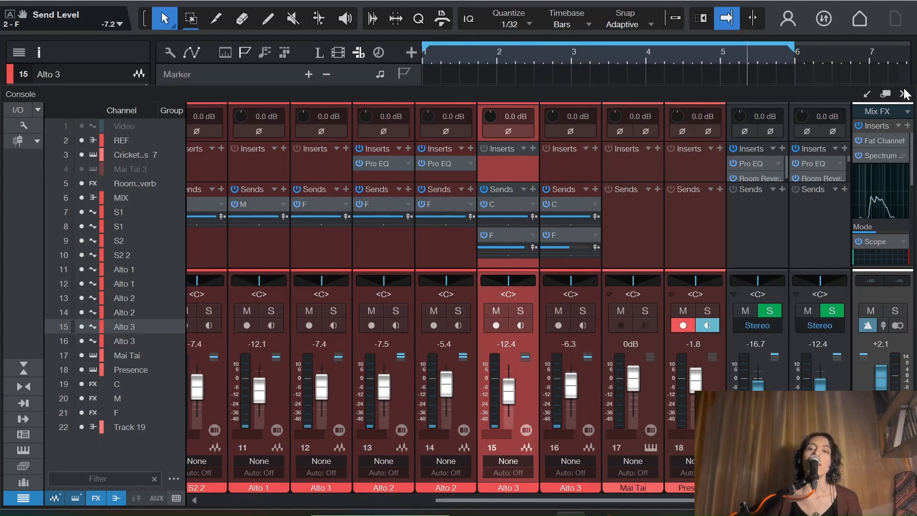
pyautogui.click(903, 94)
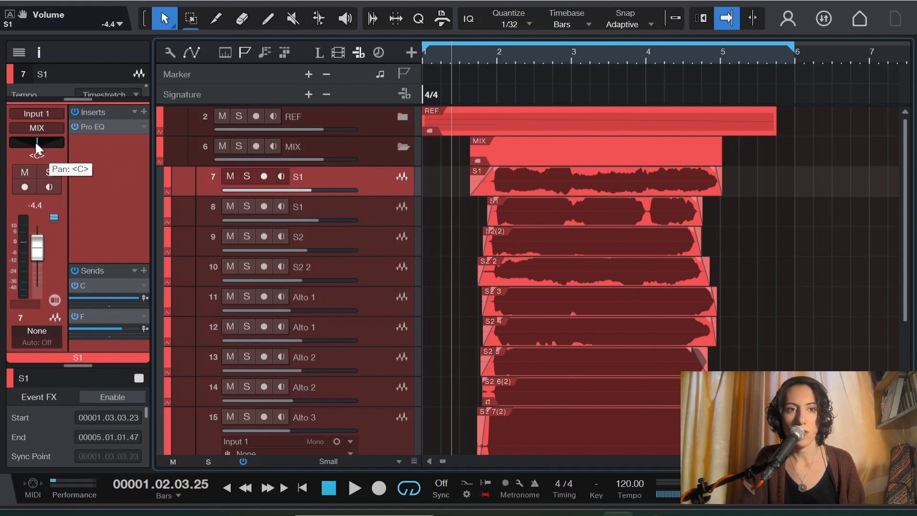
# Step: Pan track 7 to the left, track 8 to L73, track 9 to L45 and track 10 to L12
pyautogui.moveTo(35, 141); pyautogui.dragTo(17, 143)
pyautogui.press('Down')
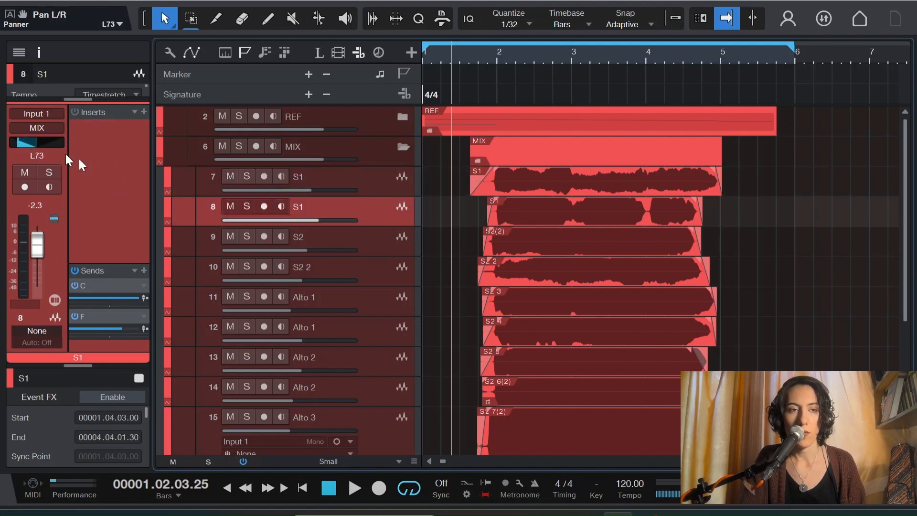
pyautogui.click(364, 245)
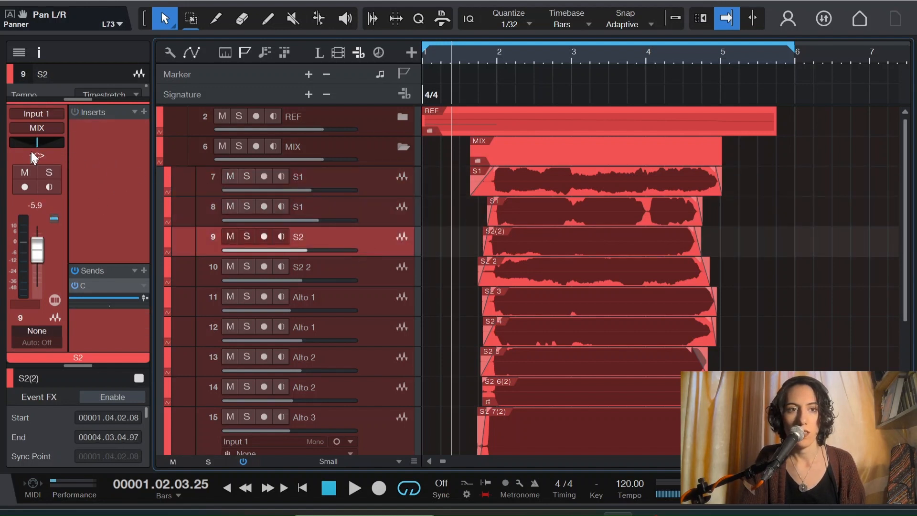
pyautogui.click(356, 285)
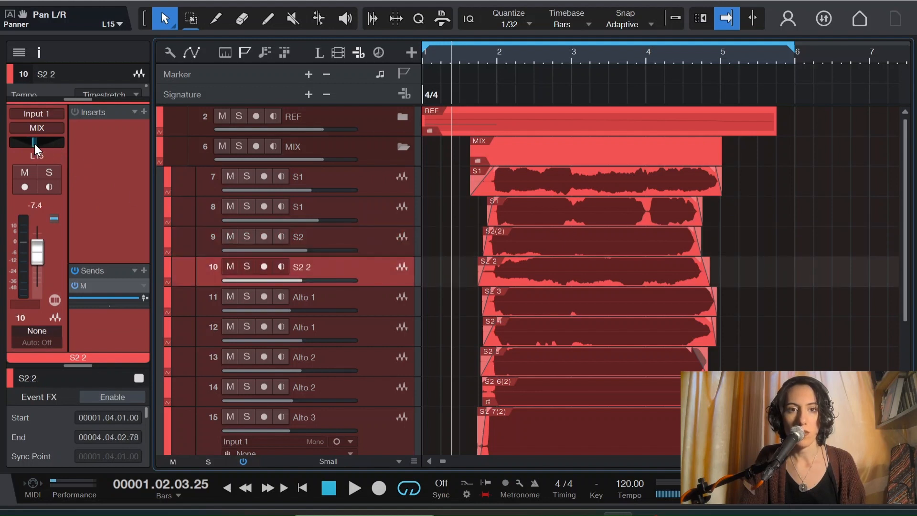
# Step: Pan Alto 1, track 12, to R42 and pan Alto 2, track 13, to the right
pyautogui.click(363, 300)
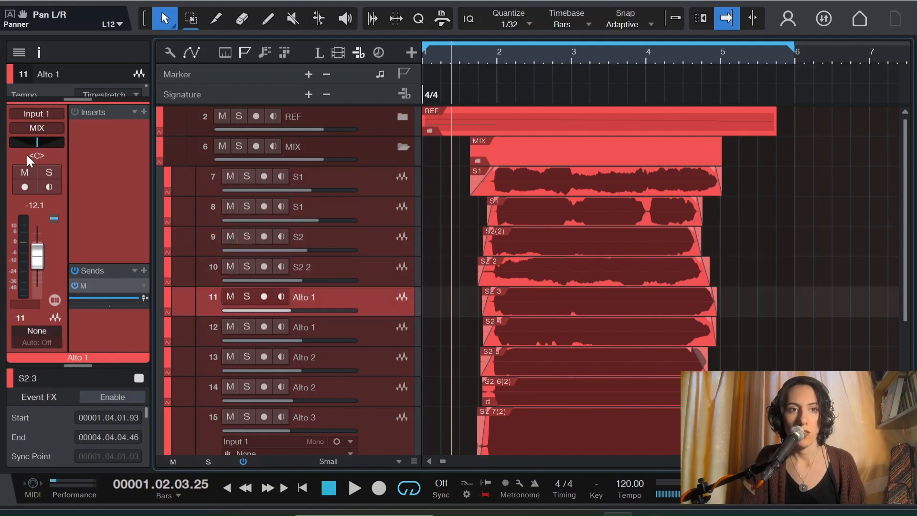
pyautogui.press('Down')
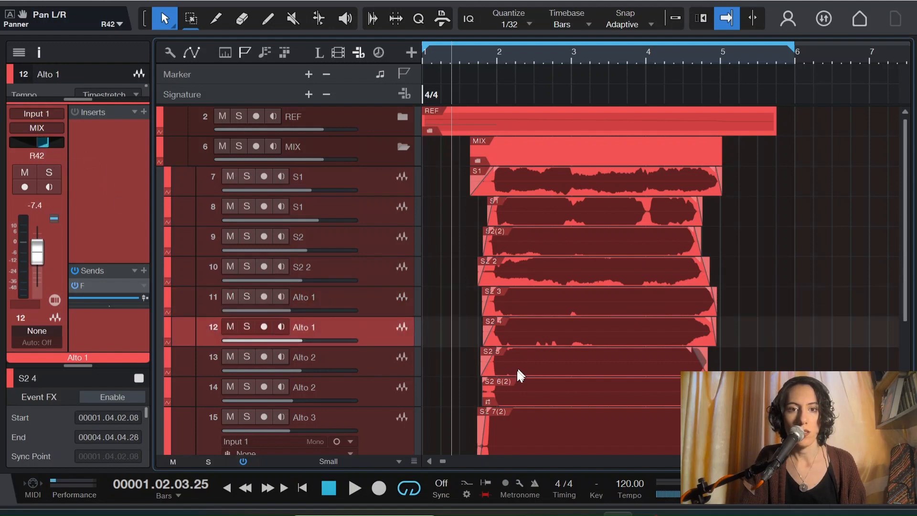
pyautogui.click(363, 361)
pyautogui.scroll(-1, 363, 360)
pyautogui.moveTo(42, 143); pyautogui.dragTo(59, 144)
pyautogui.scroll(-2, 305, 267)
# Step: Pan Alto 2, track 14, to R84 and Alto 3, track 16, hard right
pyautogui.click(348, 328)
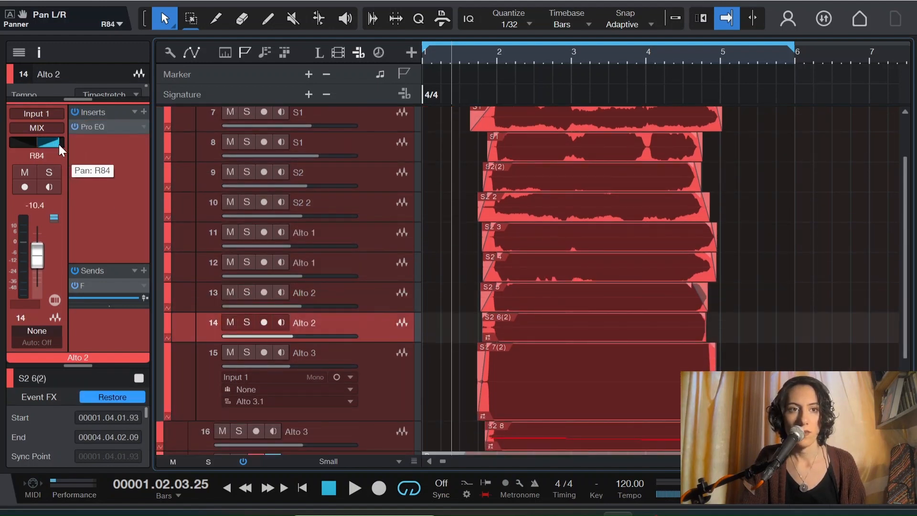
pyautogui.click(371, 369)
pyautogui.scroll(-1, 372, 369)
pyautogui.press('Down')
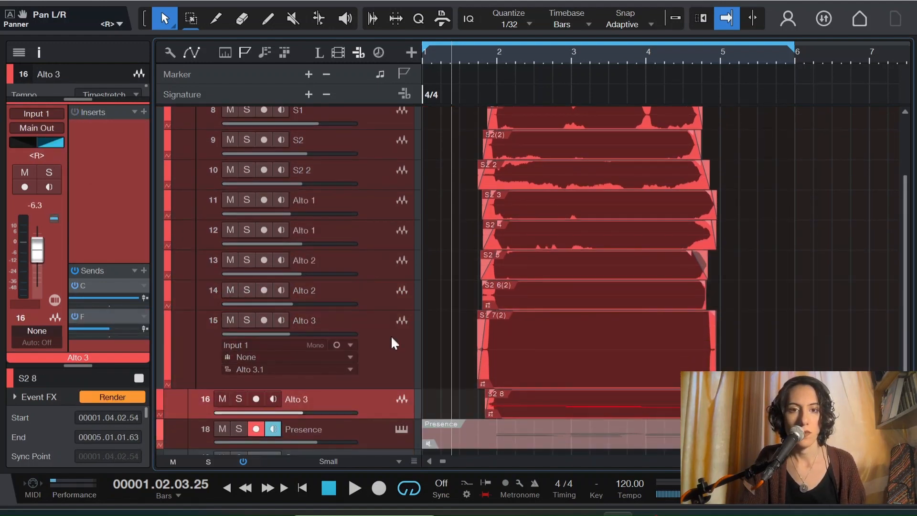
# Step: Review the pan positions of the Alto 2, Alto 1 and S2 2 tracks, and pan Alto 1, track 11, to L7
pyautogui.click(386, 287)
pyautogui.click(382, 260)
pyautogui.click(378, 231)
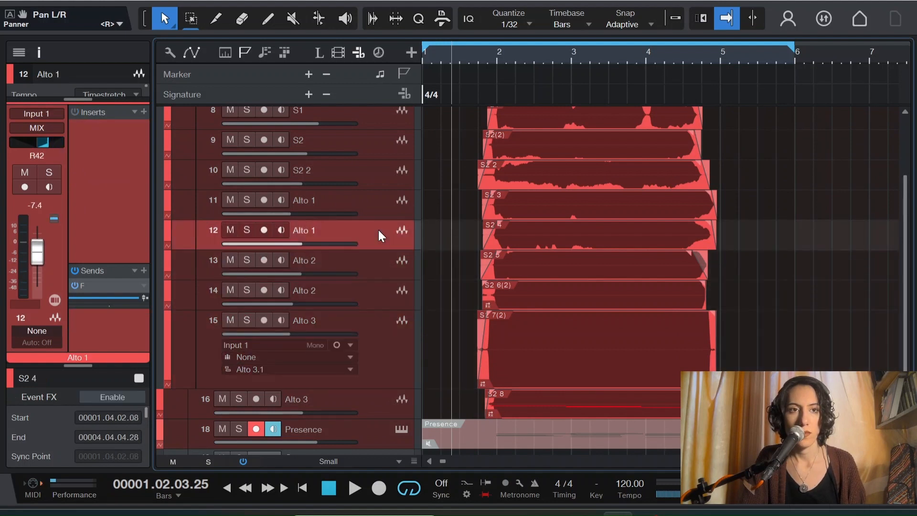
pyautogui.click(377, 201)
pyautogui.click(379, 172)
pyautogui.click(379, 200)
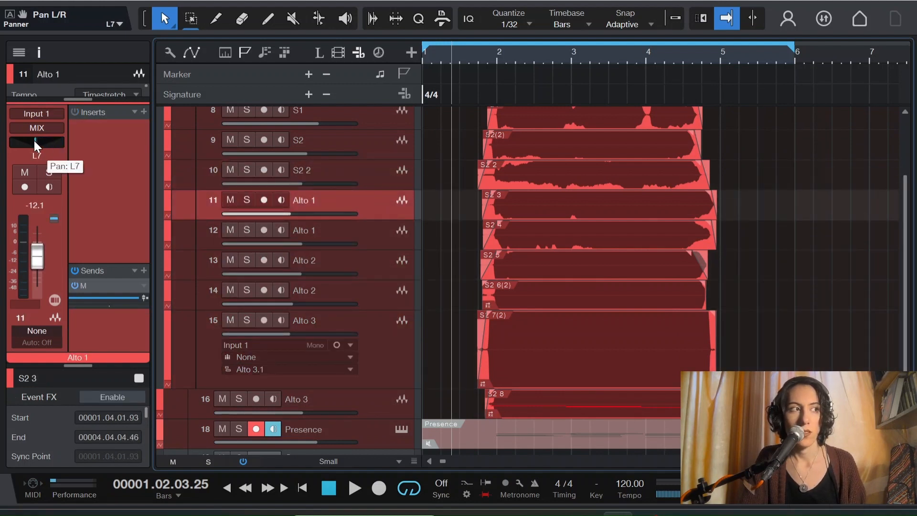
# Step: Select S2 2, track 10, and play the arrangement to audition the panned harmony stack
pyautogui.press('Up')
pyautogui.press('space')
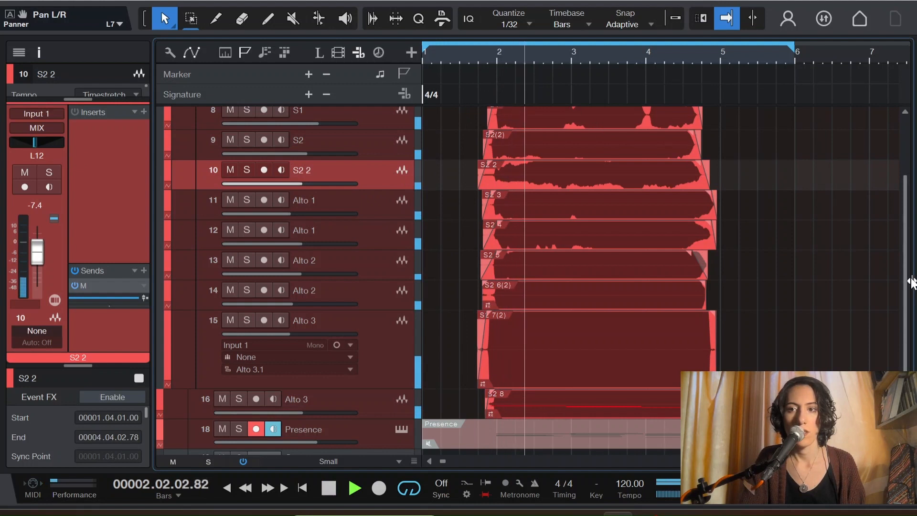
pyautogui.scroll(1, 911, 282)
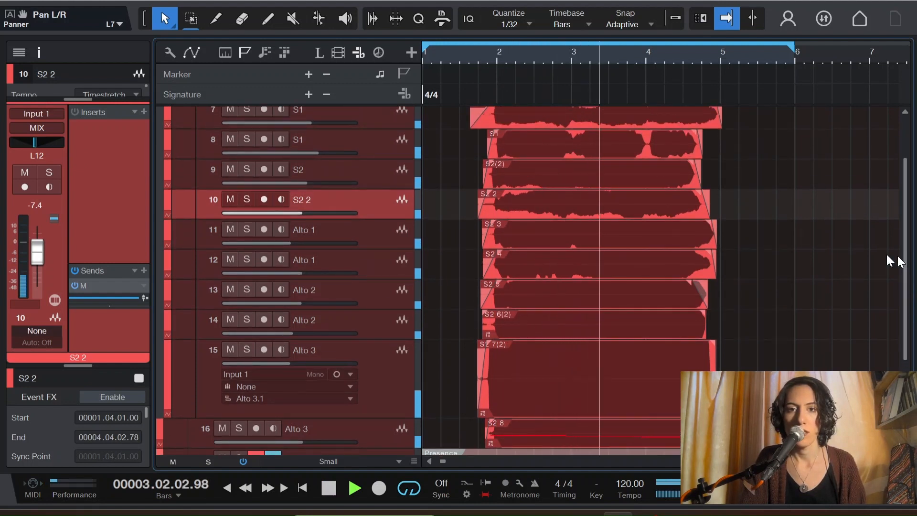
pyautogui.scroll(1, 389, 193)
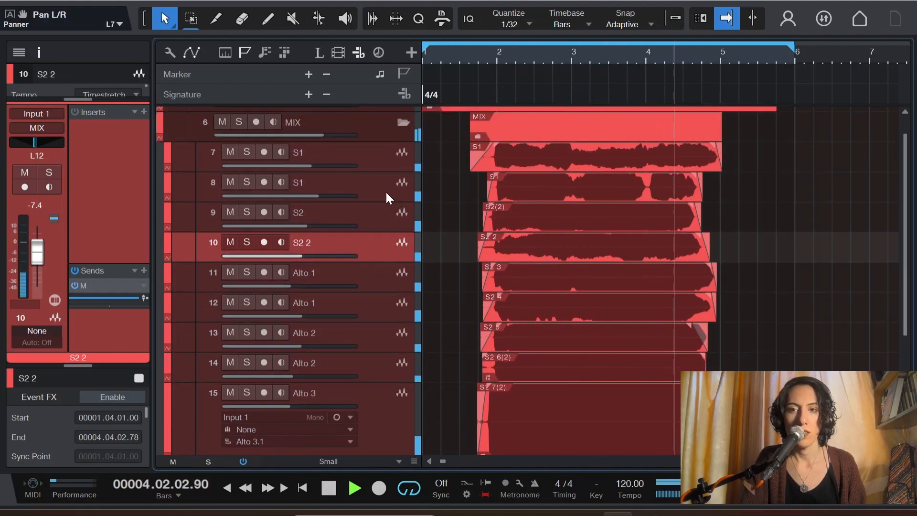